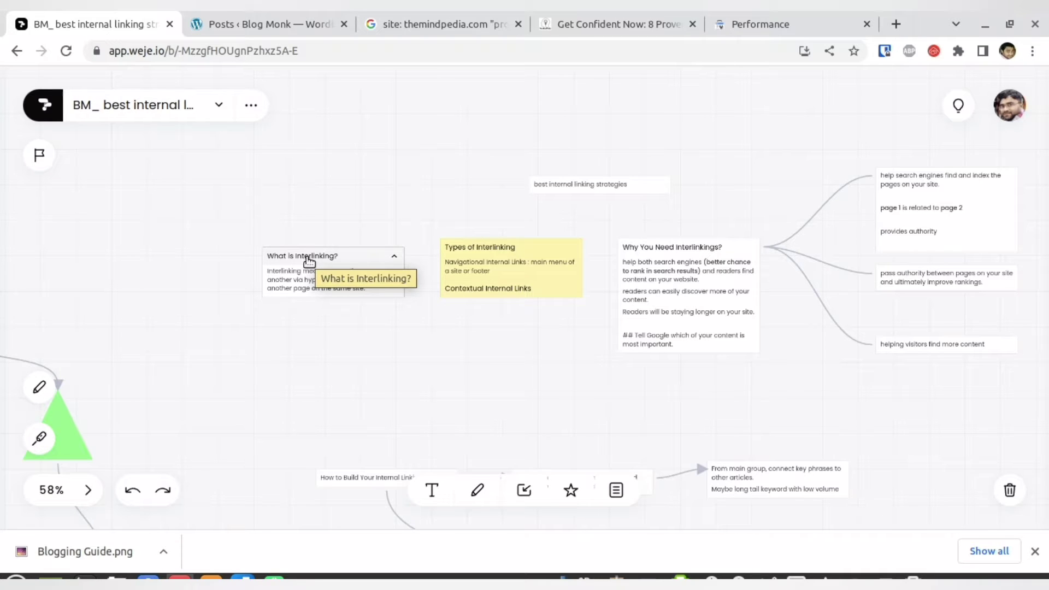
- Sketch temporary freehand strokes with the disappearing pen in the empty space below the "What is Interlinking?" card
click(41, 439)
mouse_move(398, 326)
mouse_down()
mouse_move(367, 218)
mouse_move(247, 313)
mouse_move(409, 327)
mouse_move(391, 303)
mouse_move(390, 352)
mouse_move(433, 329)
mouse_move(393, 381)
mouse_move(347, 411)
mouse_move(466, 389)
mouse_up()
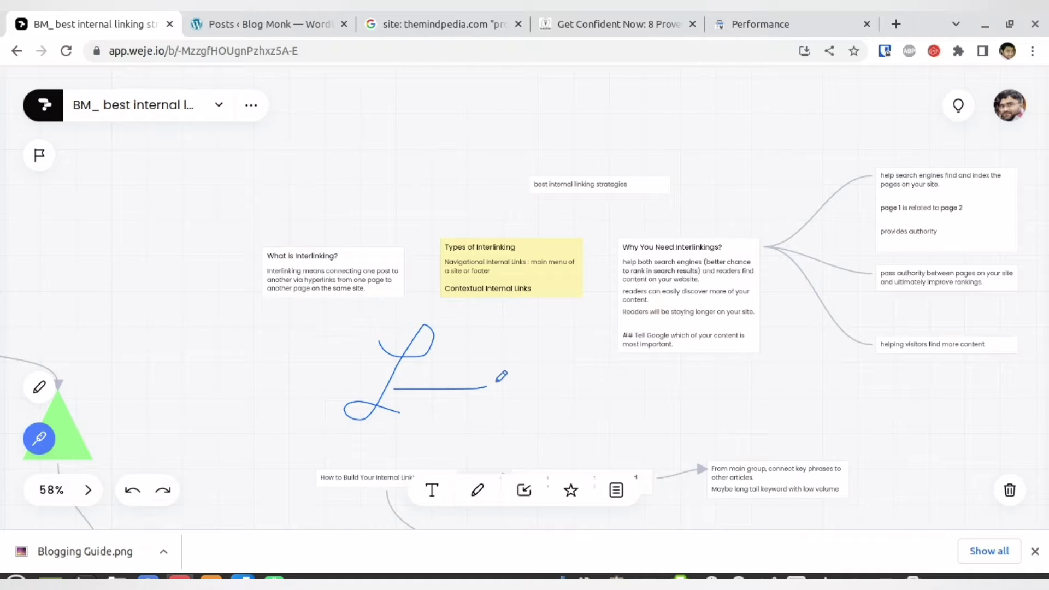
click(39, 437)
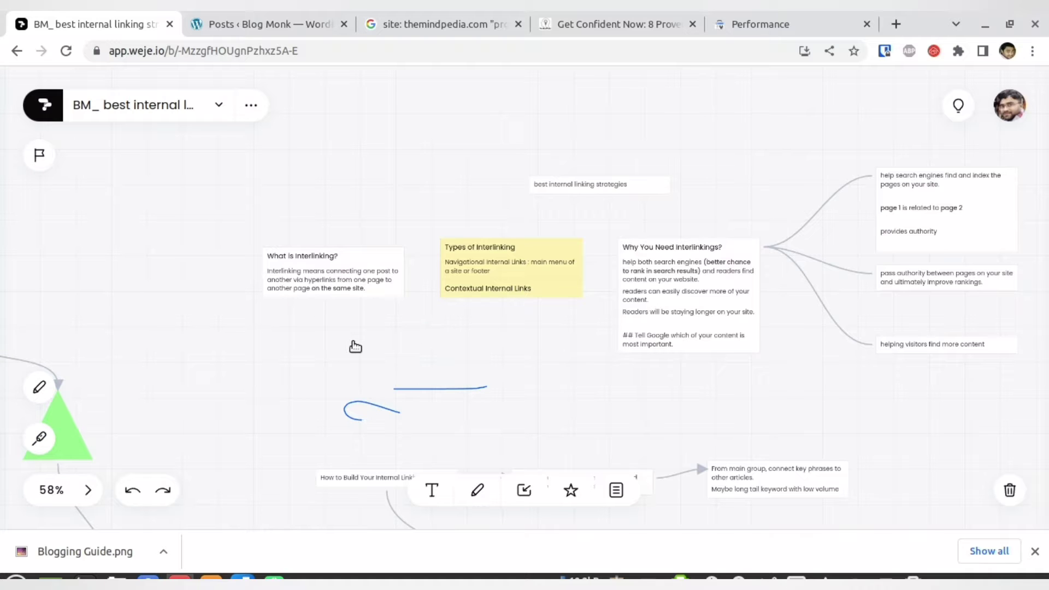
- Read the "What is Interlinking?" card on the board, and look through the self-confidence article down to its related-post link on managing interruptions
scroll(296, 279, up, 5)
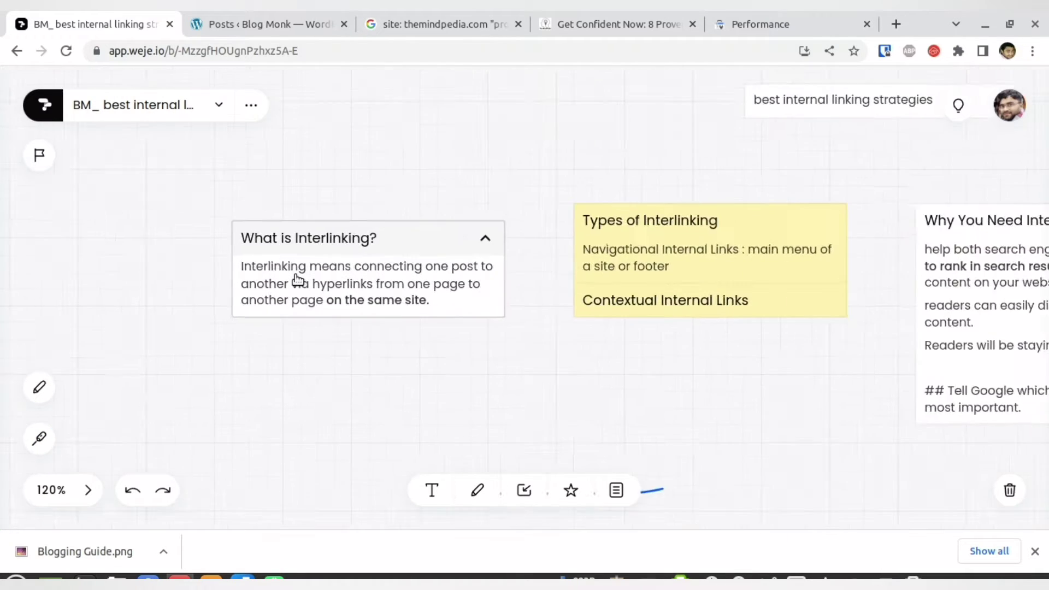
scroll(298, 280, up, 2)
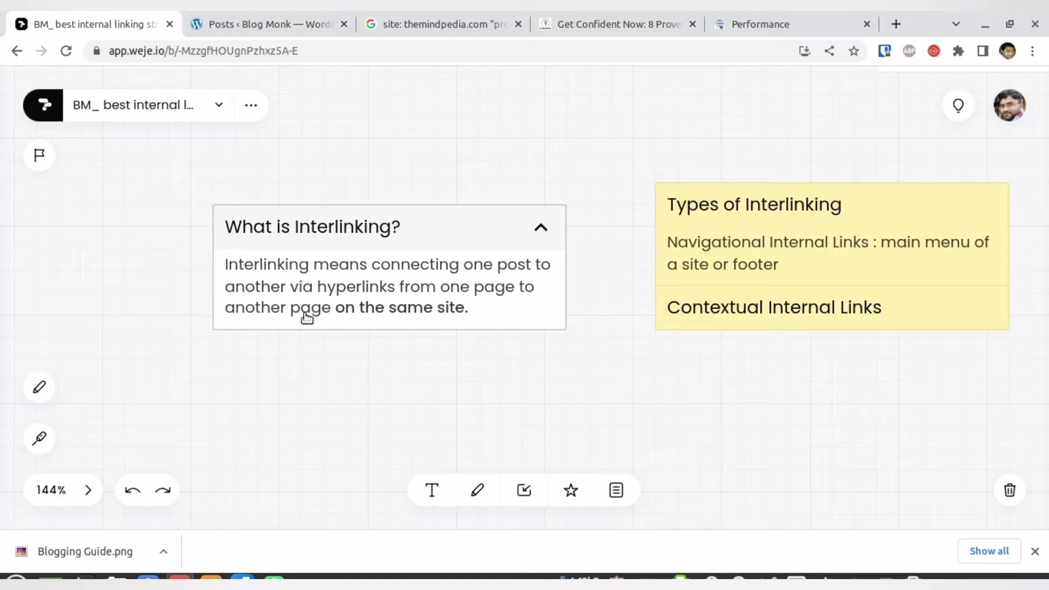
click(619, 14)
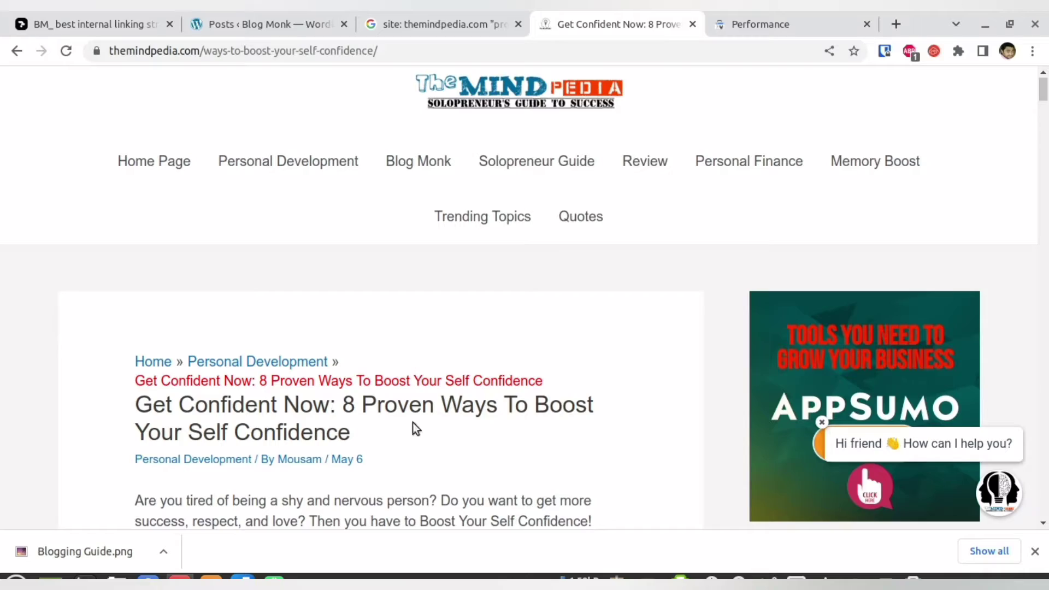
scroll(414, 428, down, 20)
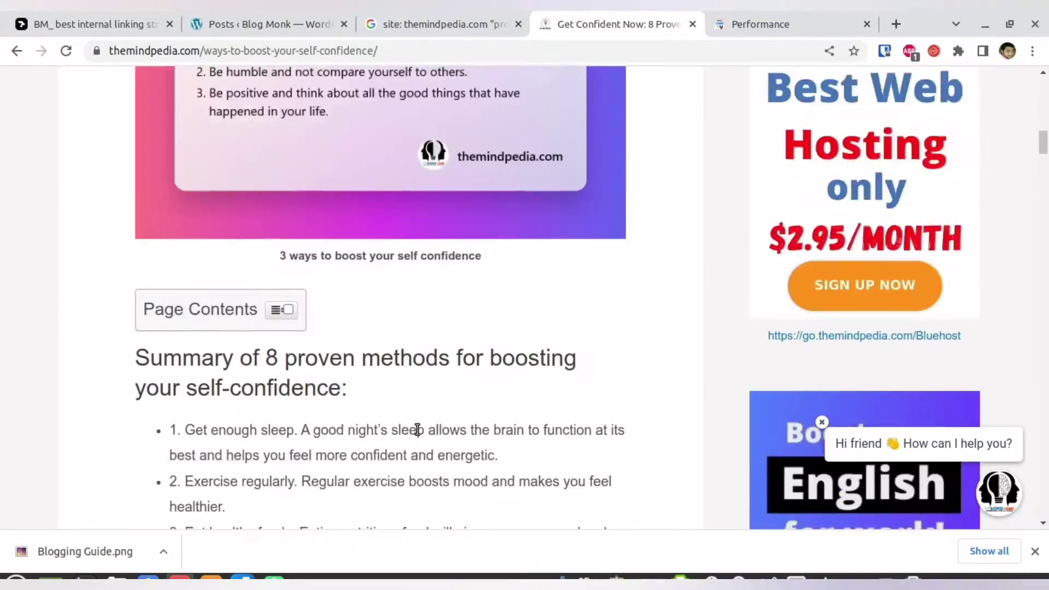
scroll(415, 431, down, 20)
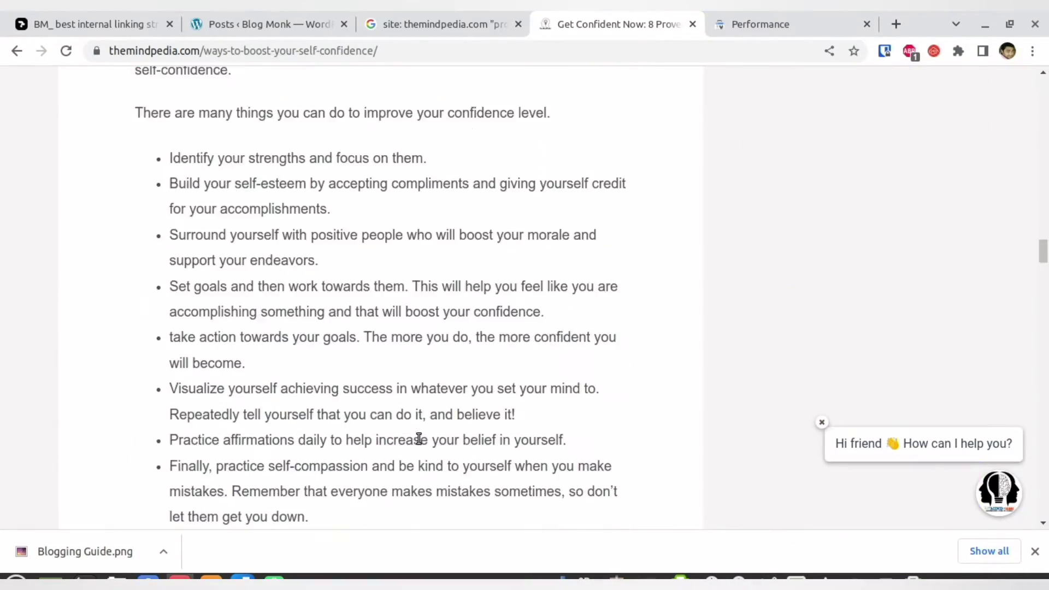
scroll(418, 434, down, 15)
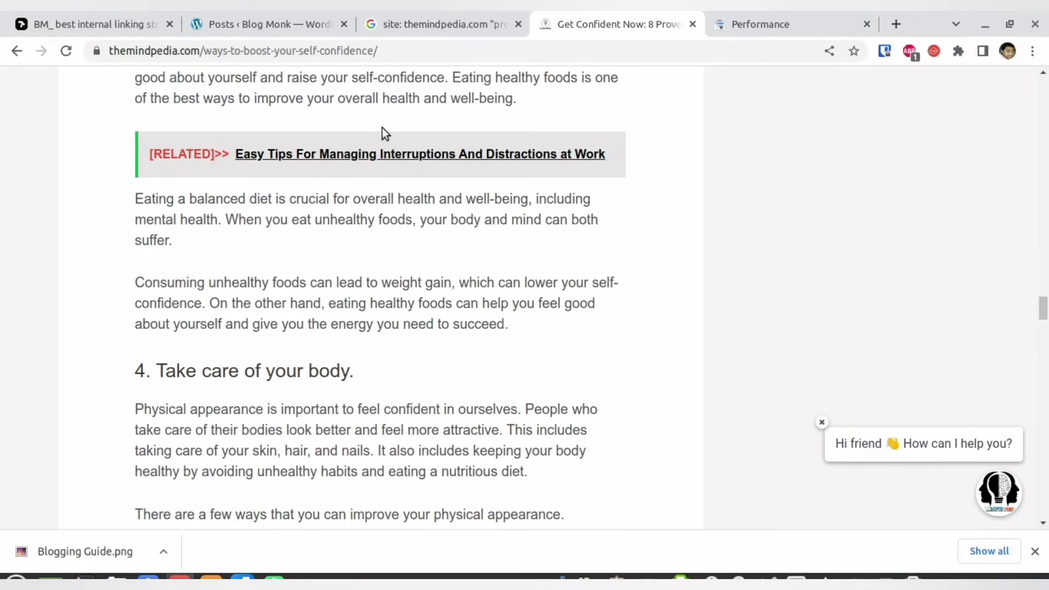
- Open the external link about grateful people in the article's "Practice gratitude" section, and return to the article
scroll(410, 246, down, 5)
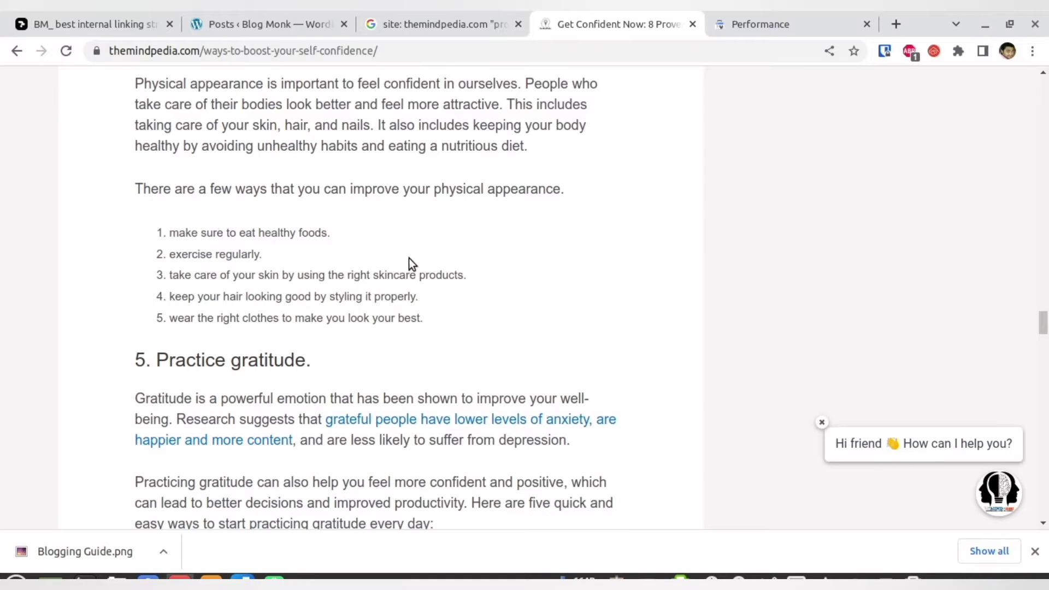
scroll(409, 258, down, 5)
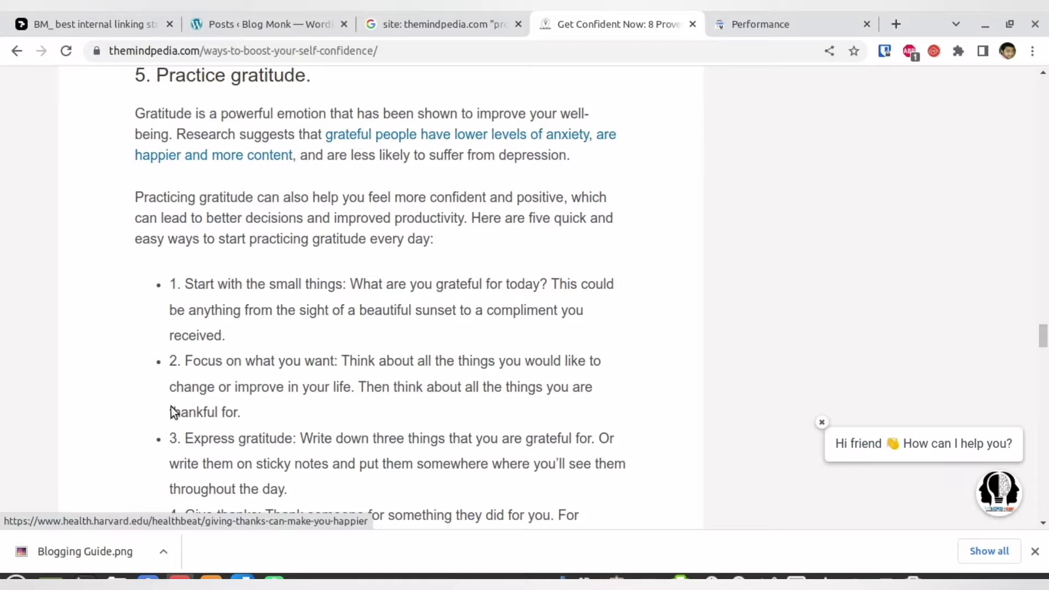
click(353, 136)
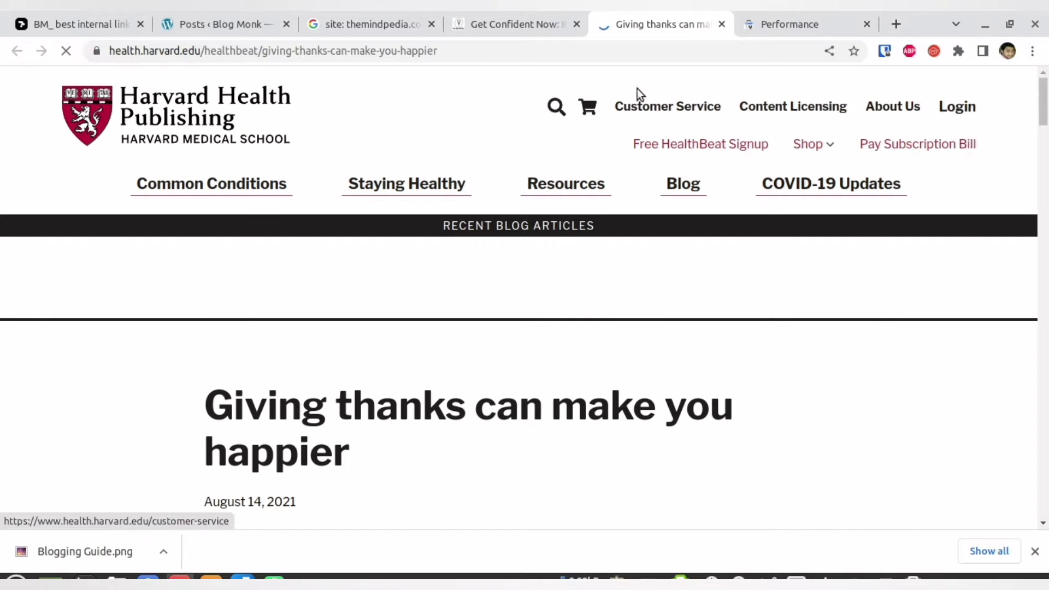
click(523, 25)
- Follow the internal "Don't set unrealistic goals" link above the "Be kind to others" section, and return to the article
scroll(405, 353, down, 5)
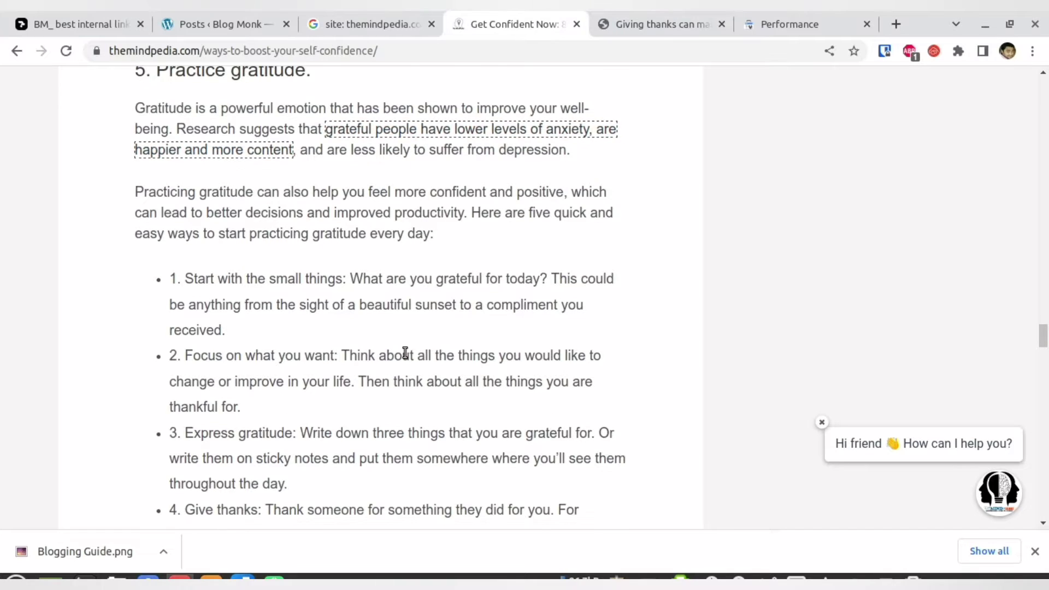
scroll(405, 353, down, 12)
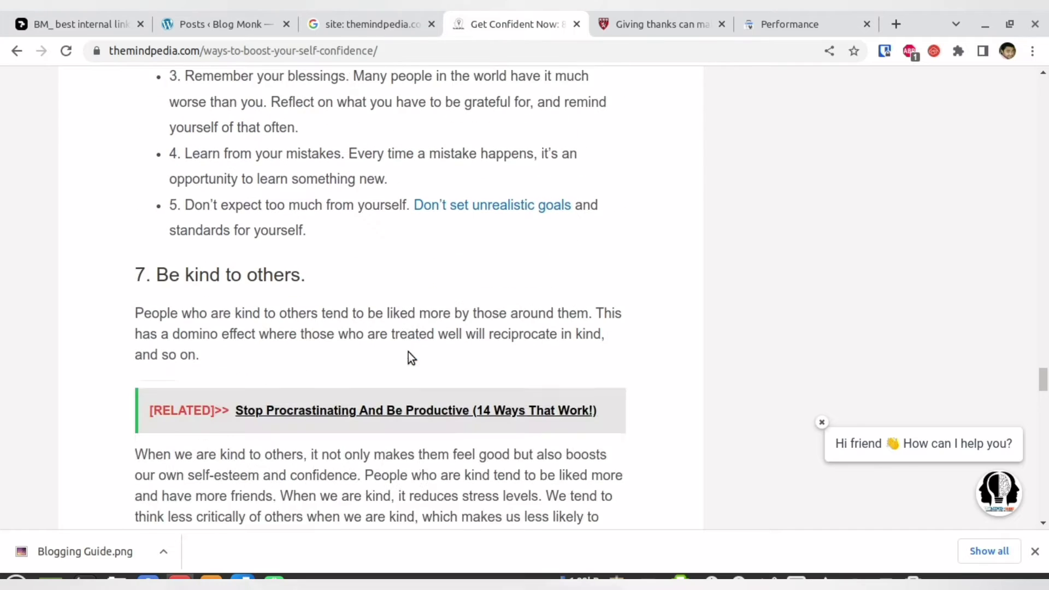
scroll(413, 356, up, 3)
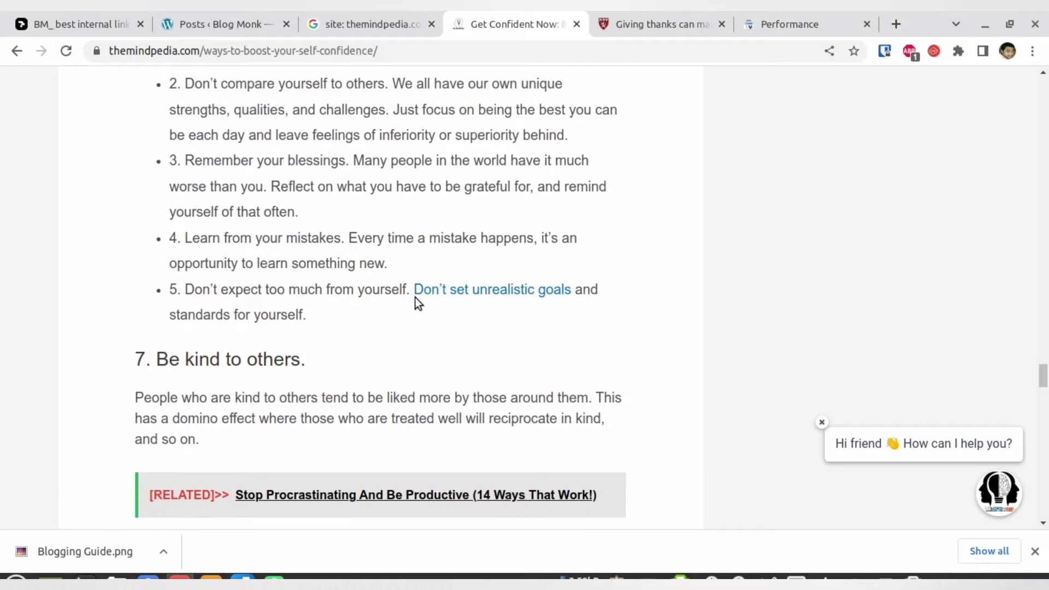
click(471, 290)
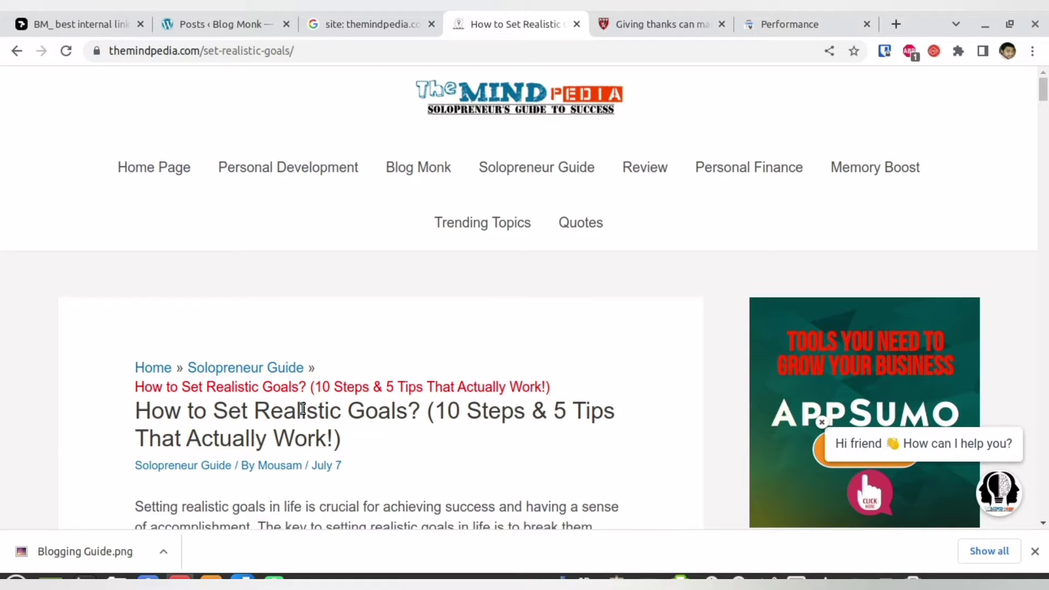
click(15, 57)
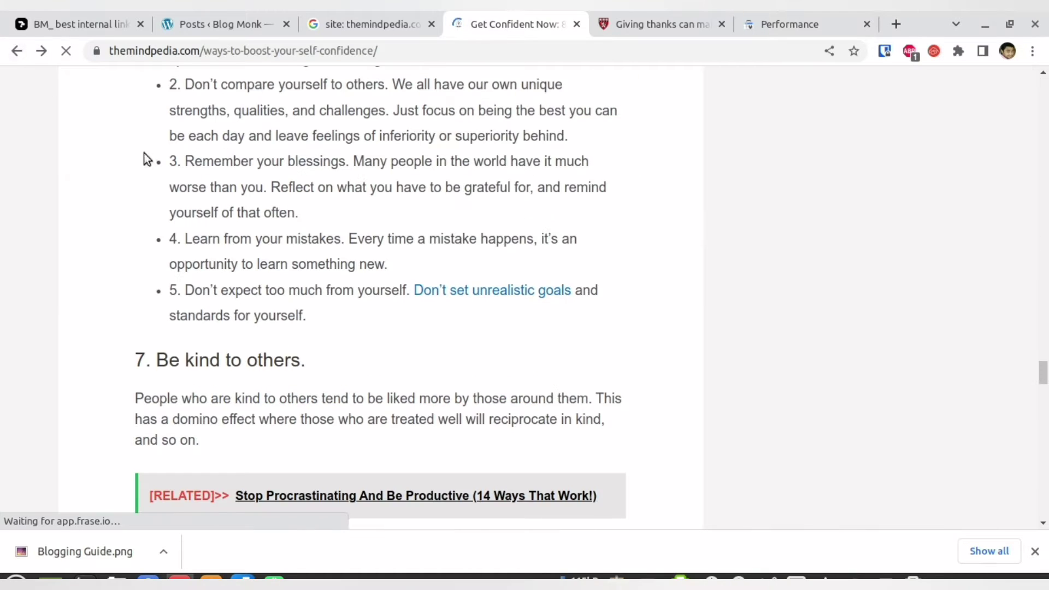
- Review the article's "Focus on the positives" section, and bring the "Types of Interlinking" card into view on the board
scroll(338, 215, up, 15)
scroll(362, 253, down, 5)
scroll(361, 254, down, 5)
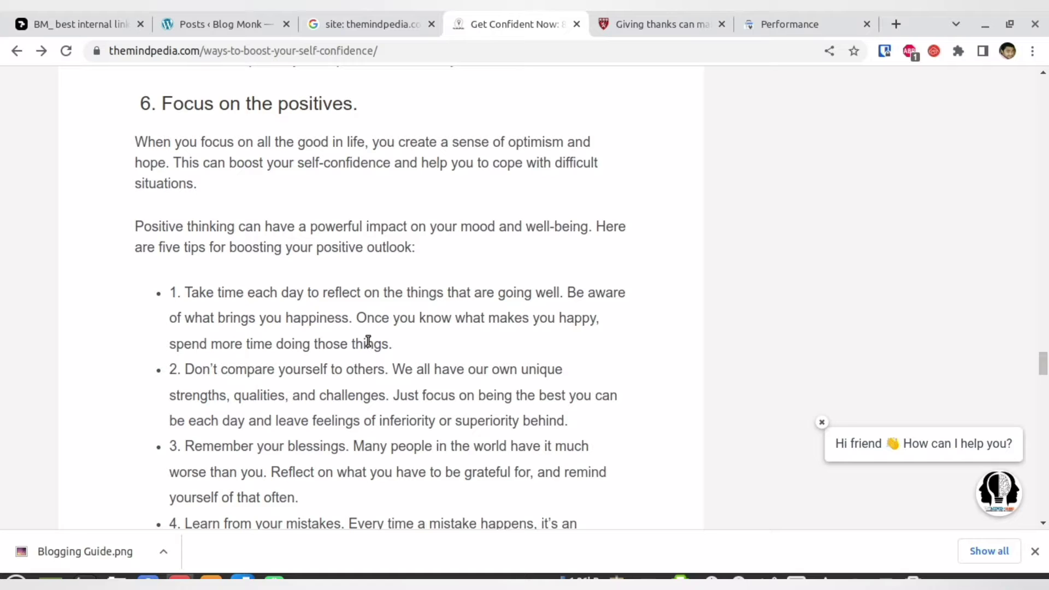
scroll(369, 341, up, 2)
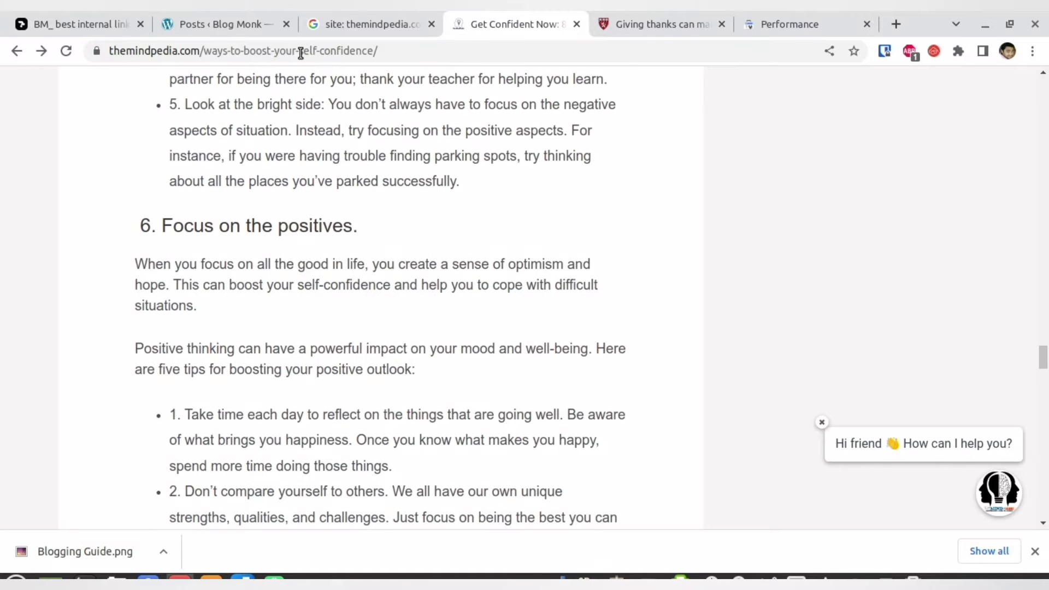
click(109, 13)
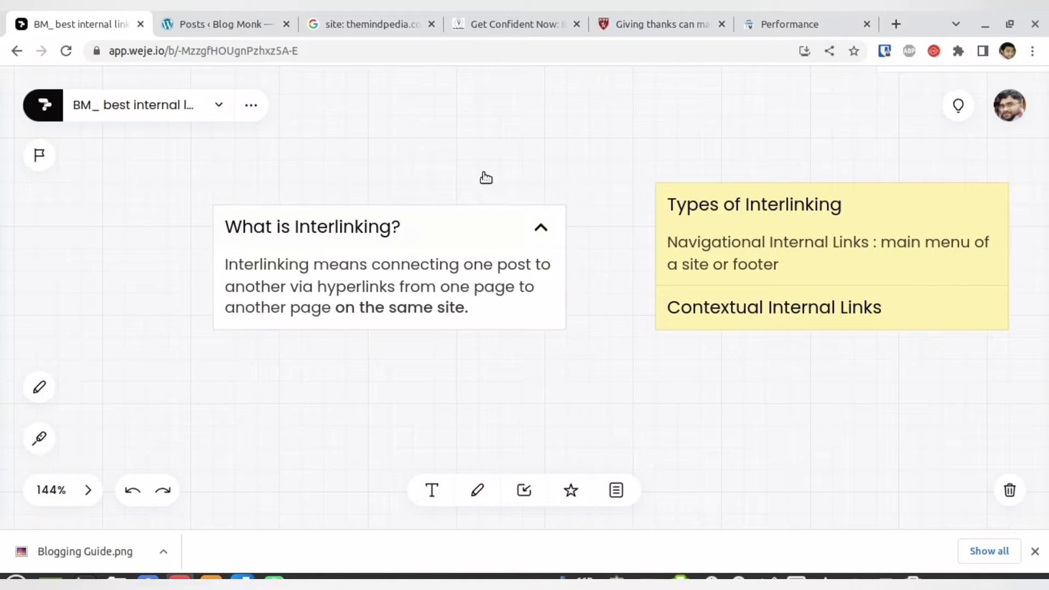
drag(440, 383, 182, 387)
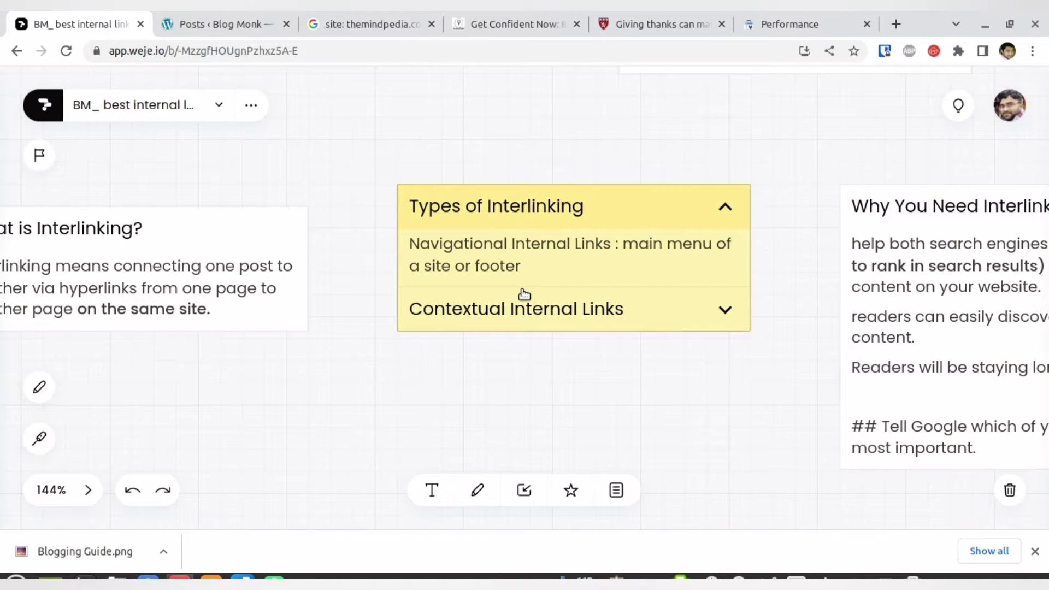
- Open the Personal Development category from the article's main navigation, and highlight the category path in its web address
click(519, 16)
scroll(318, 214, up, 10)
scroll(319, 216, up, 15)
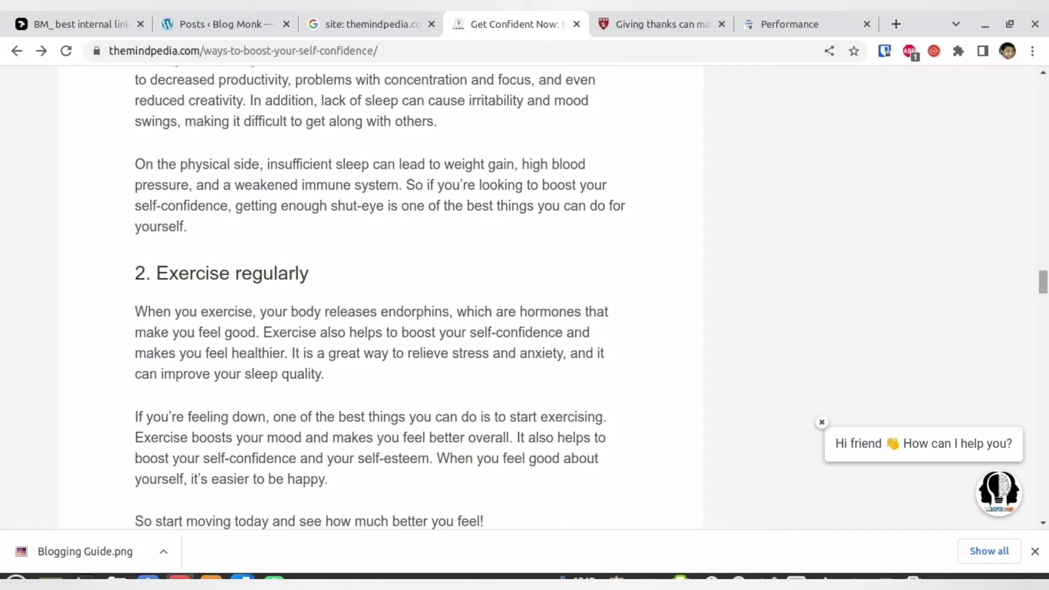
scroll(319, 216, up, 15)
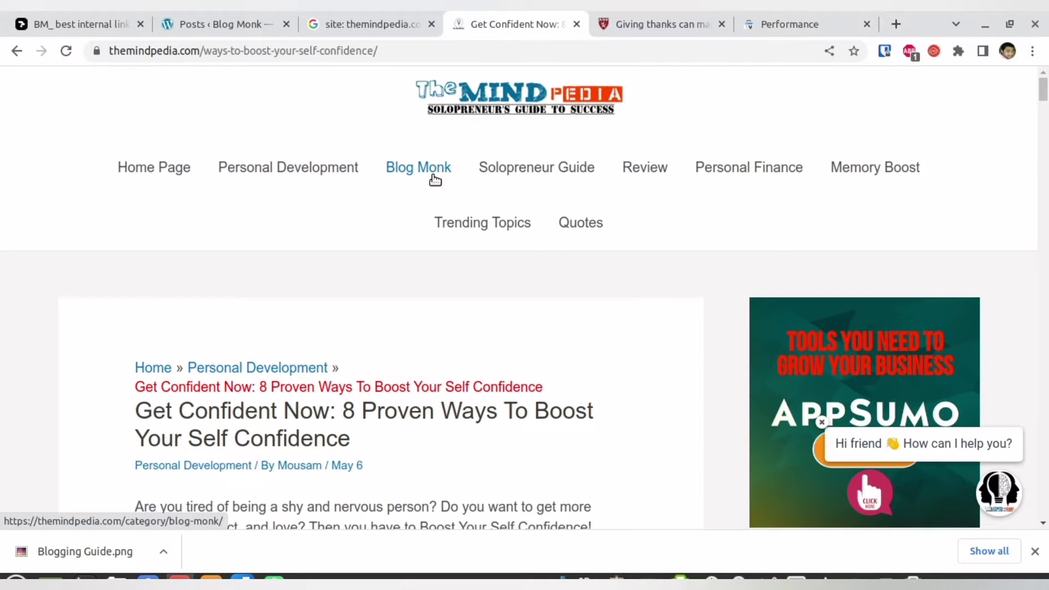
click(277, 173)
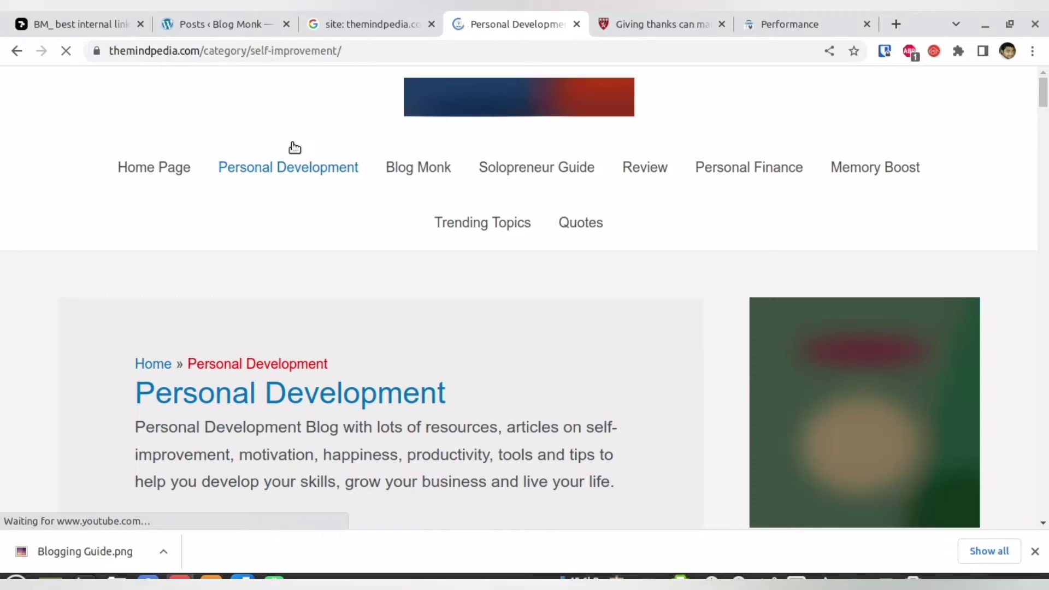
drag(200, 51, 393, 49)
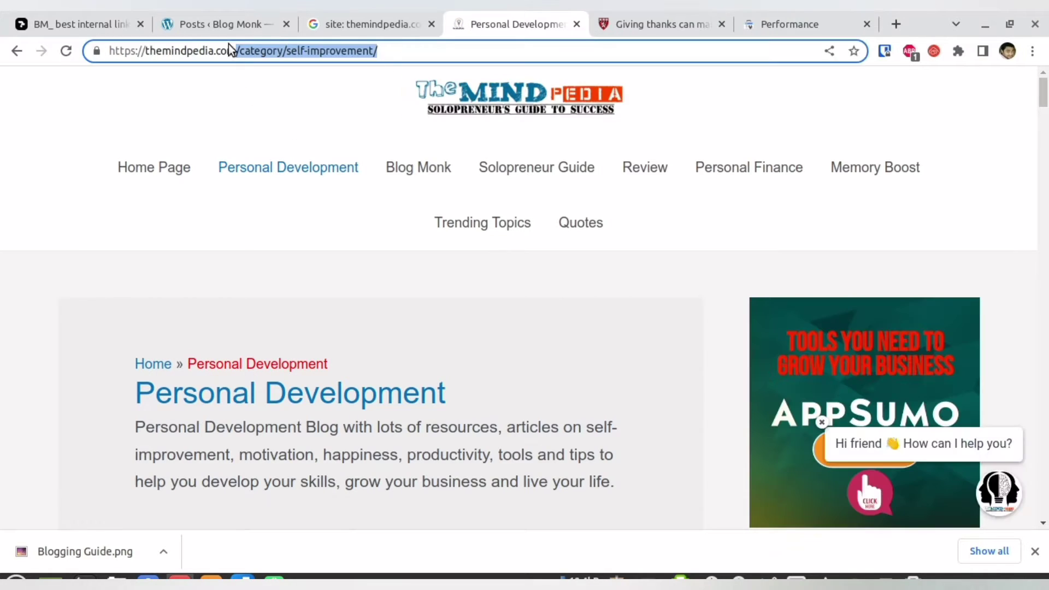
scroll(346, 387, down, 3)
scroll(349, 383, up, 3)
- Browse the Blog Monk, Solopreneur Guide and Personal Finance categories from the site's main navigation
click(432, 170)
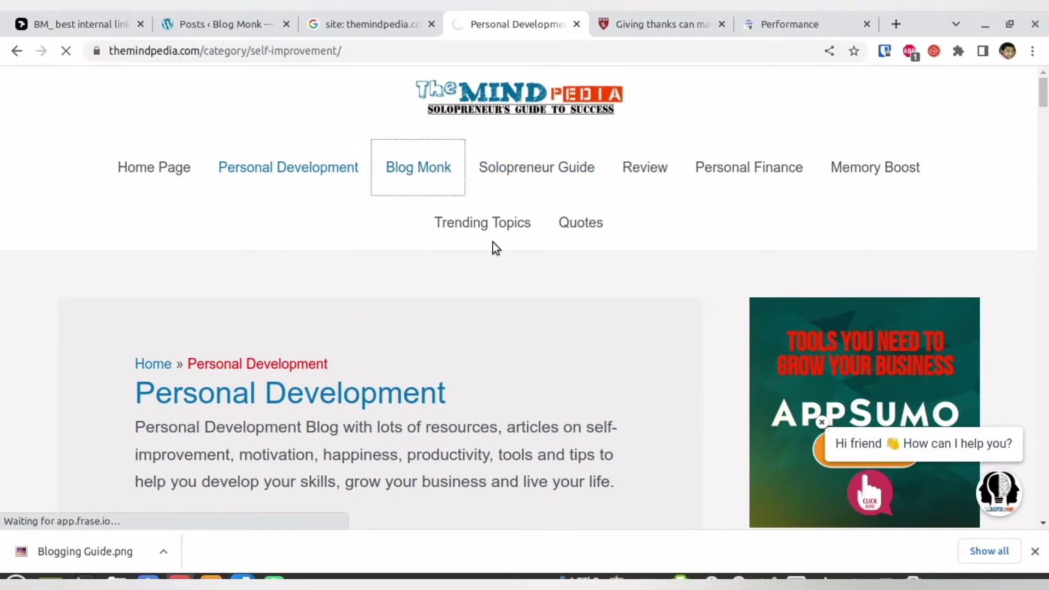
scroll(243, 375, down, 12)
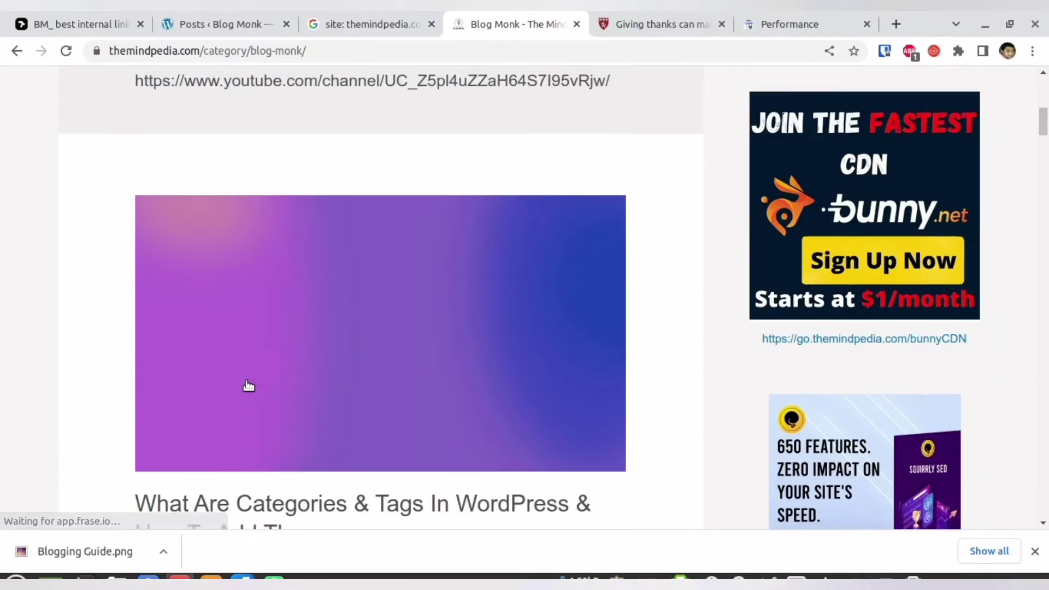
scroll(275, 266, up, 12)
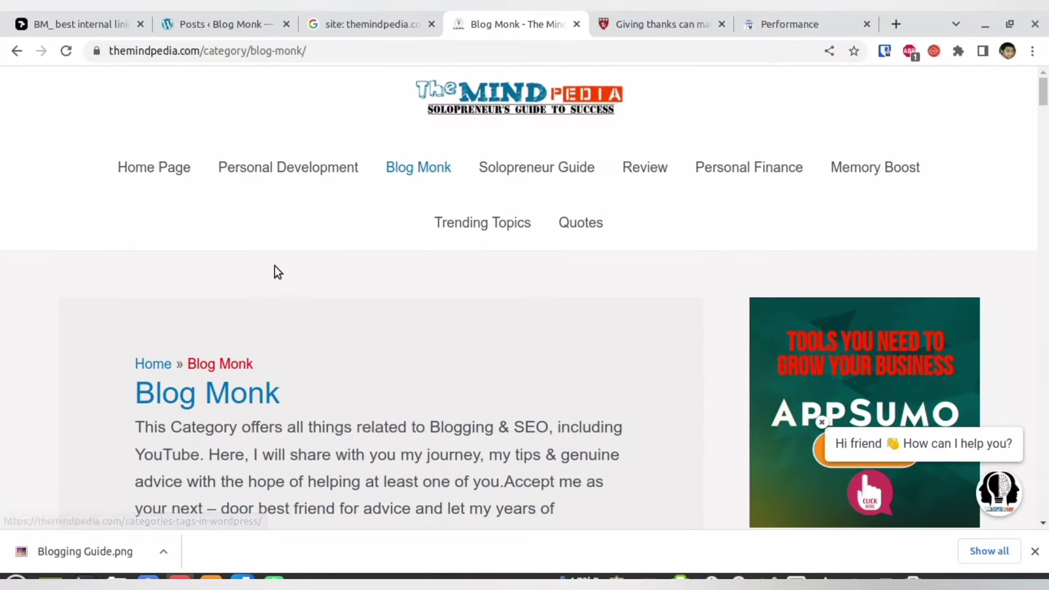
click(556, 170)
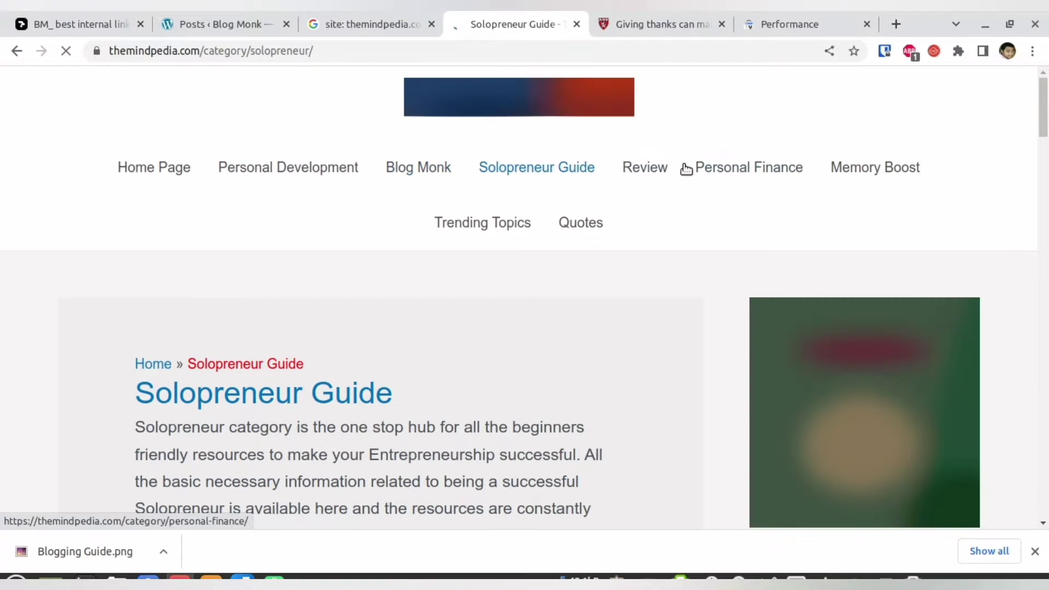
click(691, 175)
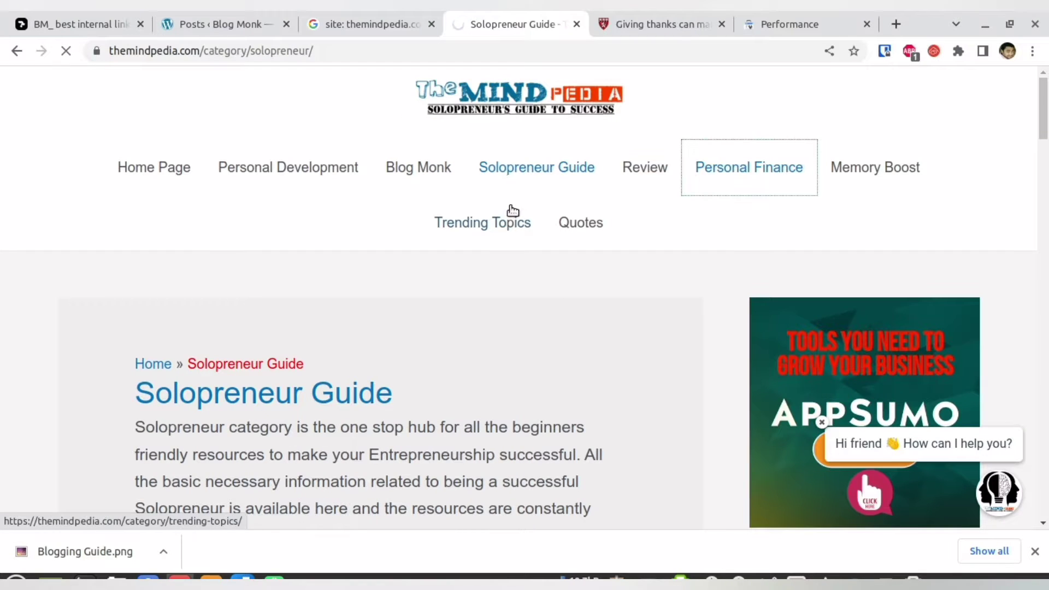
- Look through the Personal Finance category page and open the Privacy Policy from its footer
scroll(516, 219, down, 3)
scroll(517, 213, up, 2)
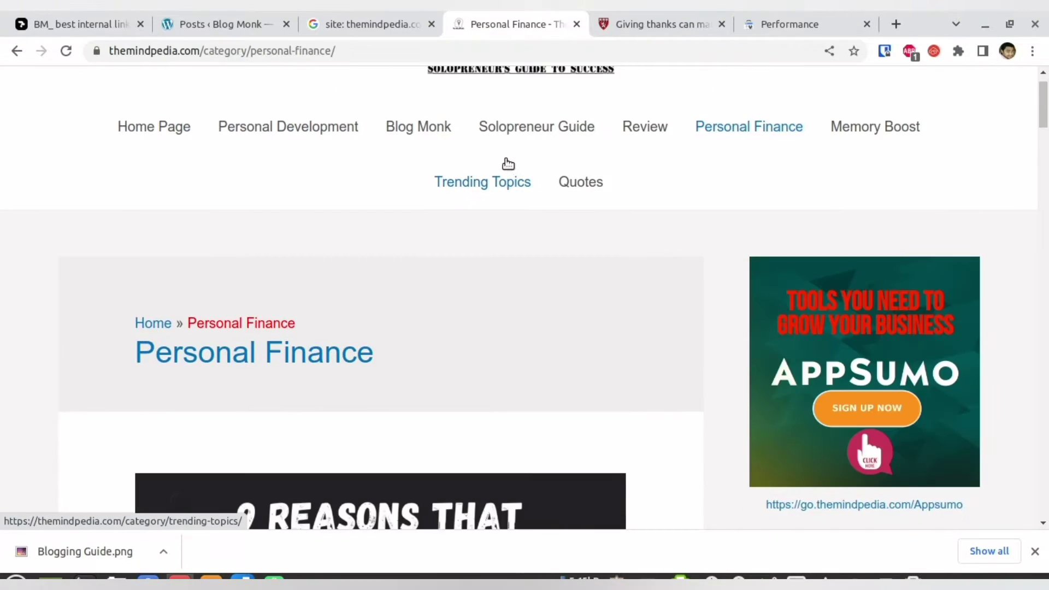
scroll(575, 473, down, 20)
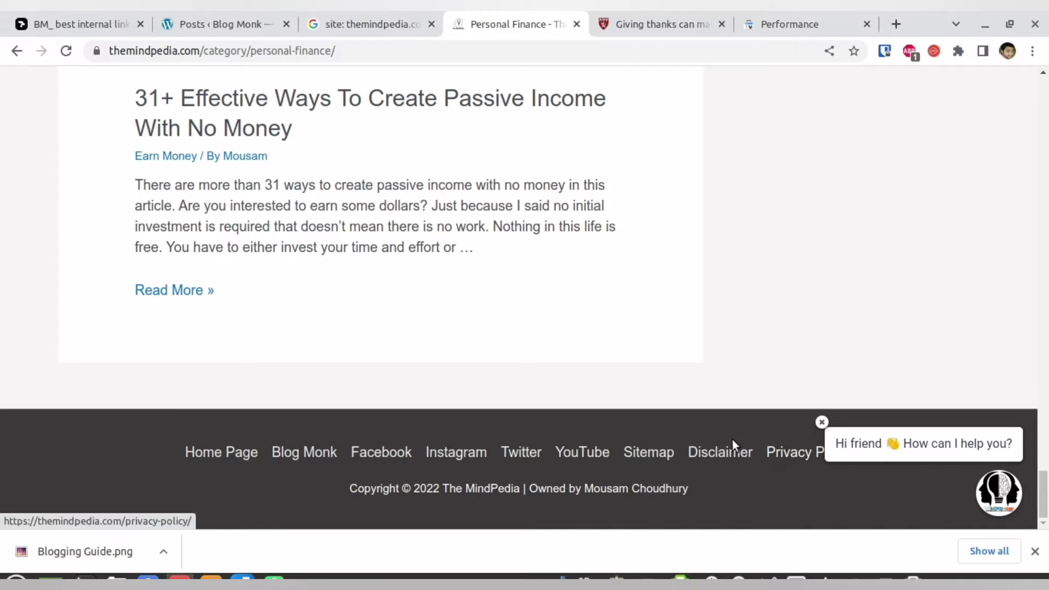
click(778, 451)
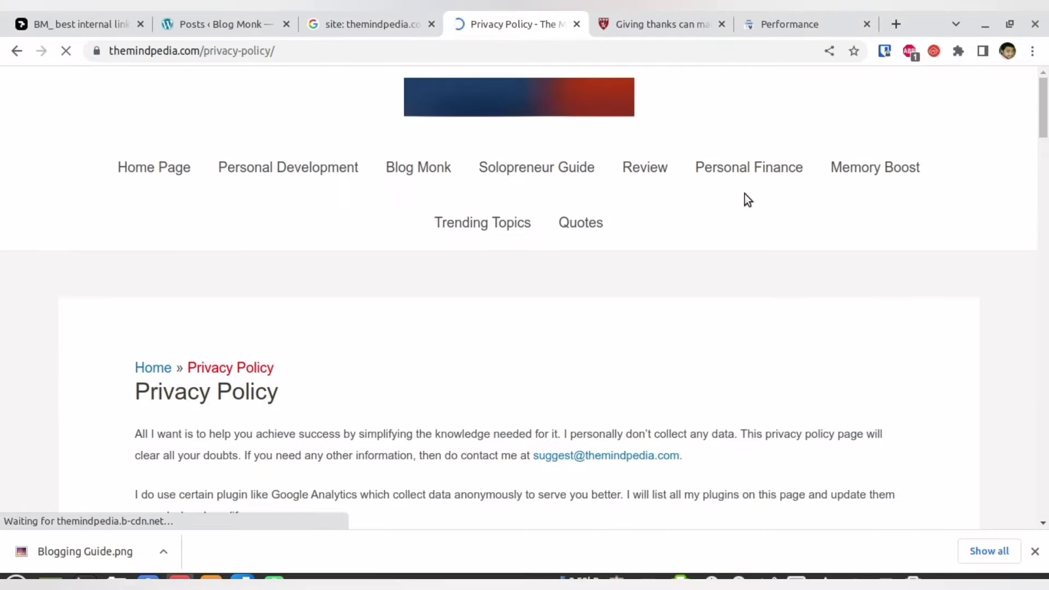
- Return to the board and circle "main menu" and "footer" on the "Types of Interlinking" card with the disappearing pen
click(101, 13)
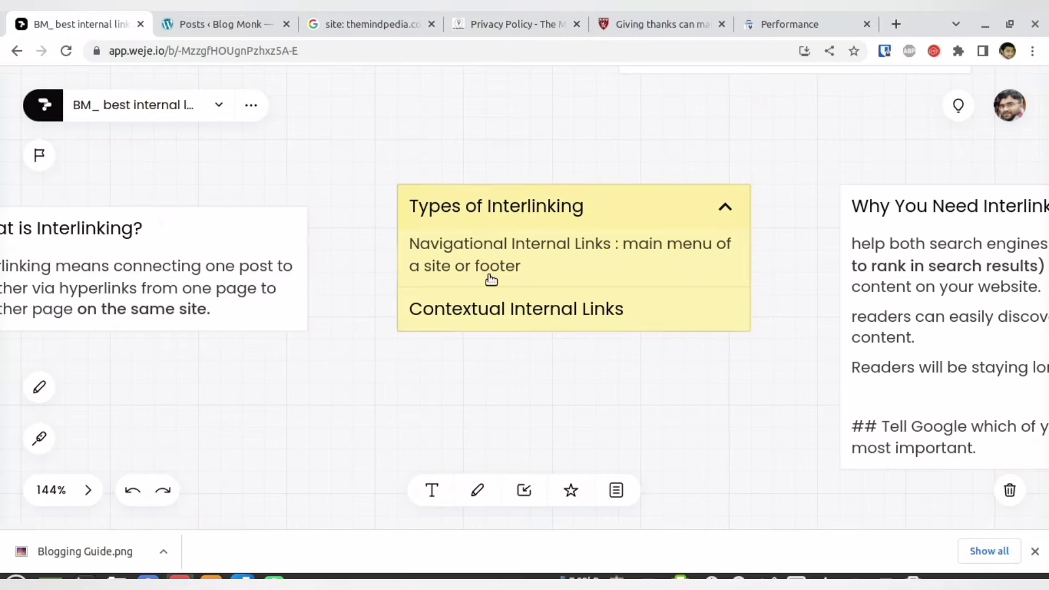
click(39, 438)
mouse_move(647, 262)
mouse_down()
mouse_move(730, 219)
mouse_move(571, 265)
mouse_up()
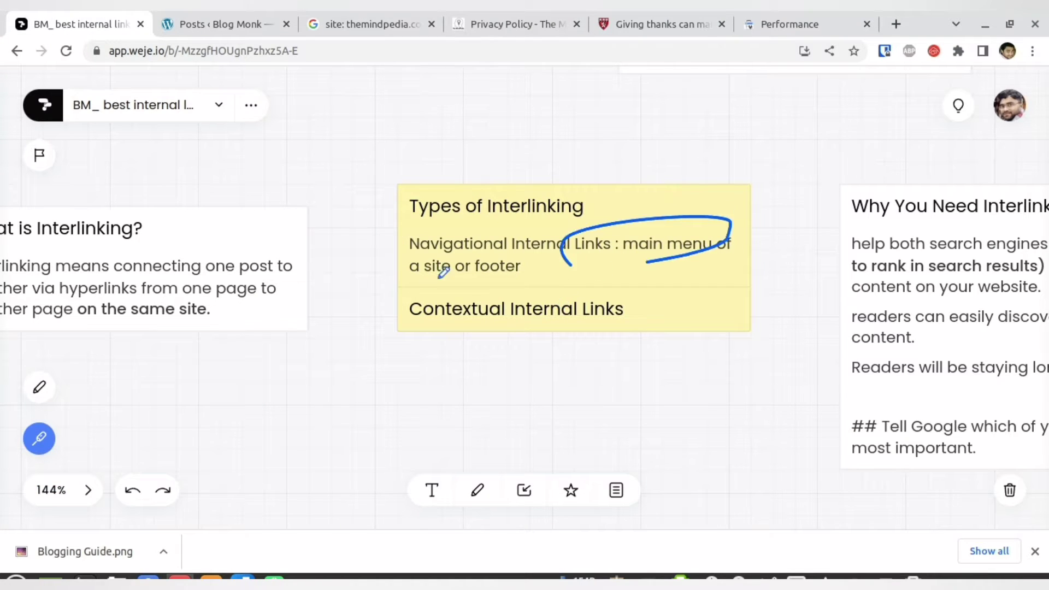
mouse_move(511, 246)
mouse_down()
mouse_move(431, 281)
mouse_move(490, 262)
mouse_up()
- Skim the Privacy Policy page again and go back through the visited pages to the "8 Proven Ways To Boost Your Self Confidence" article
click(508, 12)
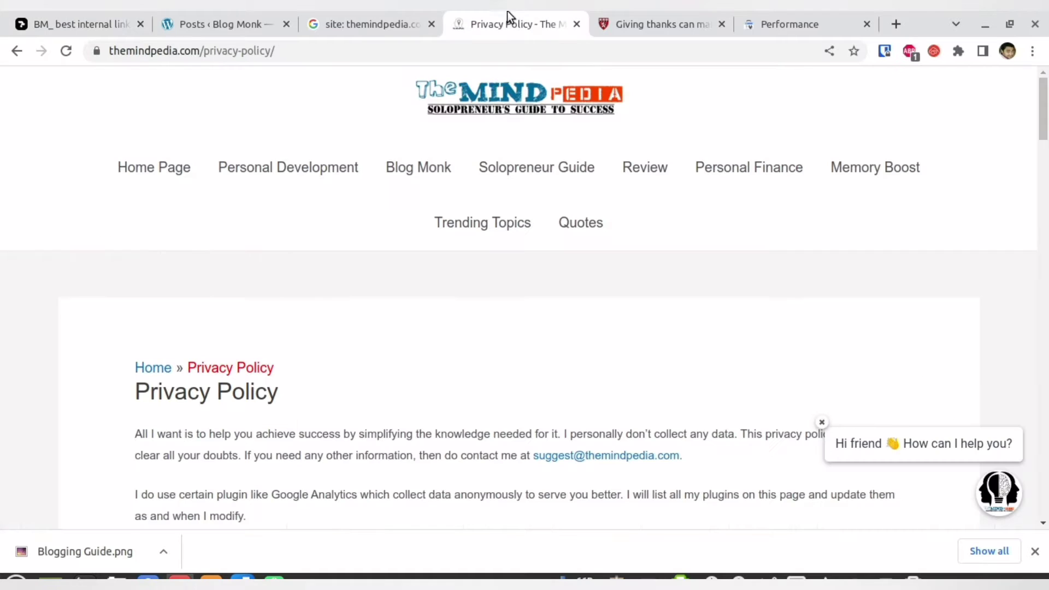
key(End)
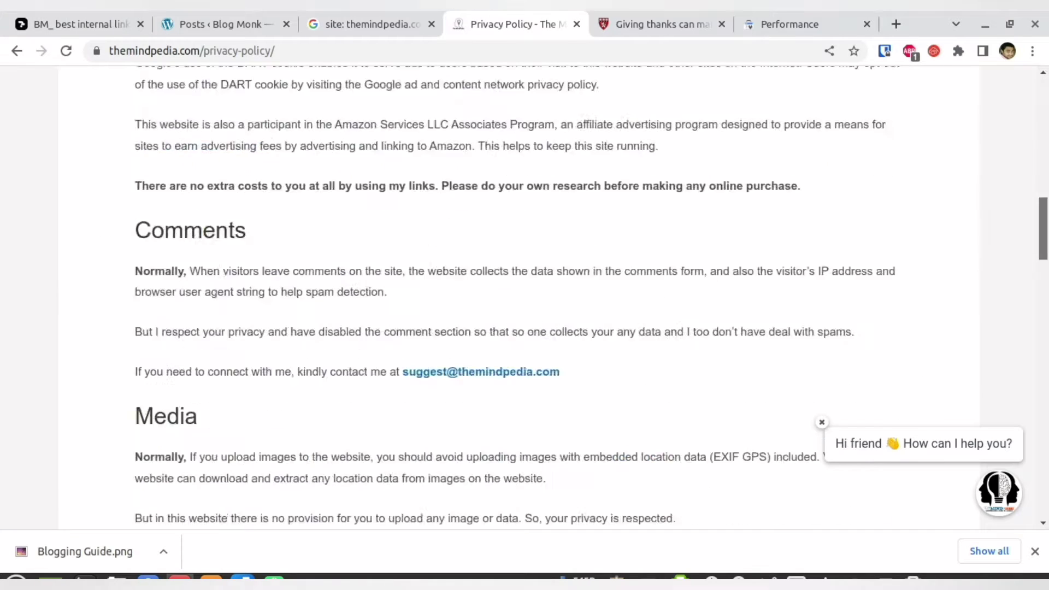
scroll(562, 440, up, 10)
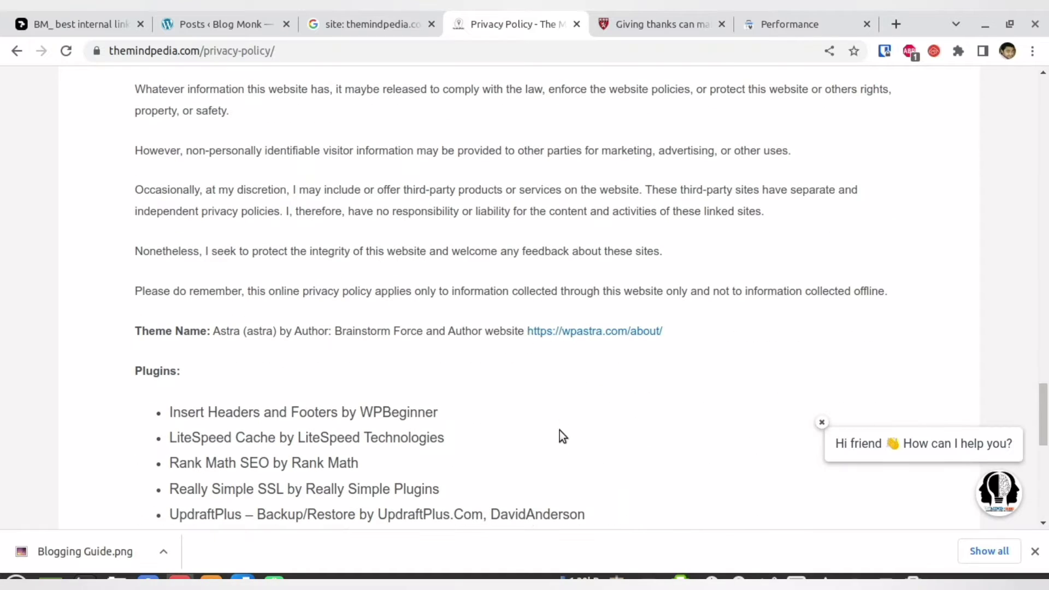
scroll(159, 136, up, 10)
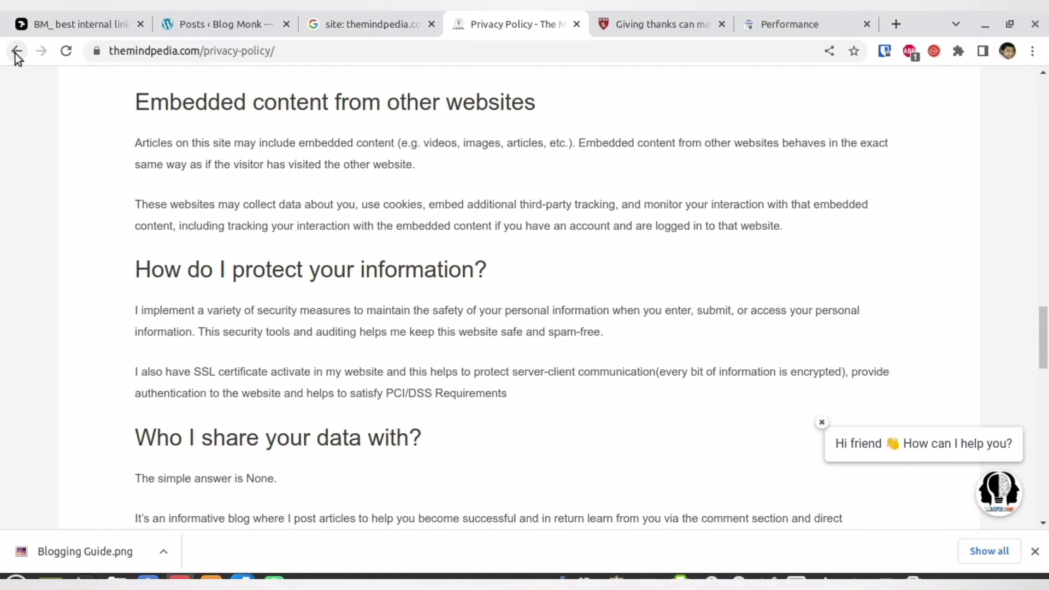
click(16, 52)
click(16, 52)
click(16, 52)
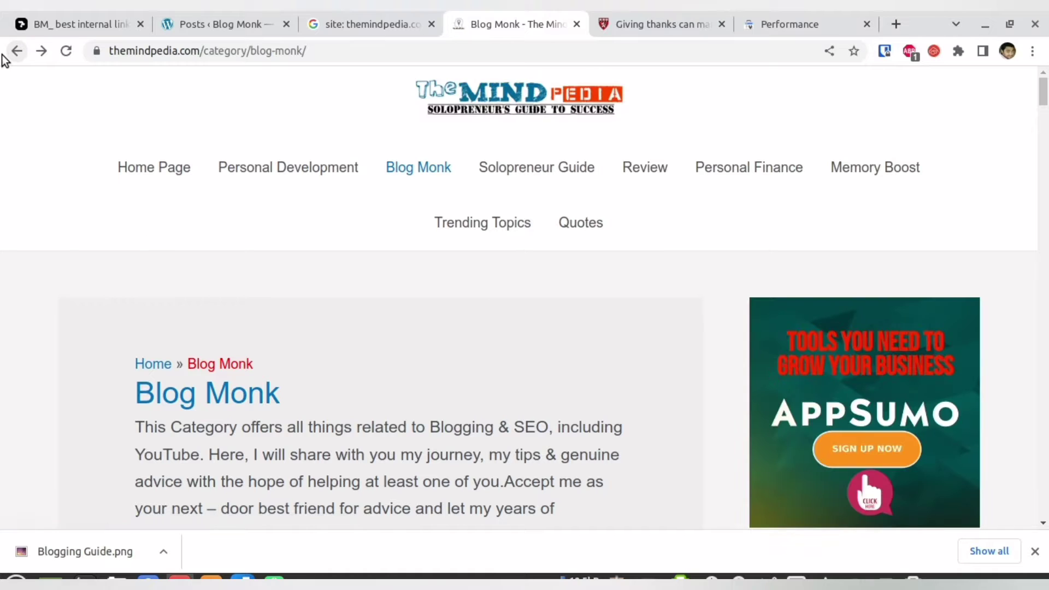
click(4, 55)
click(5, 56)
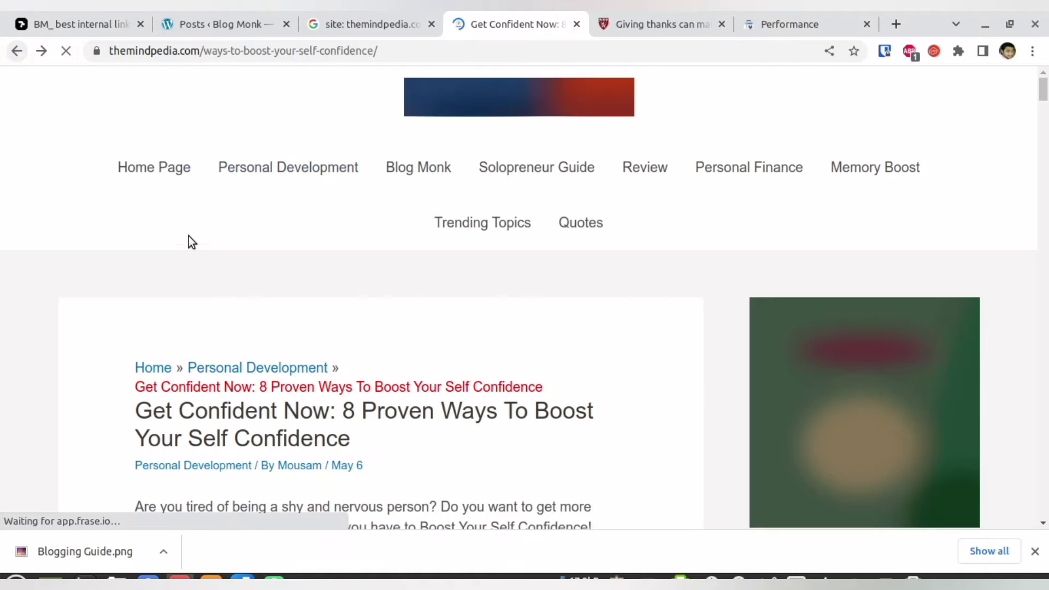
- Find the related Pomodoro Technique link in the article, and circle "Contextual Internal Links" on the board with the disappearing pen
scroll(191, 240, down, 5)
scroll(314, 295, down, 20)
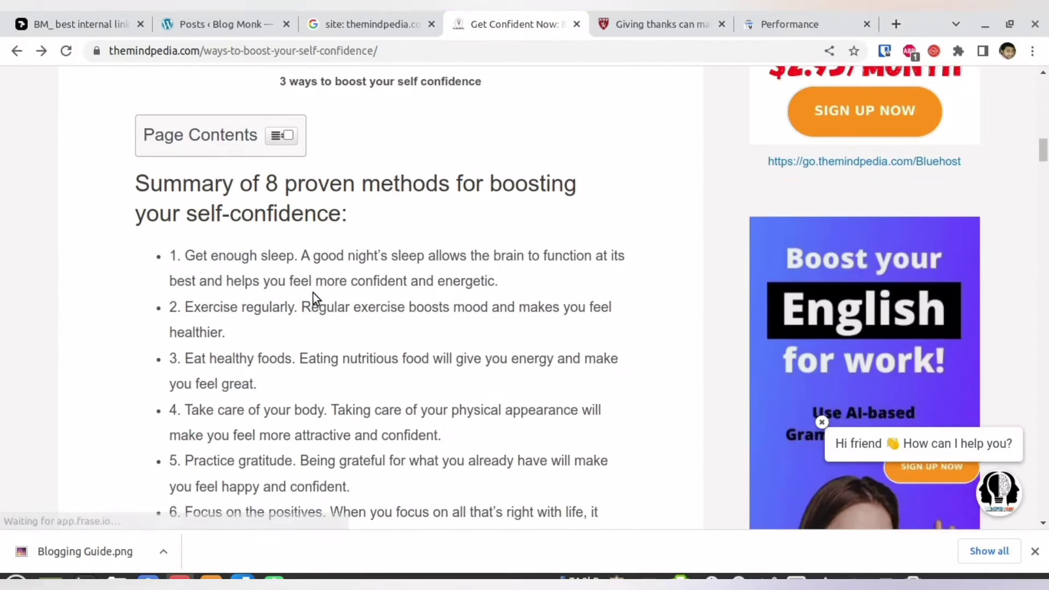
scroll(313, 293, down, 5)
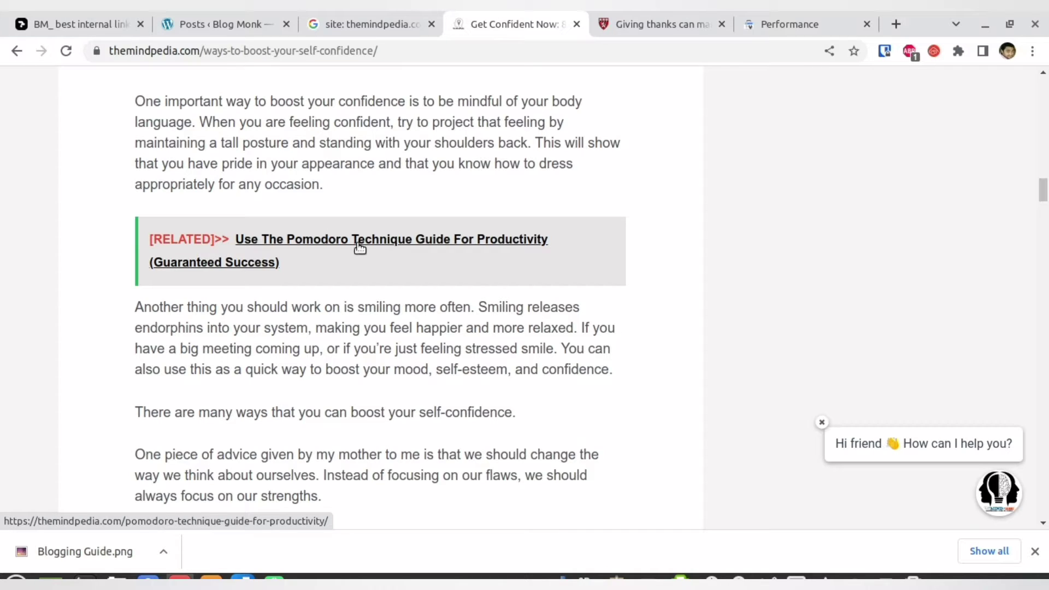
click(51, 12)
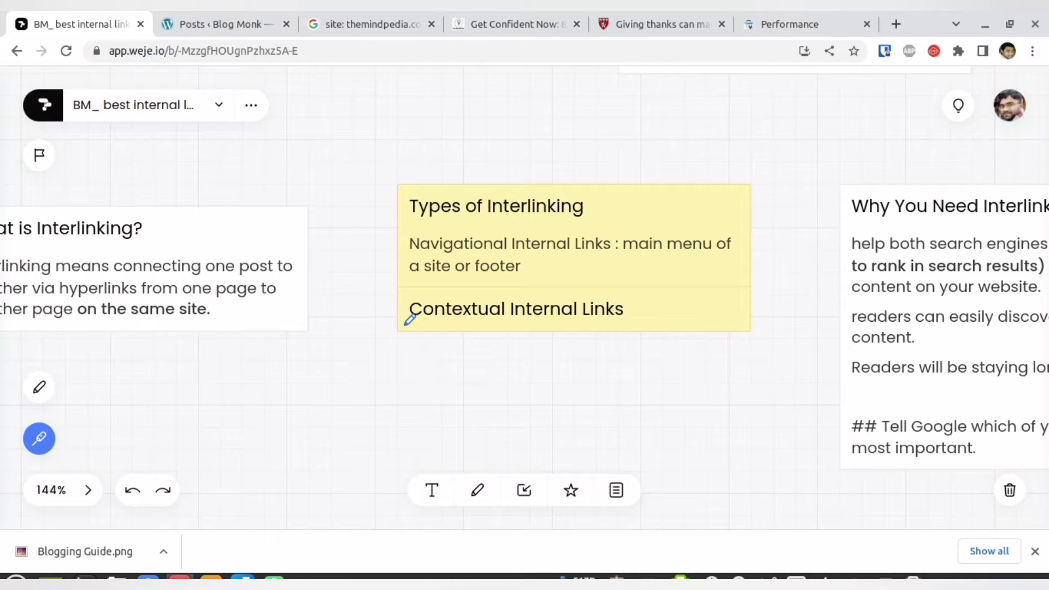
mouse_move(467, 323)
mouse_down()
mouse_move(623, 325)
mouse_move(597, 293)
mouse_move(403, 290)
mouse_move(445, 330)
mouse_move(458, 328)
mouse_up()
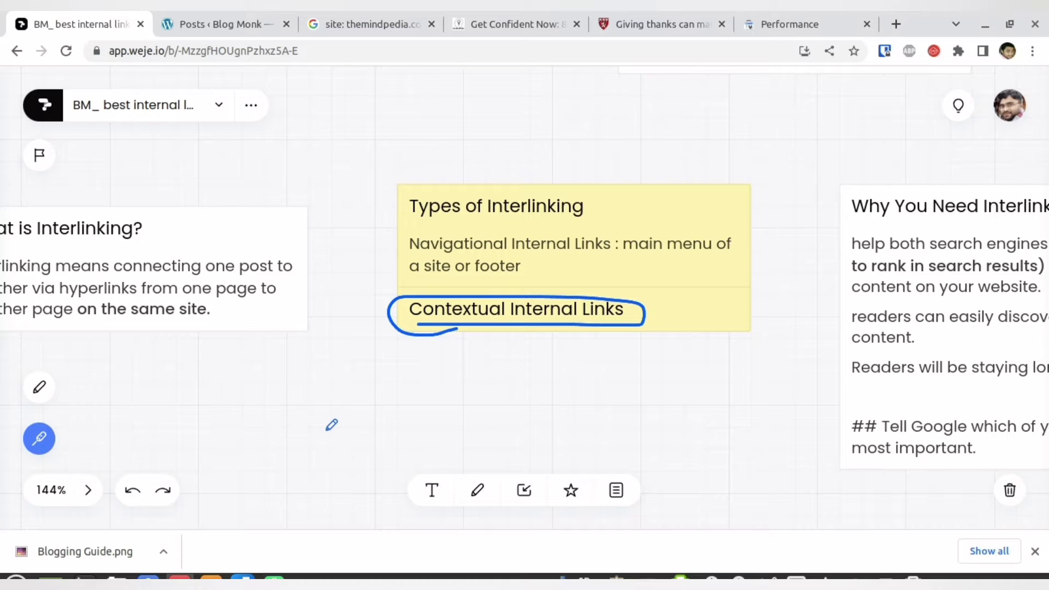
- Look through the article's in-text links, and open the "Don't set unrealistic goals" link before returning to the article
click(546, 17)
scroll(497, 289, down, 6)
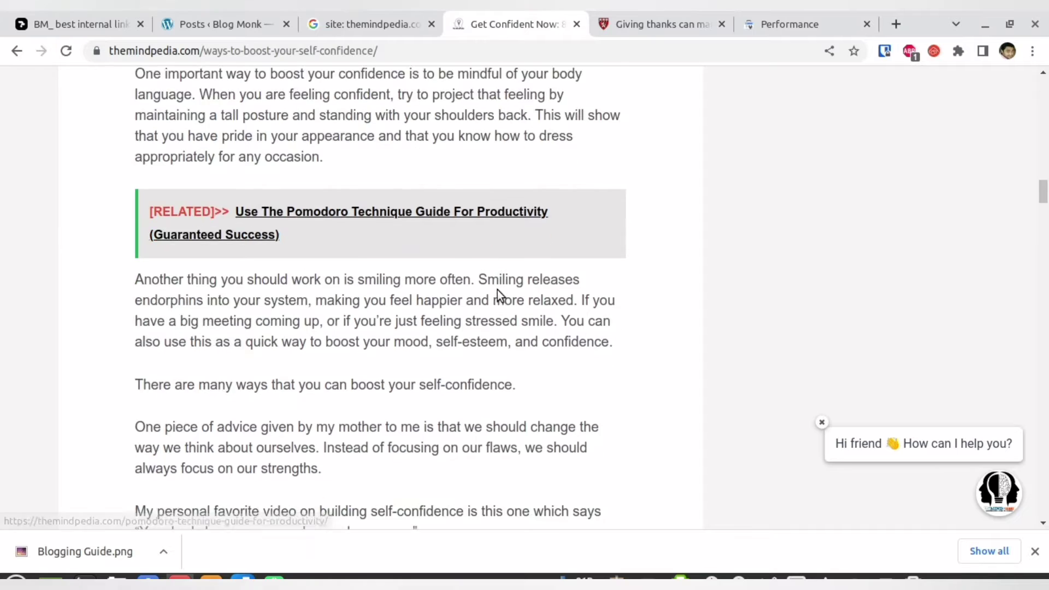
scroll(503, 310, down, 12)
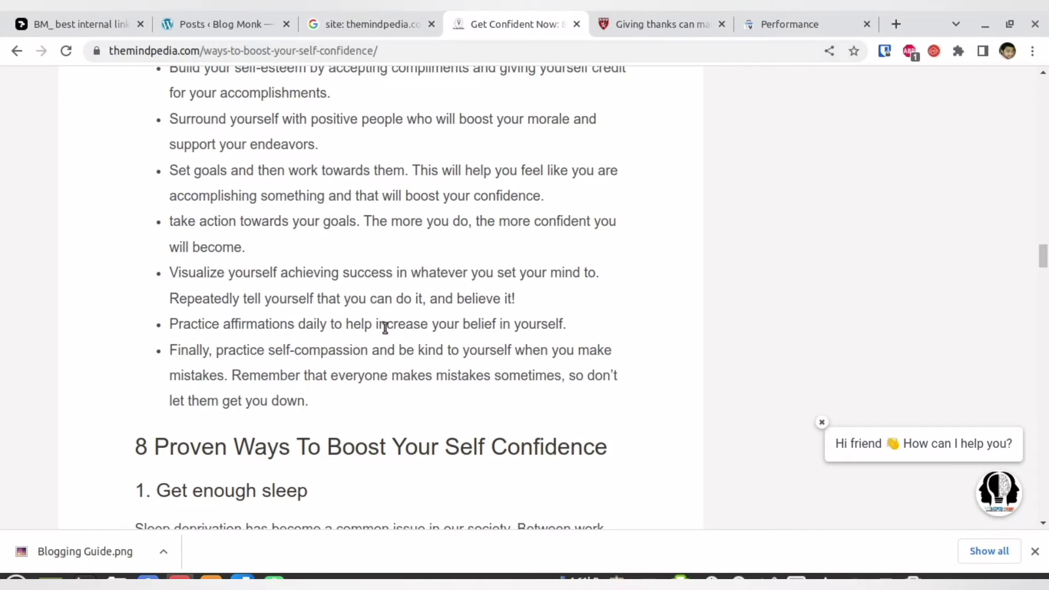
scroll(414, 358, down, 10)
scroll(419, 366, down, 20)
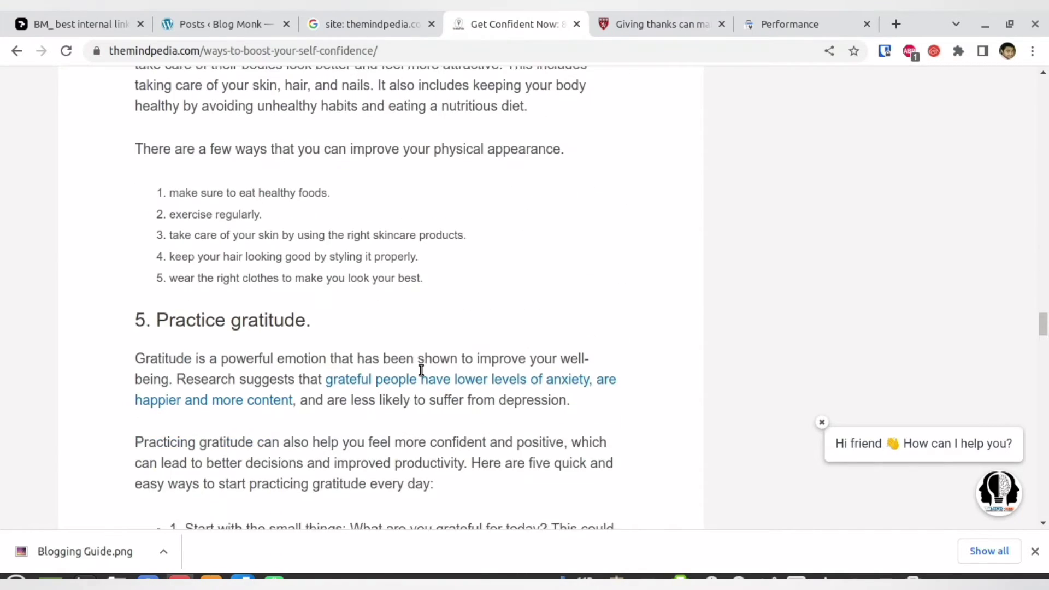
scroll(427, 377, down, 20)
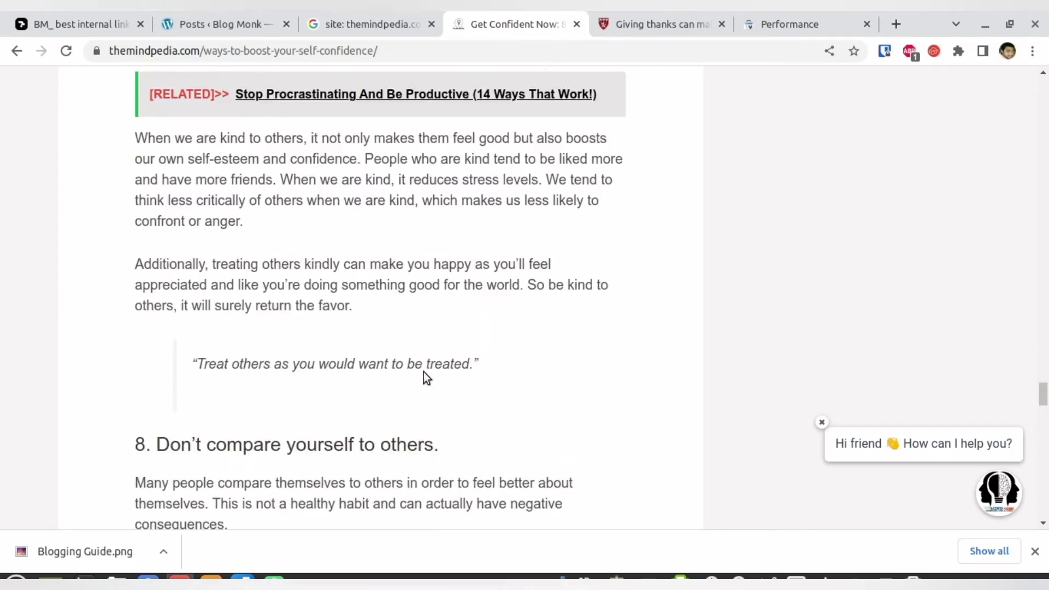
scroll(424, 375, down, 5)
scroll(424, 375, up, 15)
scroll(424, 375, up, 15)
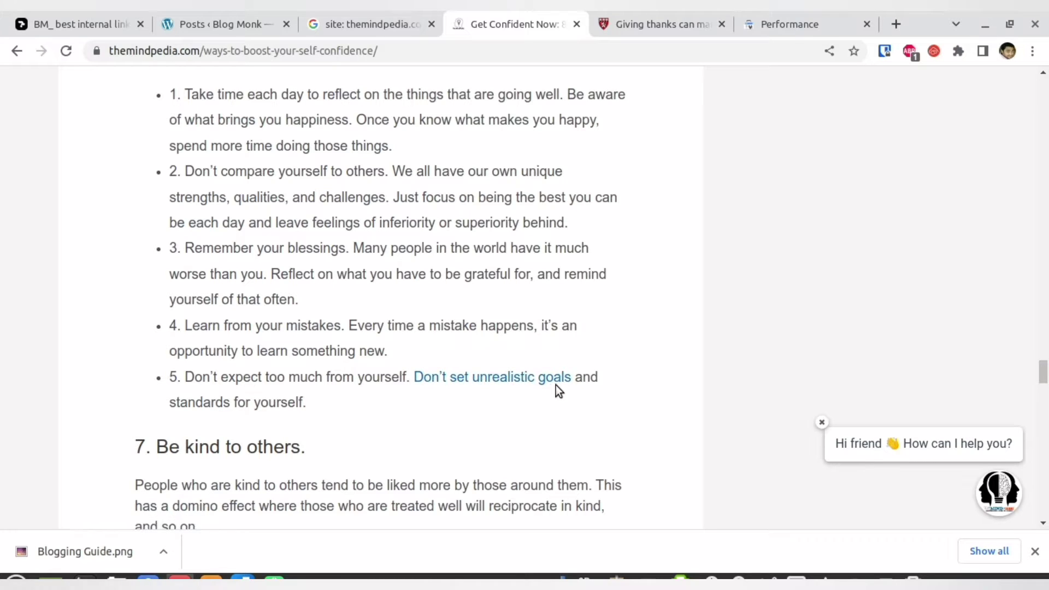
click(460, 381)
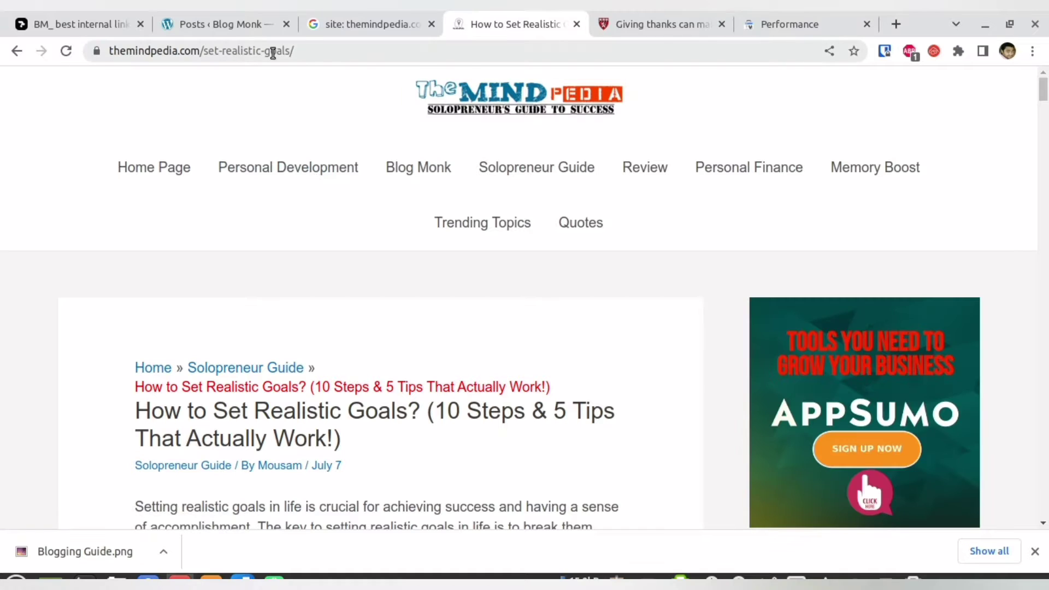
click(16, 51)
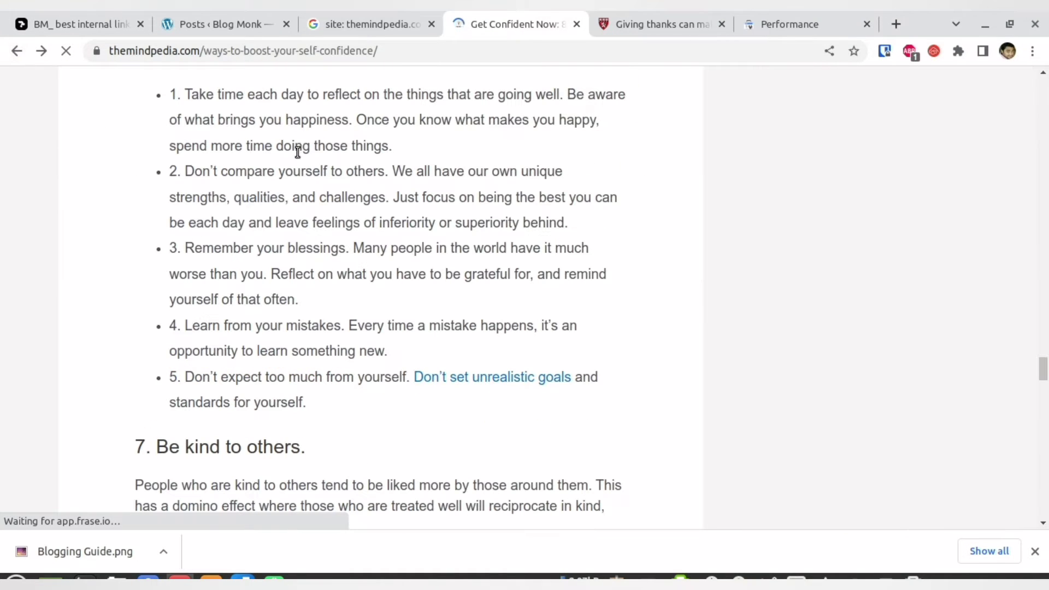
- On the board's "Types of Interlinking" card, underline and circle "Contextual Internal Links" and mark "Navigational" and "main menu"
click(82, 22)
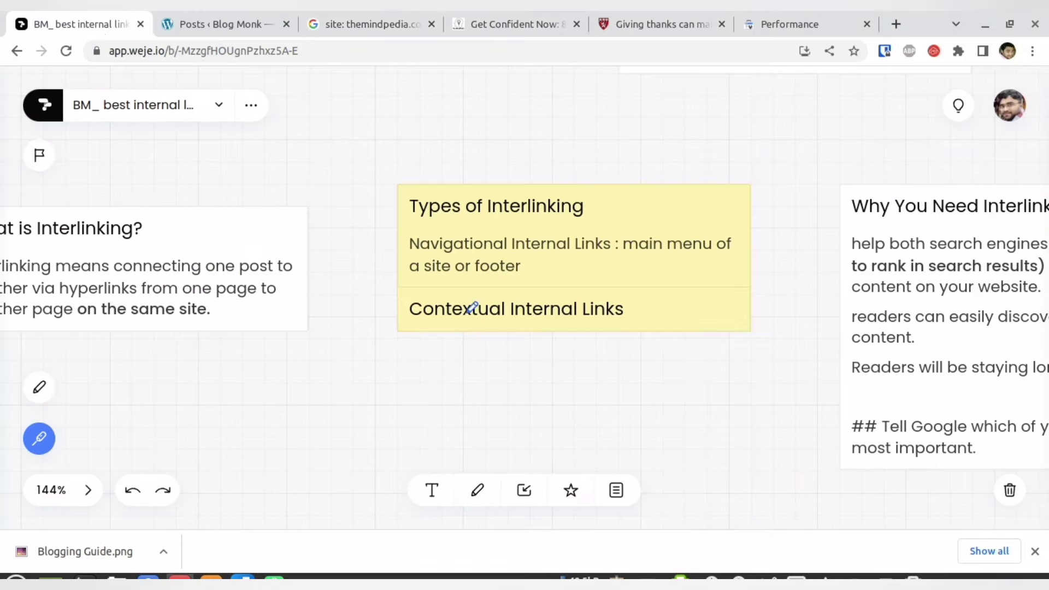
drag(422, 322, 609, 320)
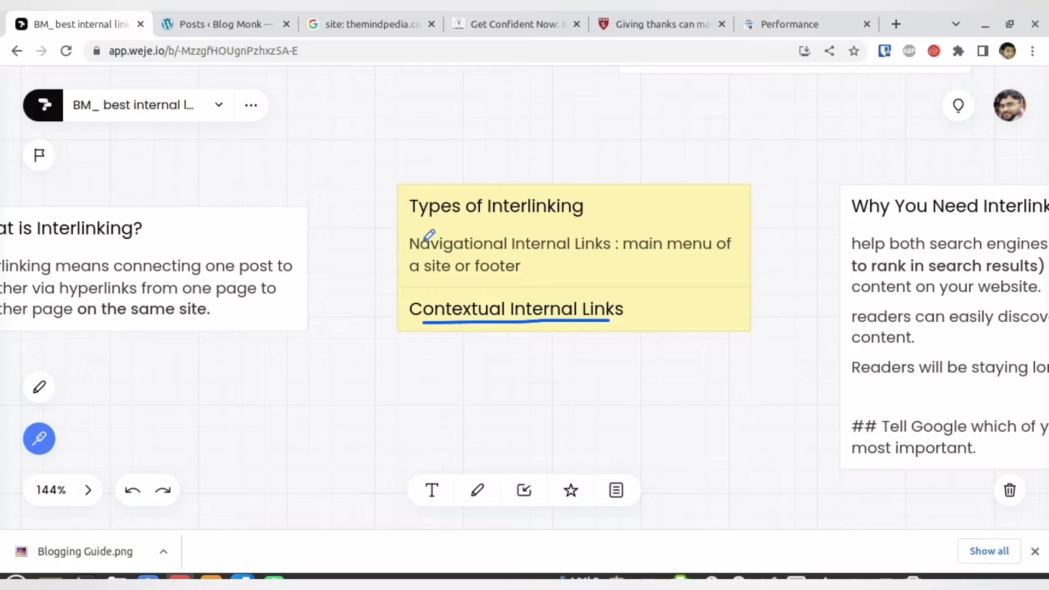
mouse_move(528, 228)
mouse_down()
mouse_move(442, 233)
mouse_move(510, 232)
mouse_up()
drag(650, 263, 664, 231)
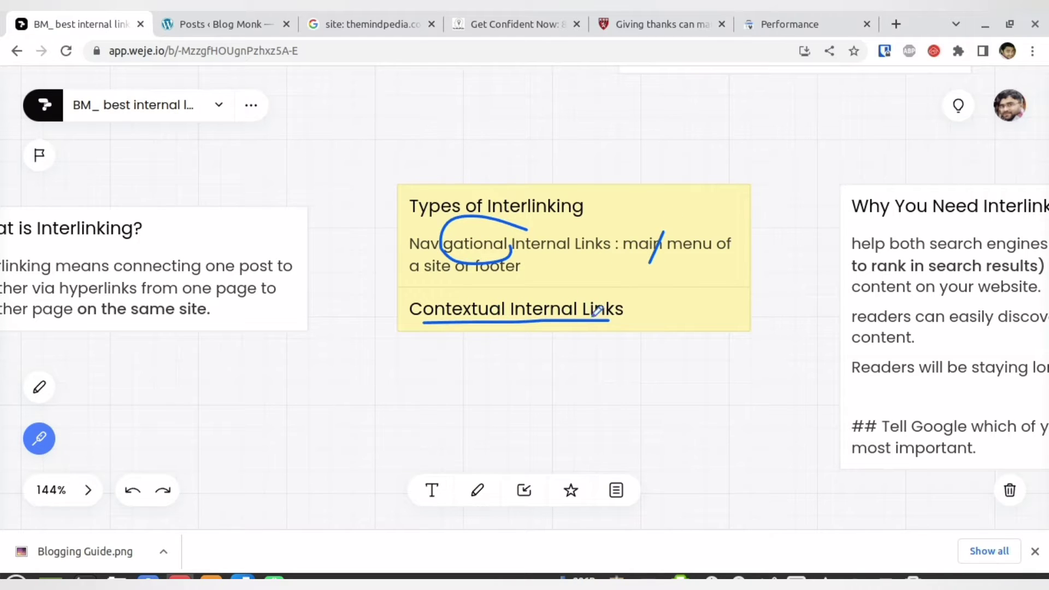
mouse_move(650, 310)
mouse_down()
mouse_move(365, 308)
mouse_move(604, 307)
mouse_move(538, 268)
mouse_up()
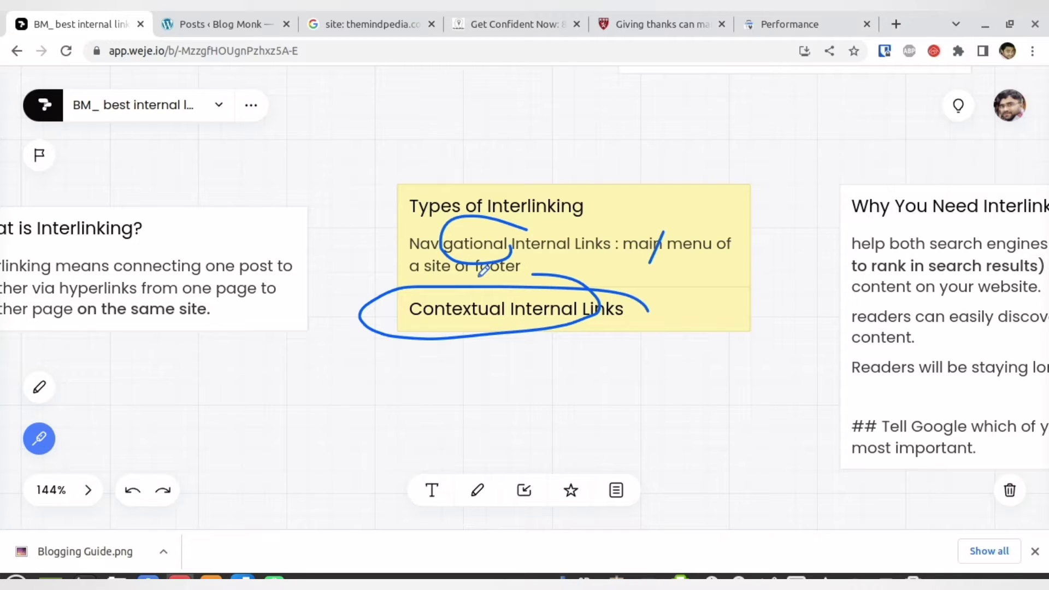
- Find the related link about managing interruptions and distractions in the article's "Eat healthy foods" section
click(511, 24)
scroll(438, 313, up, 20)
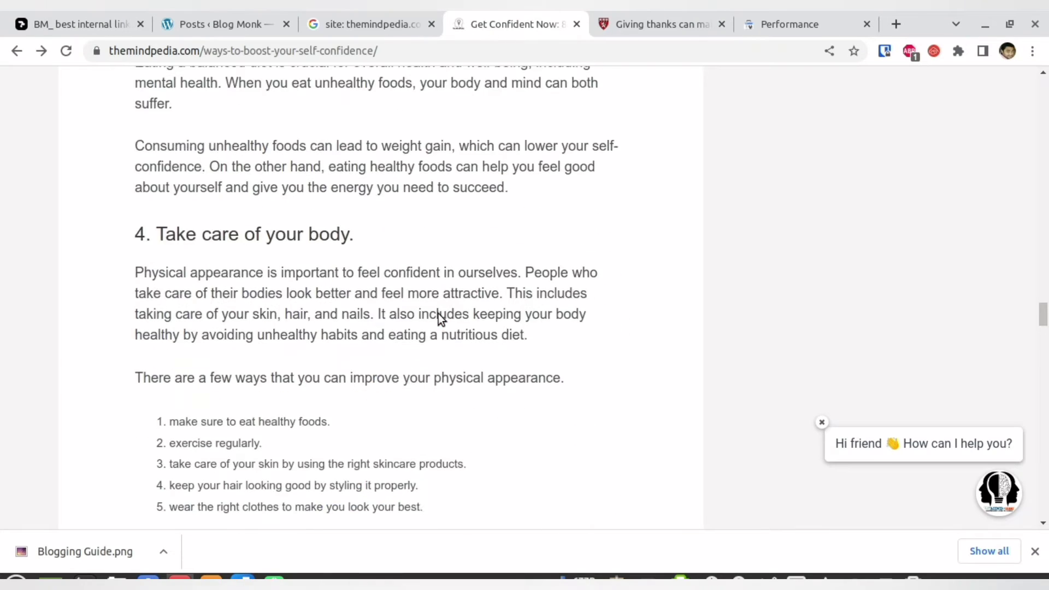
scroll(456, 323, down, 3)
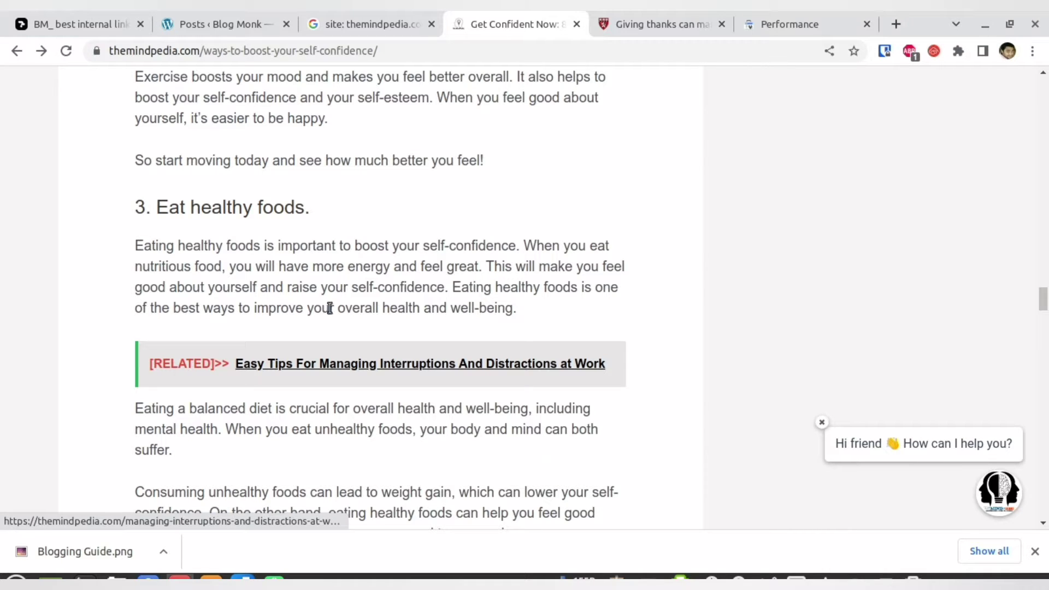
- Return to the board, turn off the disappearing pen and bring the "Why You Need Interlinkings?" card into view
click(115, 12)
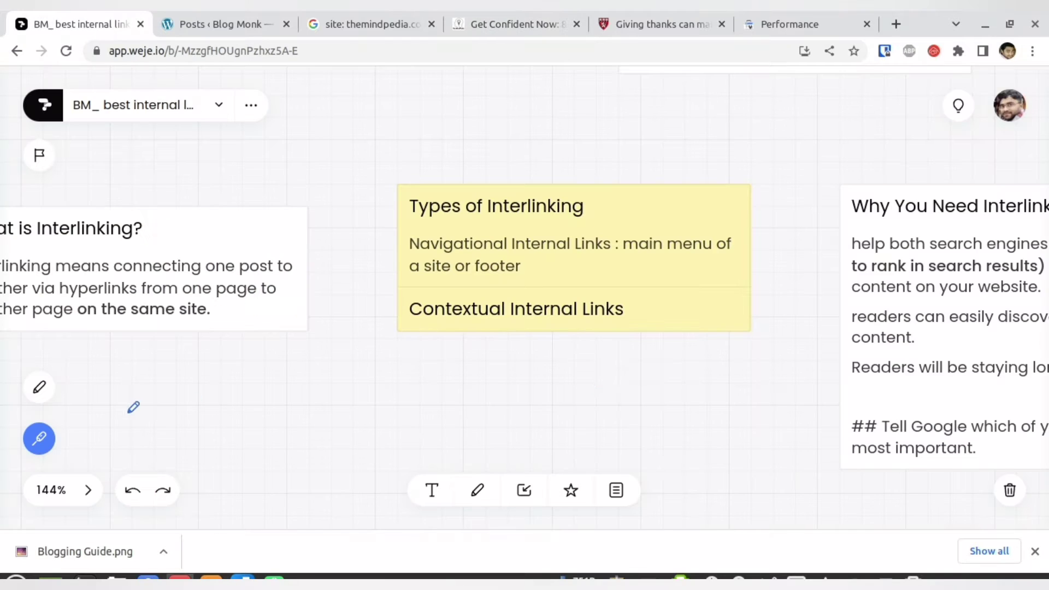
click(39, 439)
drag(625, 407, 506, 400)
scroll(508, 391, right, 5)
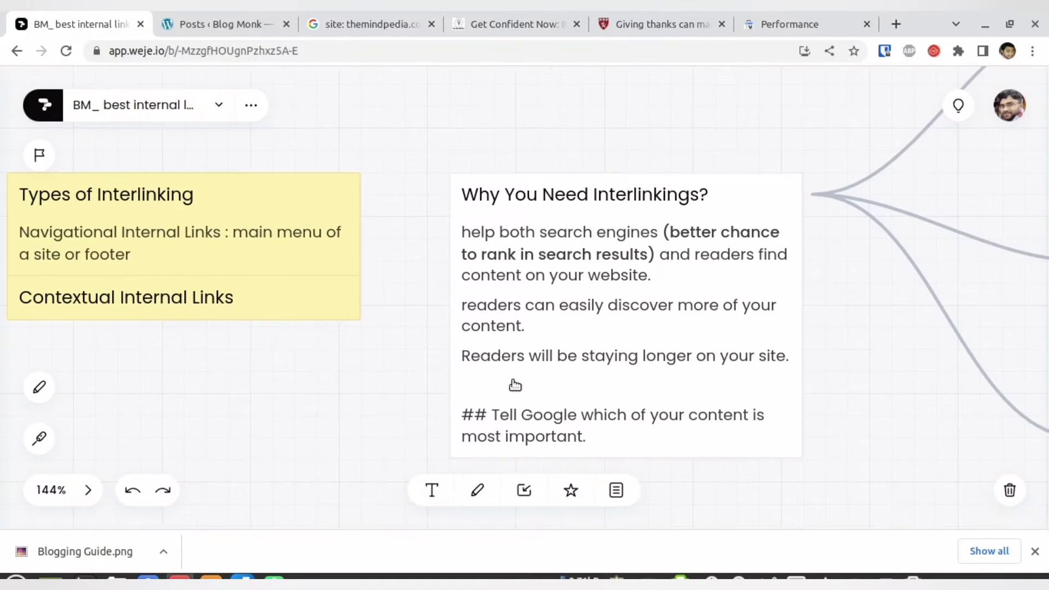
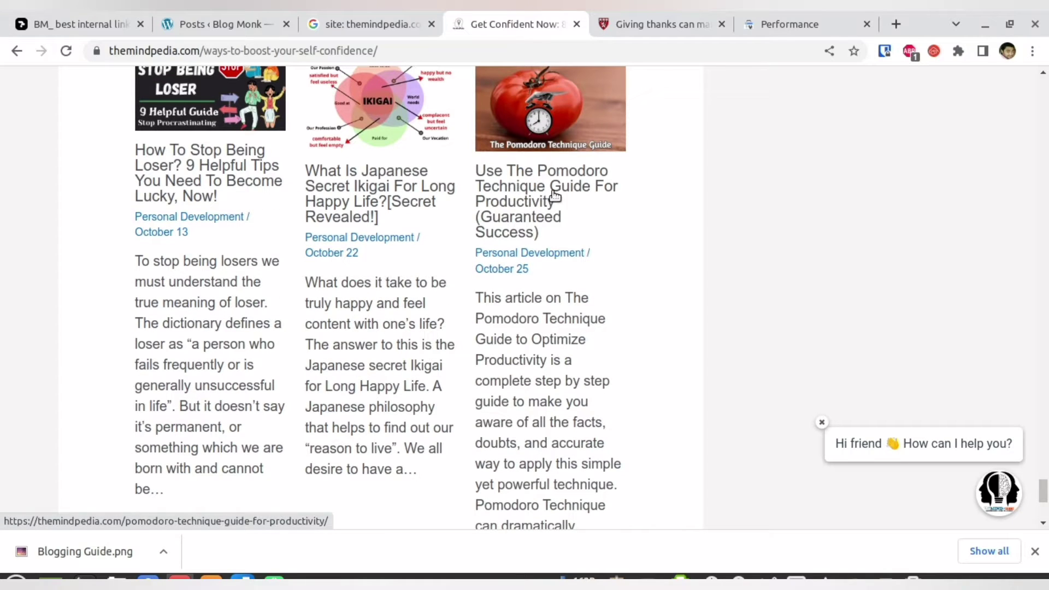
- Examine the self-confidence article from its related posts back to its introduction, and down to the related link under "Eat healthy foods"
scroll(402, 215, up, 5)
scroll(400, 212, up, 5)
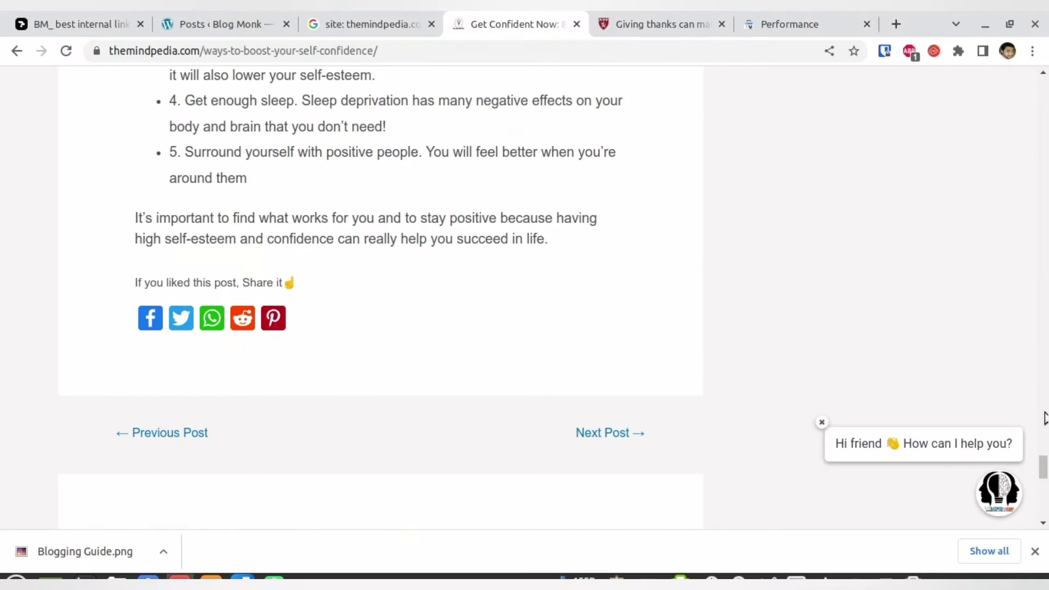
scroll(401, 212, up, 10)
drag(1043, 309, 1045, 93)
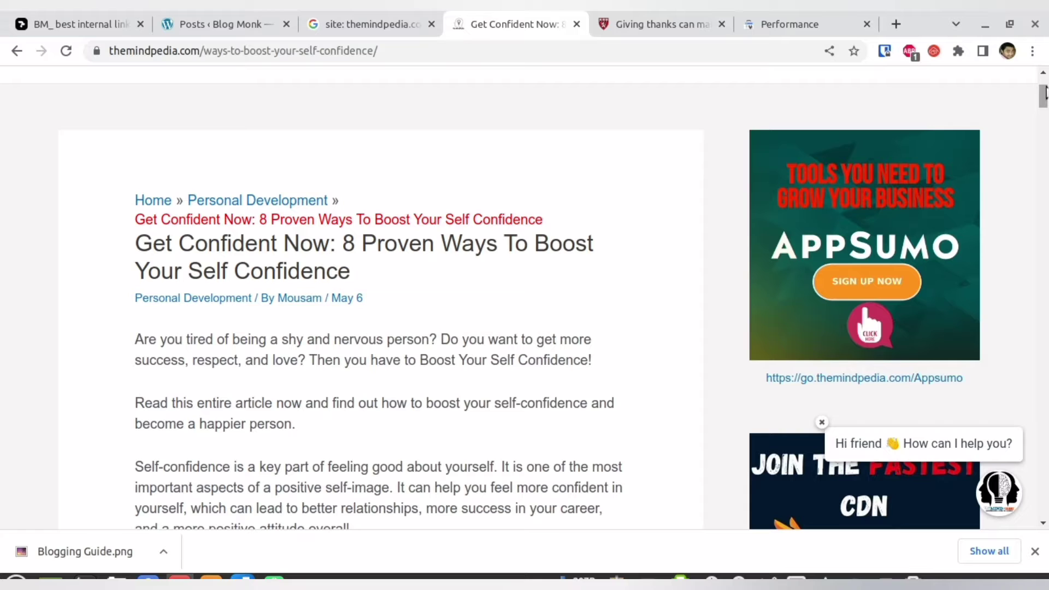
scroll(1044, 103, down, 7)
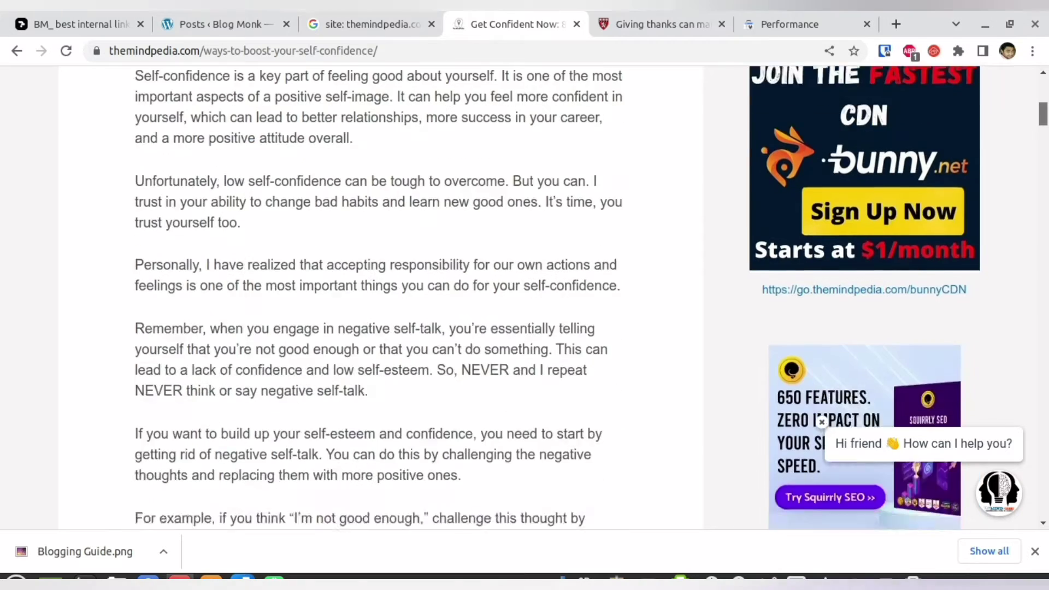
scroll(524, 298, down, 2)
scroll(1047, 127, down, 1)
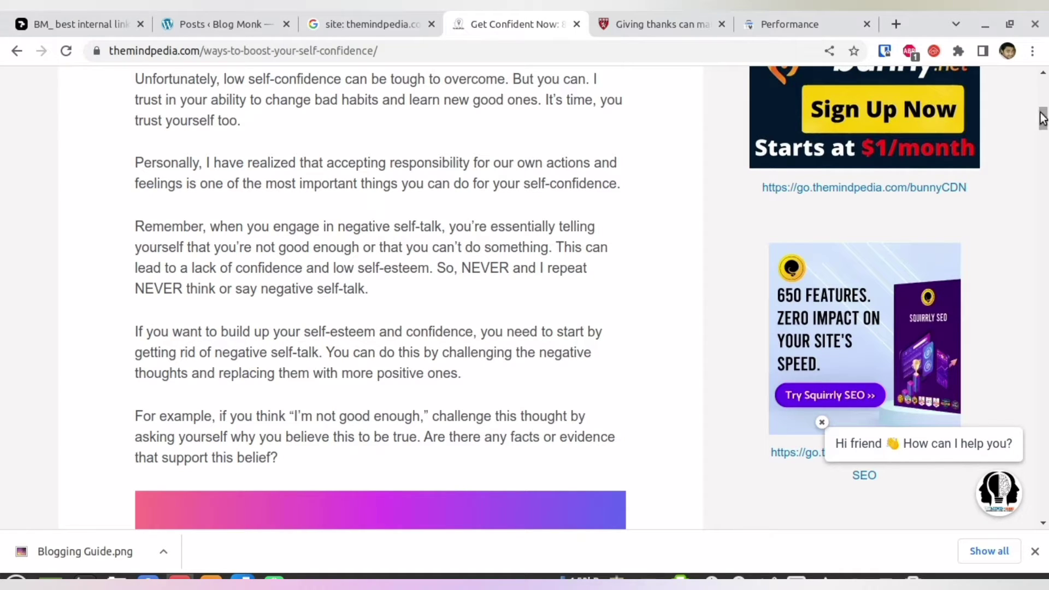
drag(1044, 118, 1044, 87)
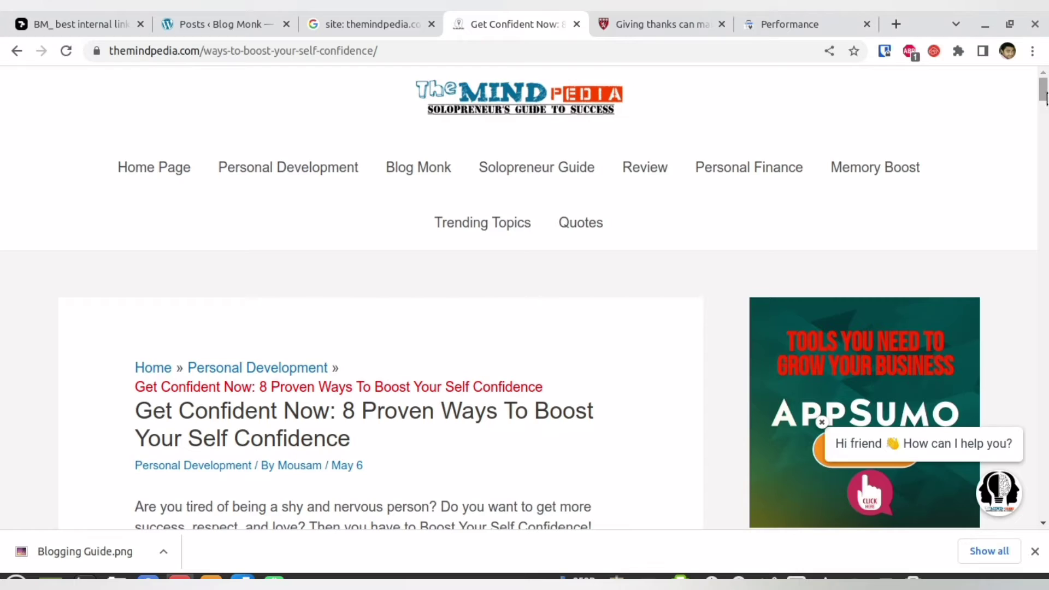
scroll(382, 298, down, 15)
scroll(382, 298, down, 20)
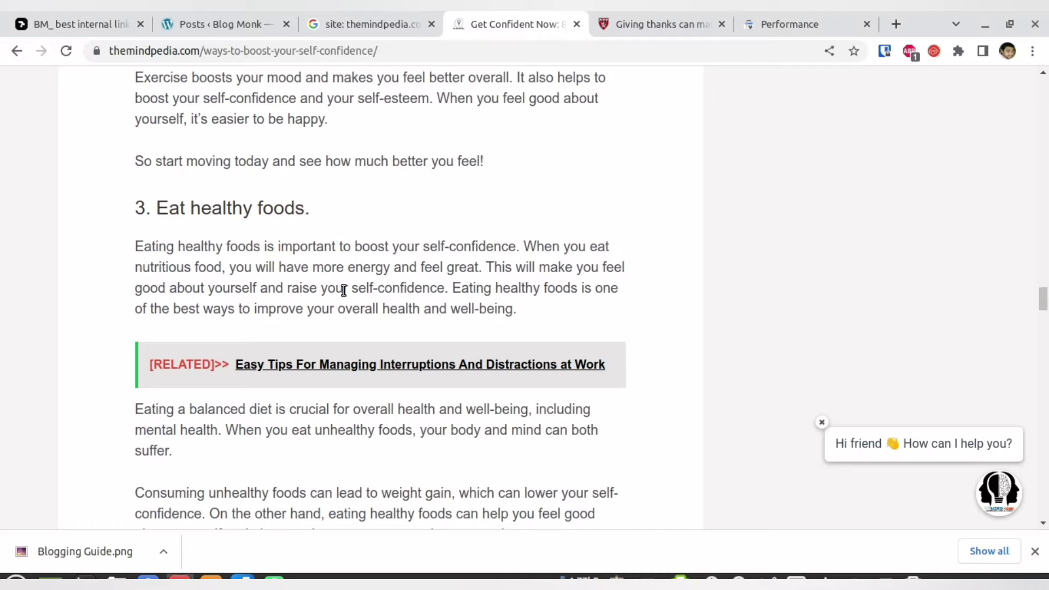
- On the "Why You Need Interlinkings?" card, bracket the heading with its first point and circle "search engines" with the disappearing pen
click(76, 21)
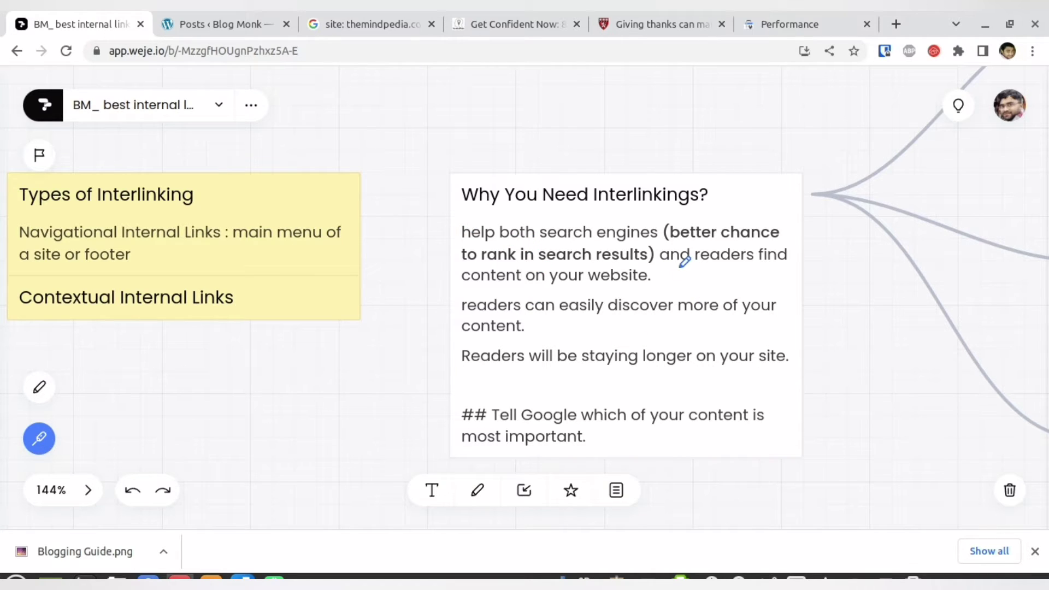
mouse_move(458, 200)
mouse_down()
mouse_move(440, 235)
mouse_move(449, 291)
mouse_up()
drag(544, 245, 561, 244)
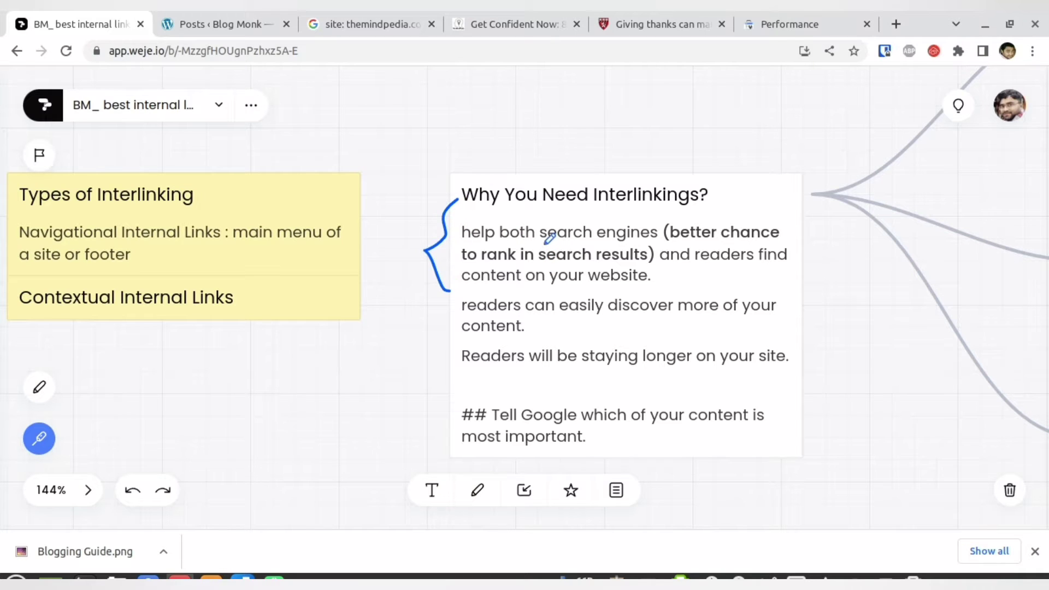
mouse_move(642, 236)
mouse_down()
mouse_move(682, 229)
mouse_move(653, 216)
mouse_move(529, 218)
mouse_move(543, 241)
mouse_up()
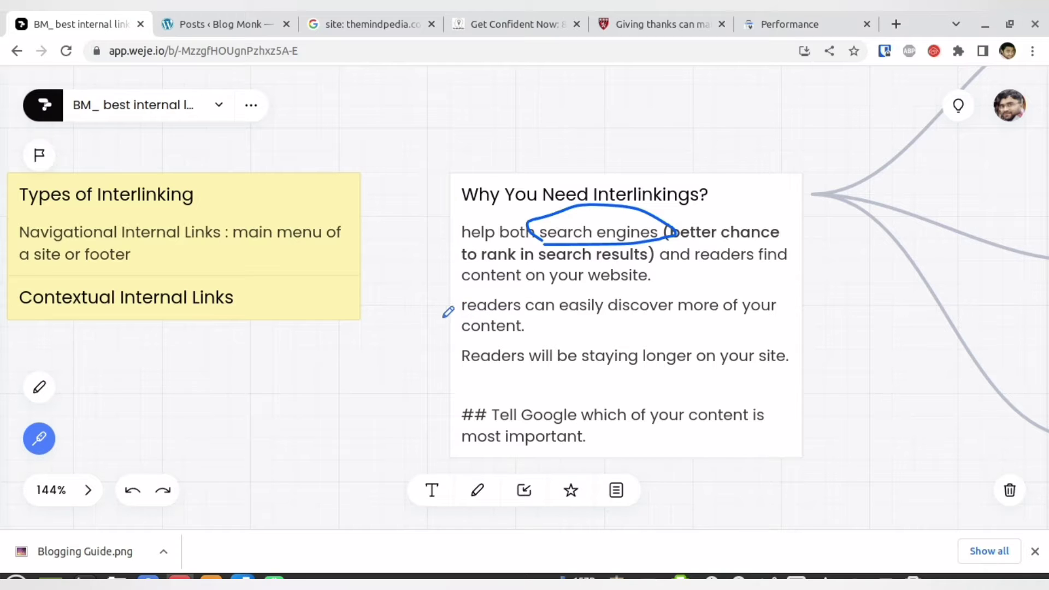
- On the "Why You Need Interlinkings?" card, tick the reader-discovery point, circle "staying longer" and the "Tell Google" point with an upward arrow, and turn off the disappearing pen
mouse_move(442, 312)
mouse_down()
mouse_move(449, 328)
mouse_move(533, 287)
mouse_up()
mouse_move(581, 383)
mouse_down()
mouse_move(611, 385)
mouse_move(697, 324)
mouse_move(571, 352)
mouse_move(650, 377)
mouse_move(646, 328)
mouse_move(598, 335)
mouse_move(634, 364)
mouse_move(623, 331)
mouse_move(638, 340)
mouse_up()
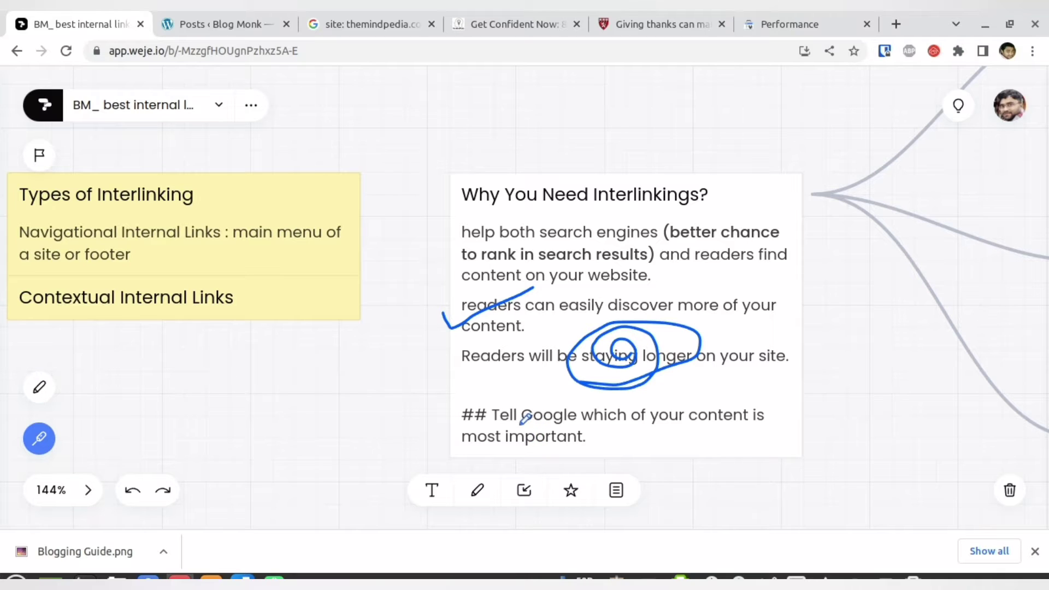
drag(521, 424, 594, 426)
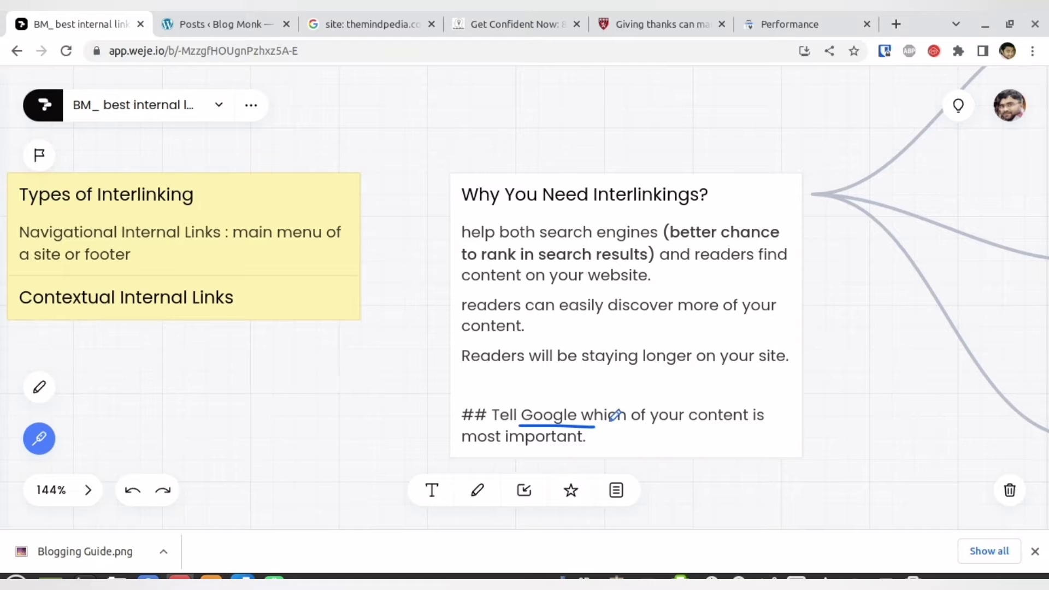
mouse_move(608, 389)
mouse_down()
mouse_move(587, 383)
mouse_move(459, 438)
mouse_move(641, 436)
mouse_move(548, 381)
mouse_move(518, 440)
mouse_up()
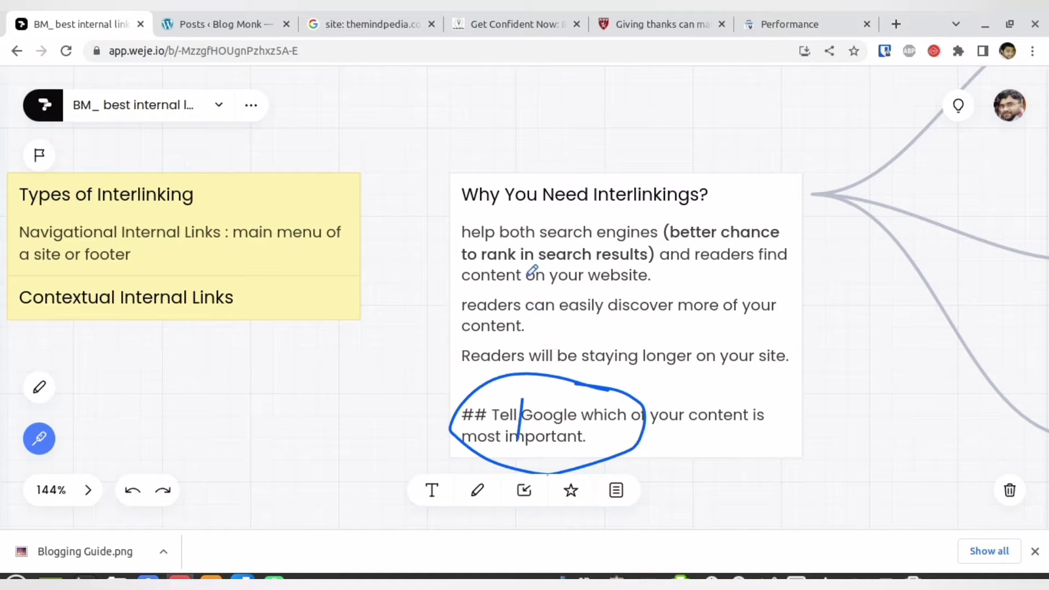
mouse_move(527, 277)
mouse_down()
mouse_move(509, 316)
mouse_move(536, 294)
mouse_up()
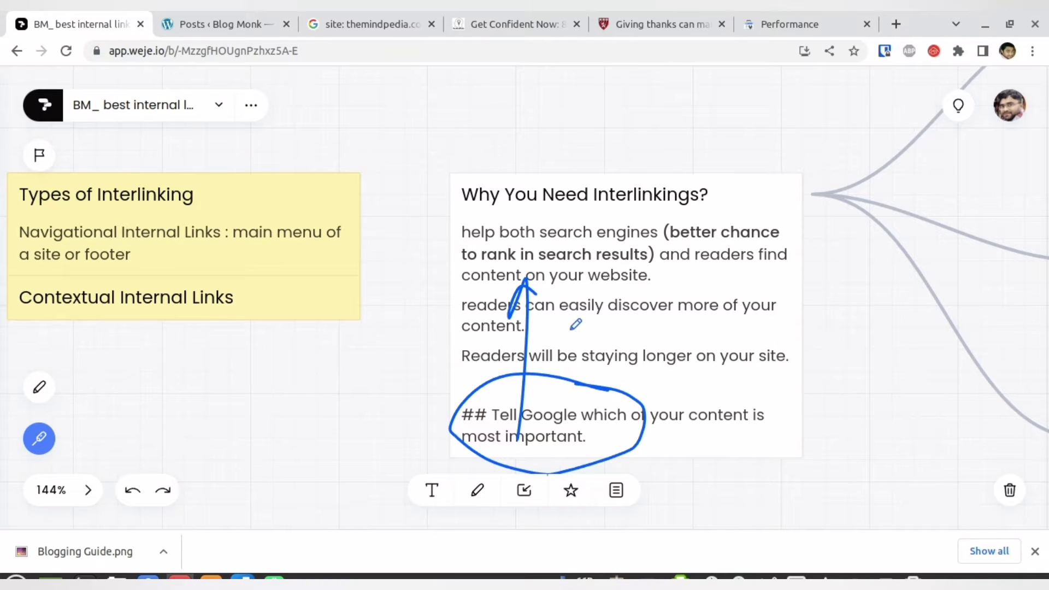
click(40, 438)
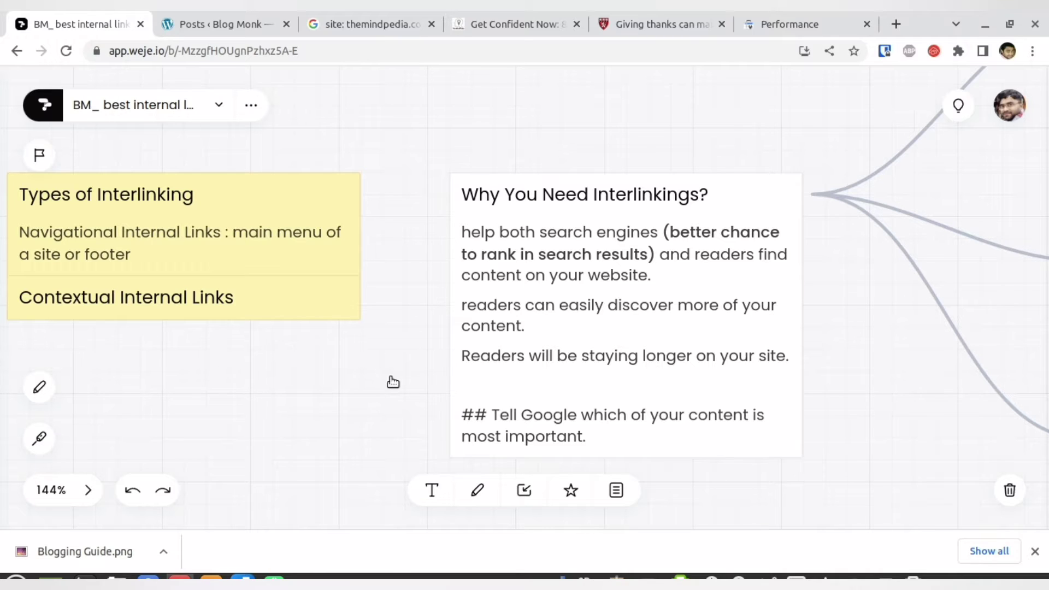
- Bring the three branch cards into view and circle "help search engines find and index the pages on your site" with the disappearing pen
scroll(484, 297, down, 4)
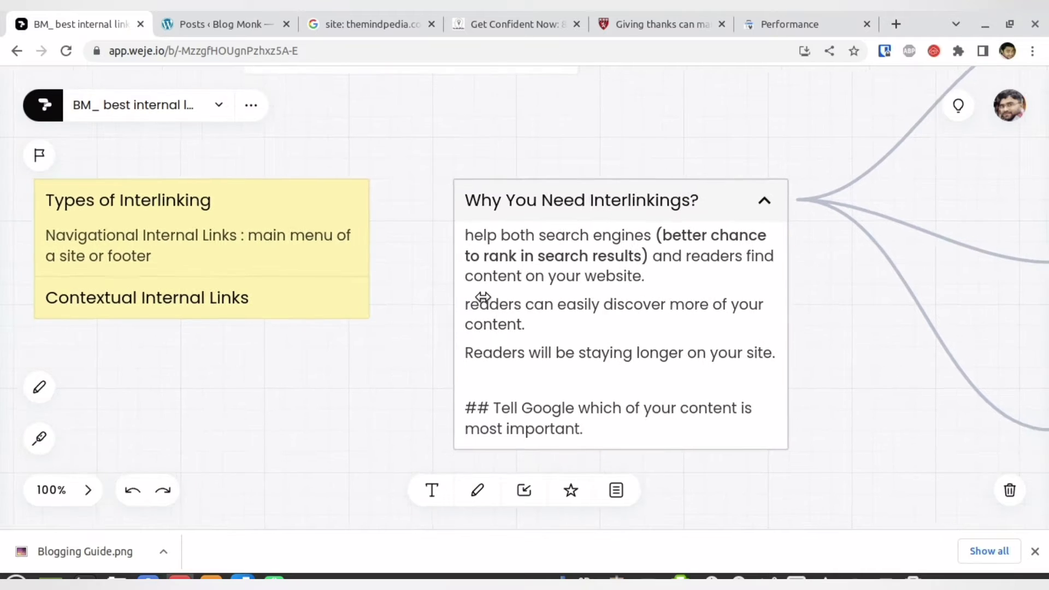
drag(792, 364, 543, 395)
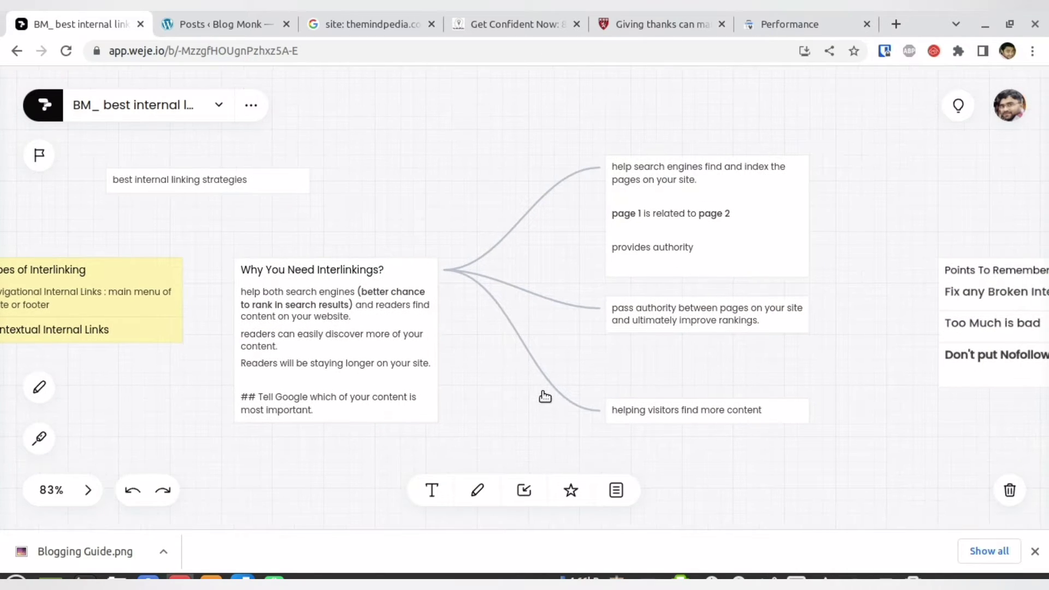
scroll(837, 213, up, 1)
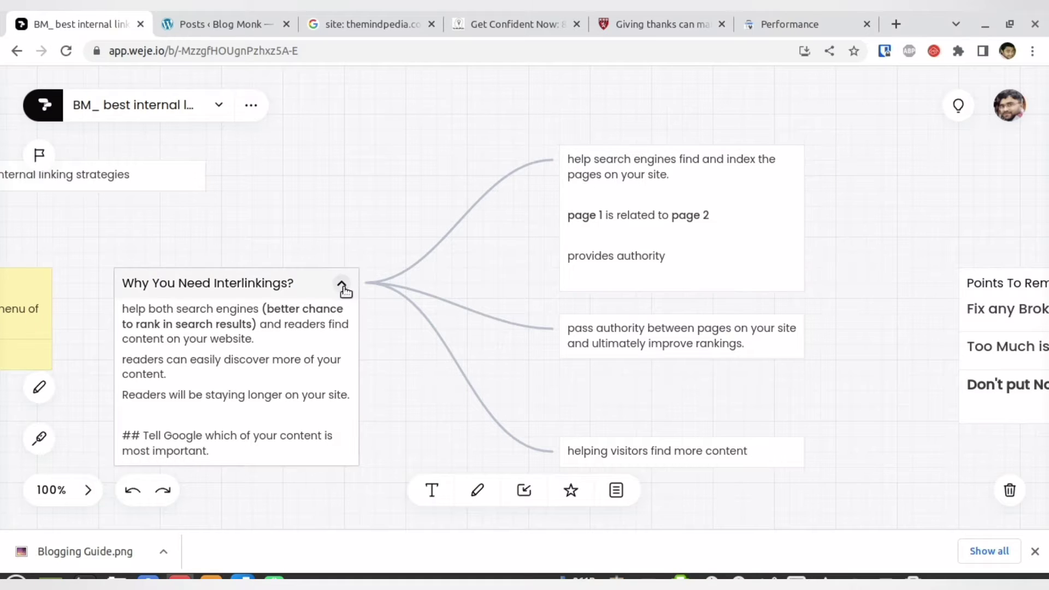
click(38, 438)
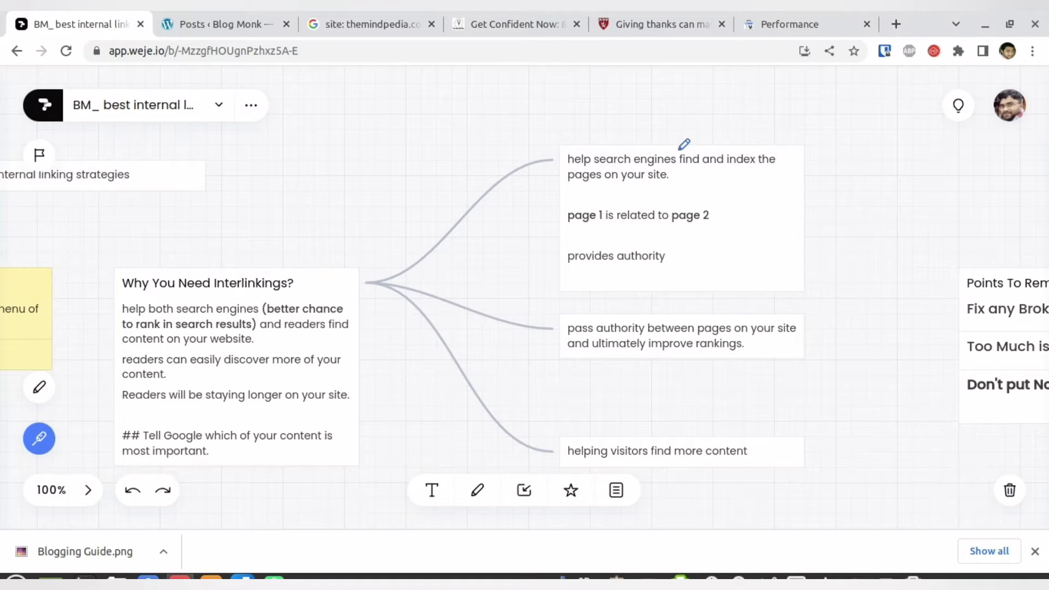
mouse_move(633, 169)
mouse_down()
mouse_move(741, 168)
mouse_move(795, 143)
mouse_move(631, 137)
mouse_move(545, 170)
mouse_move(693, 198)
mouse_move(658, 134)
mouse_up()
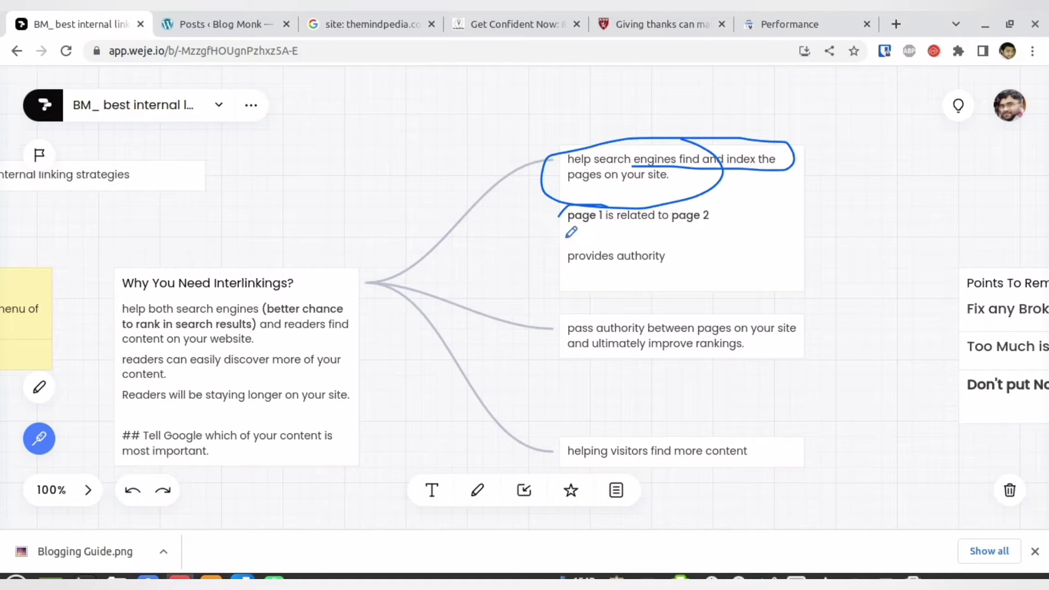
- Circle "page 1", draw arrows from it to "page 2" and beyond, loop the whole group and bracket "provides authority"
mouse_move(576, 208)
mouse_down()
mouse_move(601, 238)
mouse_move(596, 201)
mouse_move(653, 164)
mouse_move(676, 213)
mouse_move(705, 167)
mouse_move(793, 213)
mouse_up()
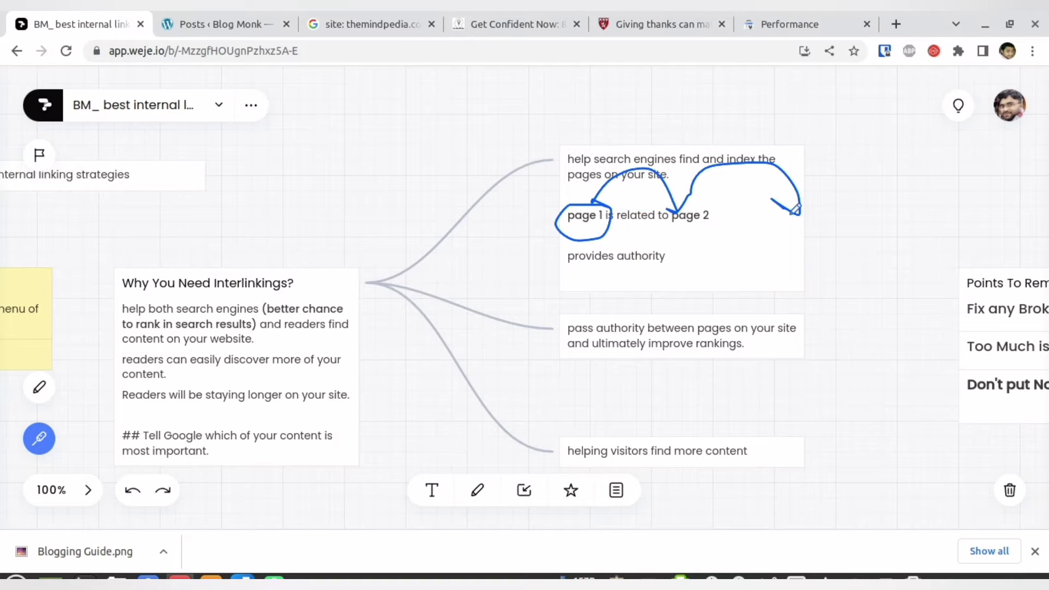
mouse_move(821, 177)
mouse_down()
mouse_move(612, 257)
mouse_move(876, 197)
mouse_up()
mouse_move(865, 141)
mouse_down()
mouse_move(601, 208)
mouse_move(601, 241)
mouse_up()
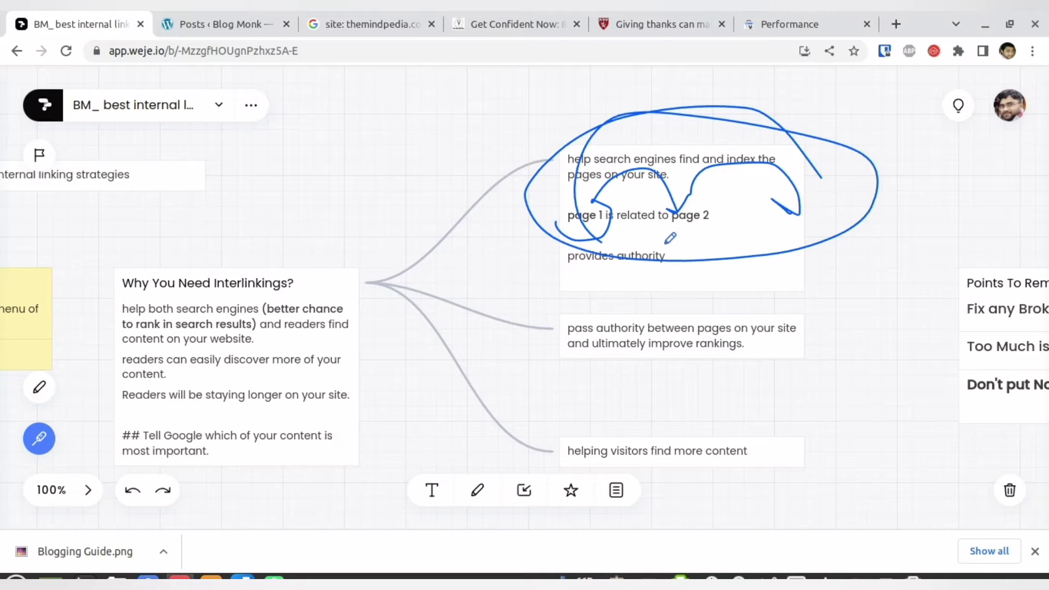
mouse_move(564, 276)
mouse_down()
mouse_move(662, 269)
mouse_move(684, 261)
mouse_move(673, 246)
mouse_up()
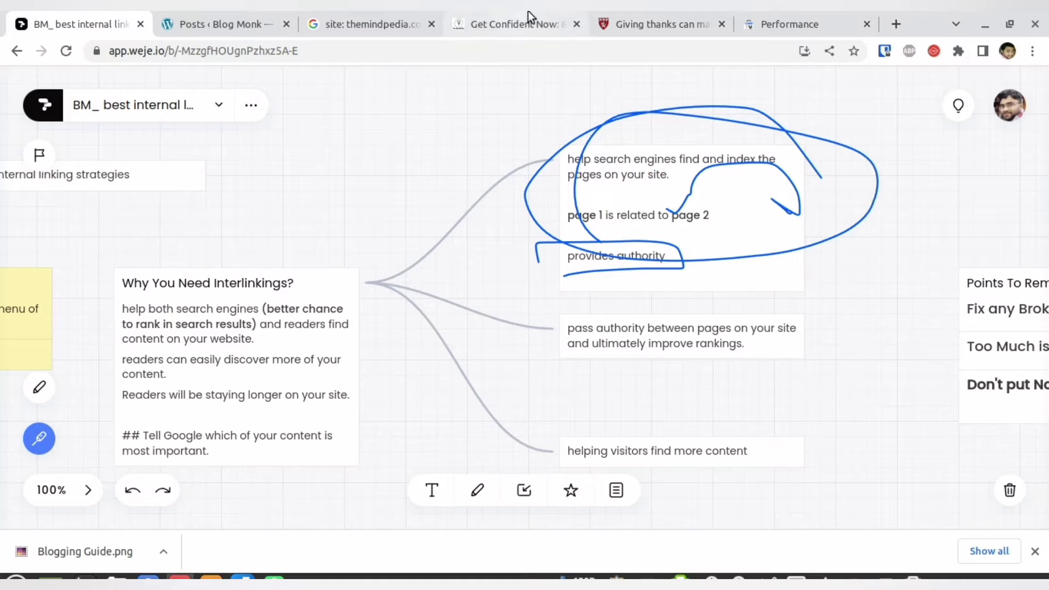
- Examine the self-confidence article down to its Related Posts, and return to the board to underline "provides authority"
click(527, 13)
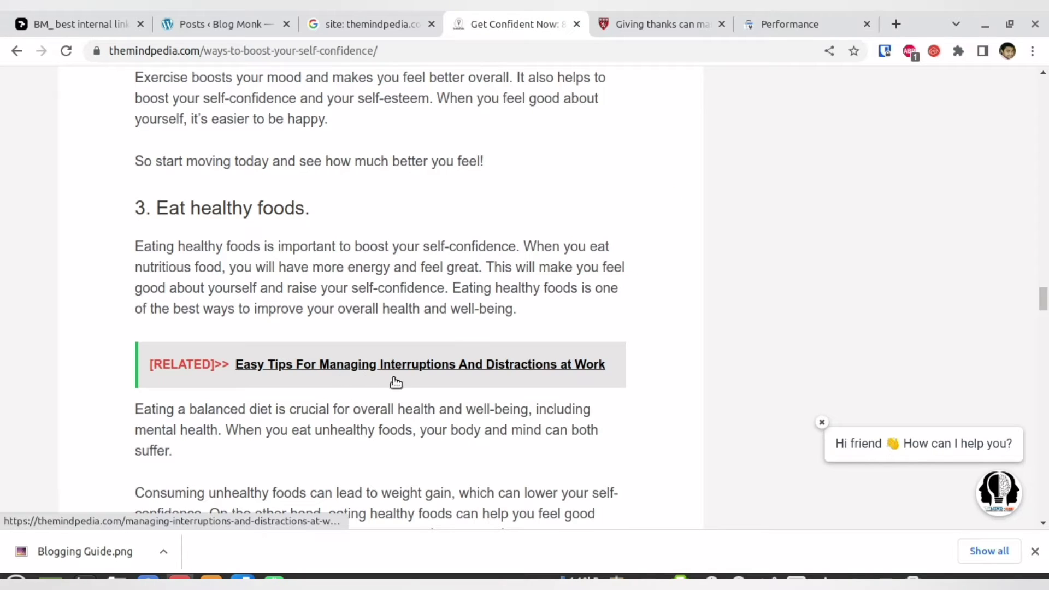
scroll(374, 399, down, 20)
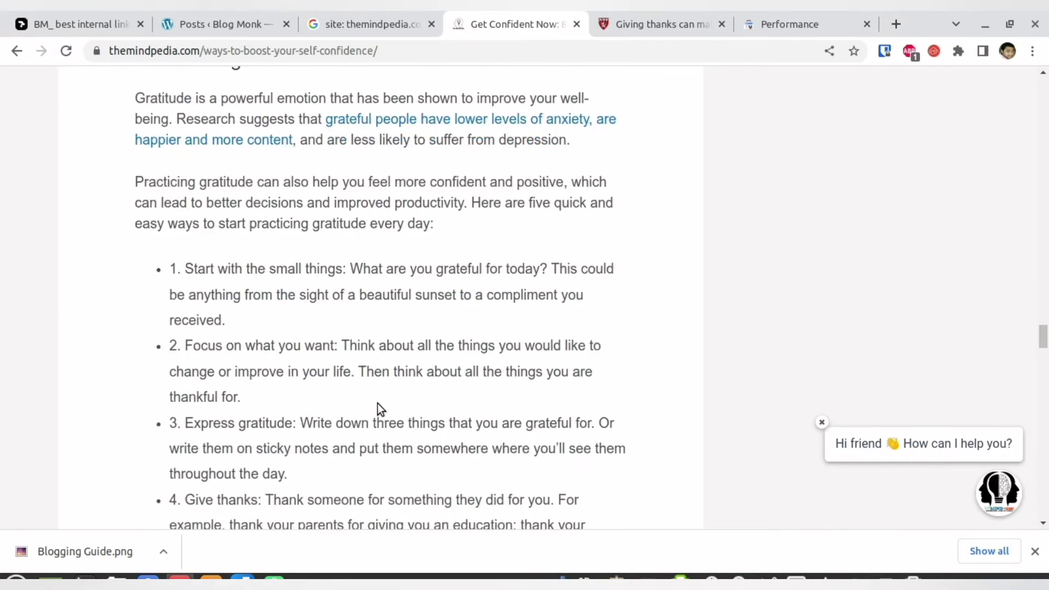
scroll(381, 415, down, 20)
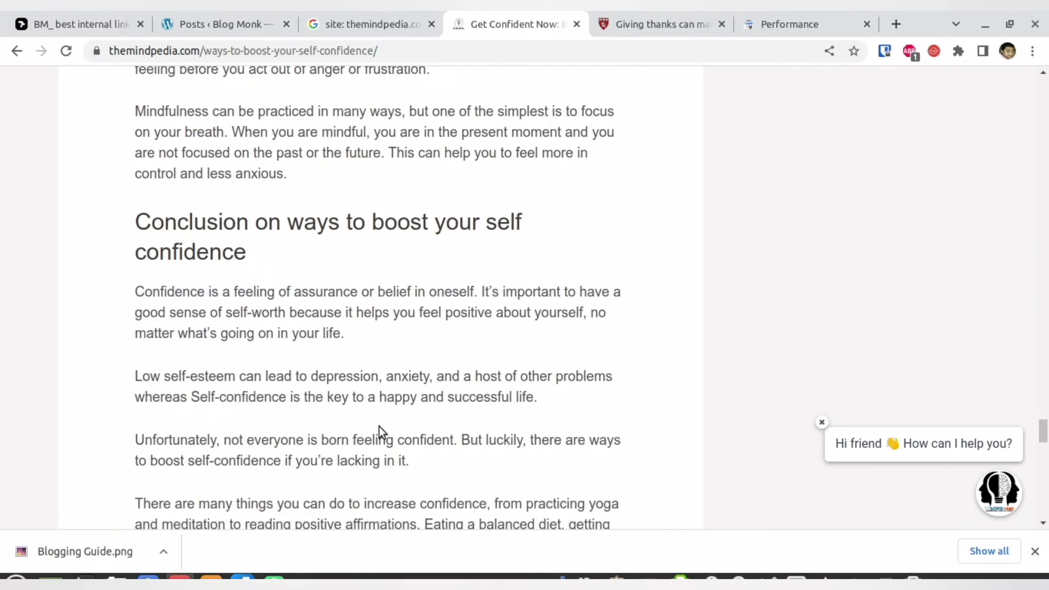
scroll(379, 426, down, 12)
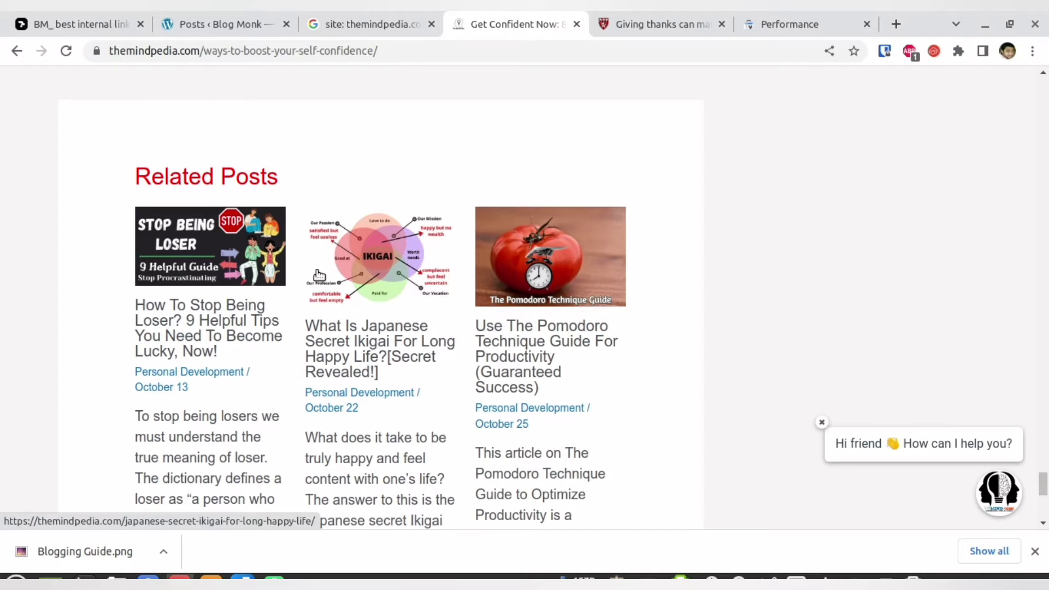
drag(1043, 483, 1043, 71)
click(54, 12)
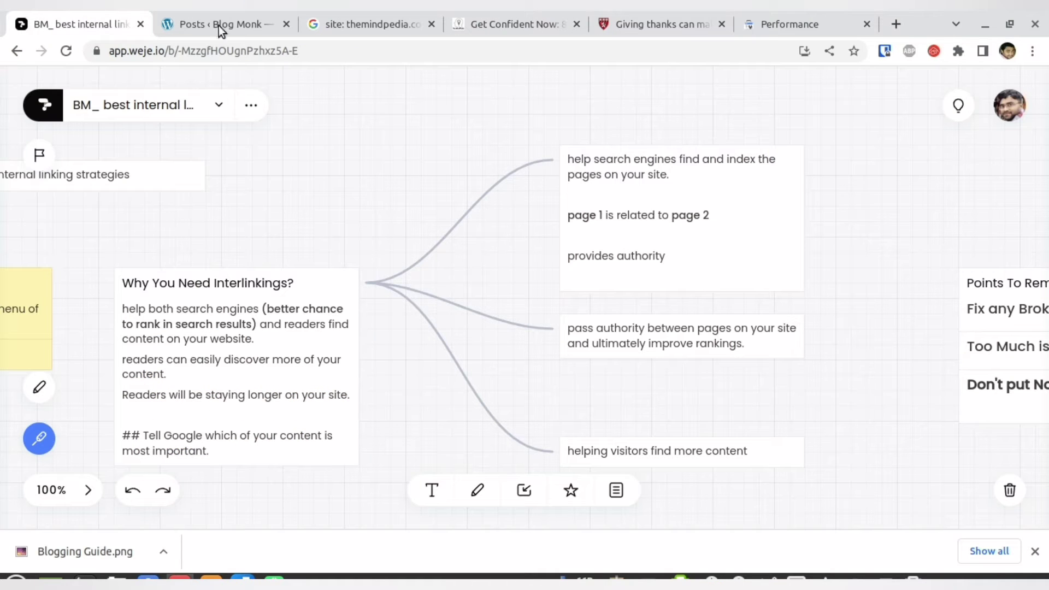
drag(634, 268, 671, 267)
- Examine the self-confidence article's title, introduction and page contents, checking against the board and the Giving thanks article
click(523, 12)
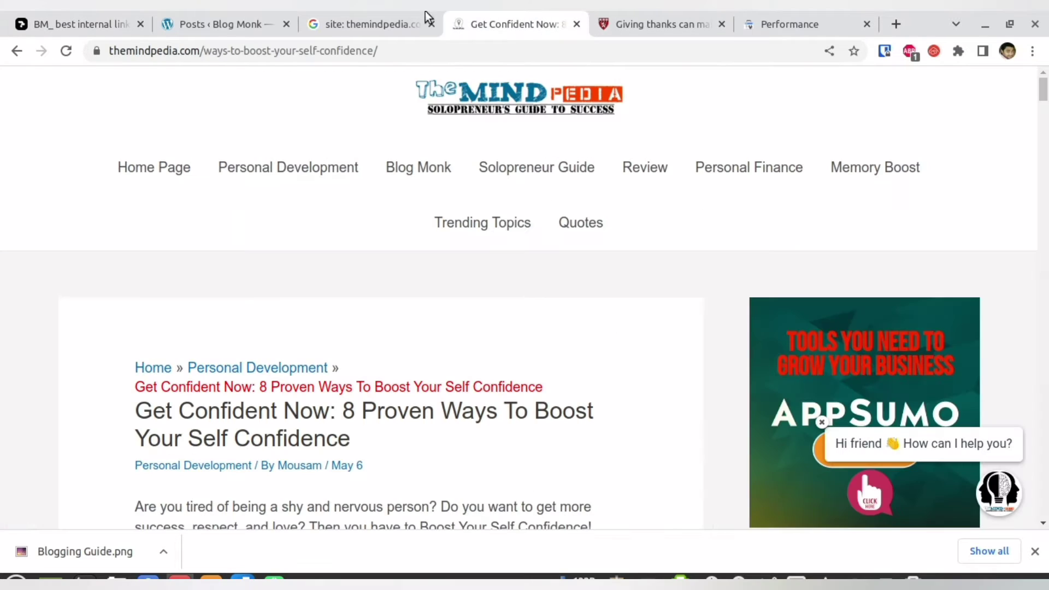
scroll(316, 355, down, 2)
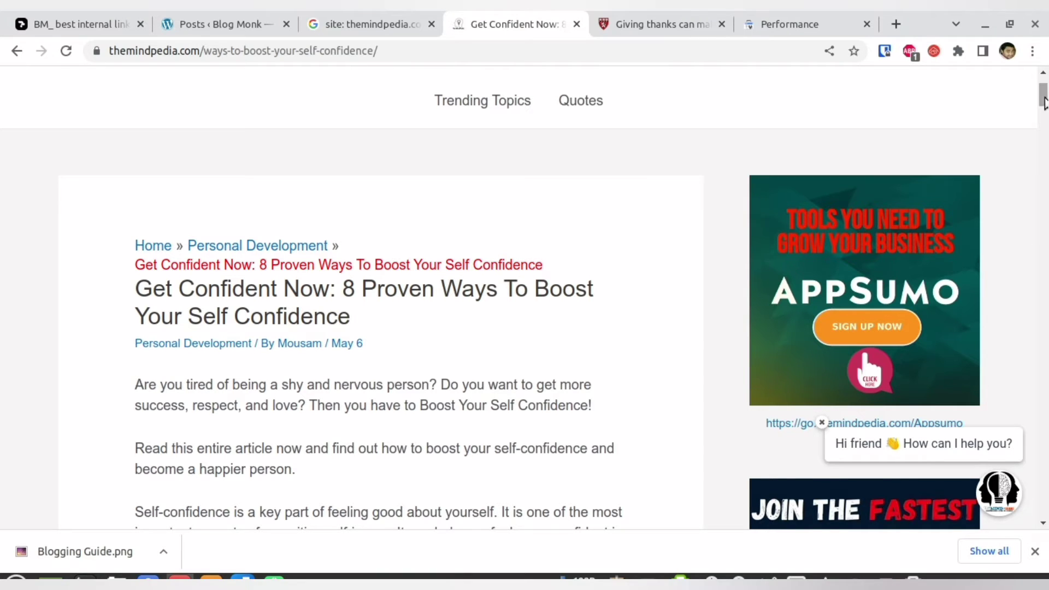
drag(1043, 96, 1043, 136)
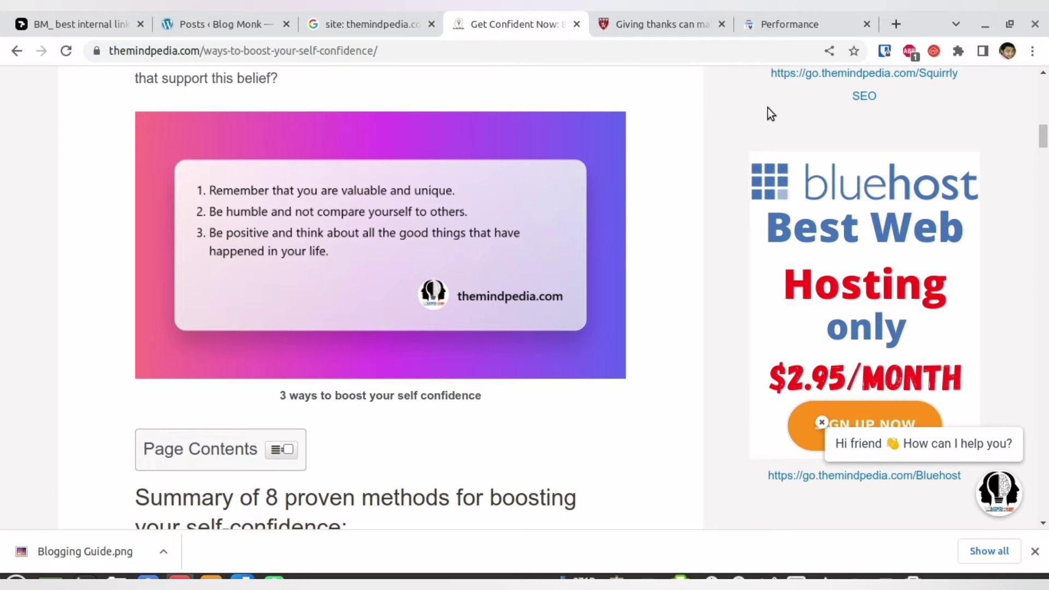
scroll(311, 158, up, 15)
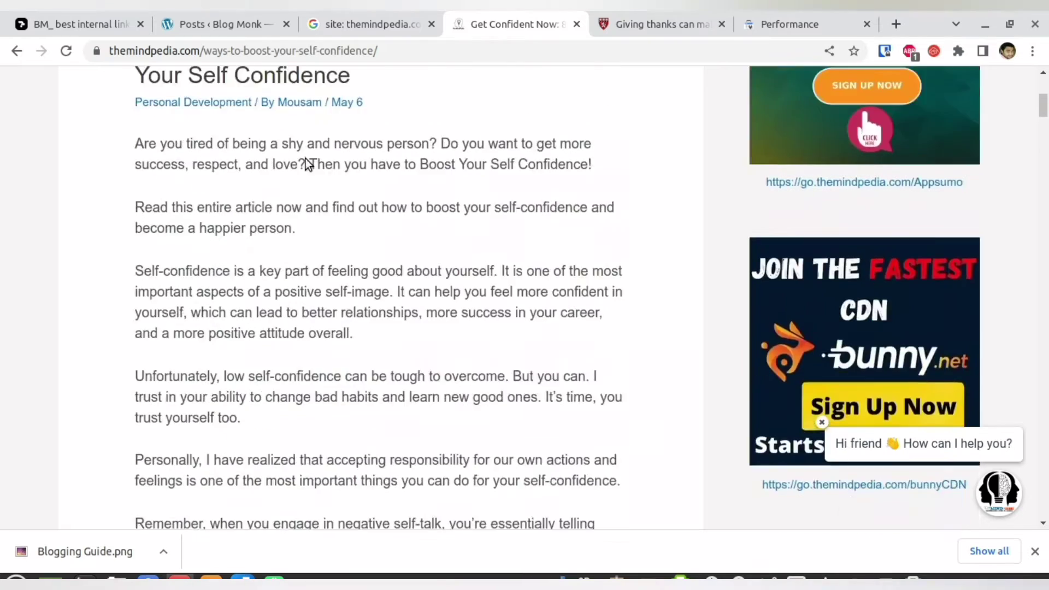
scroll(395, 404, down, 1)
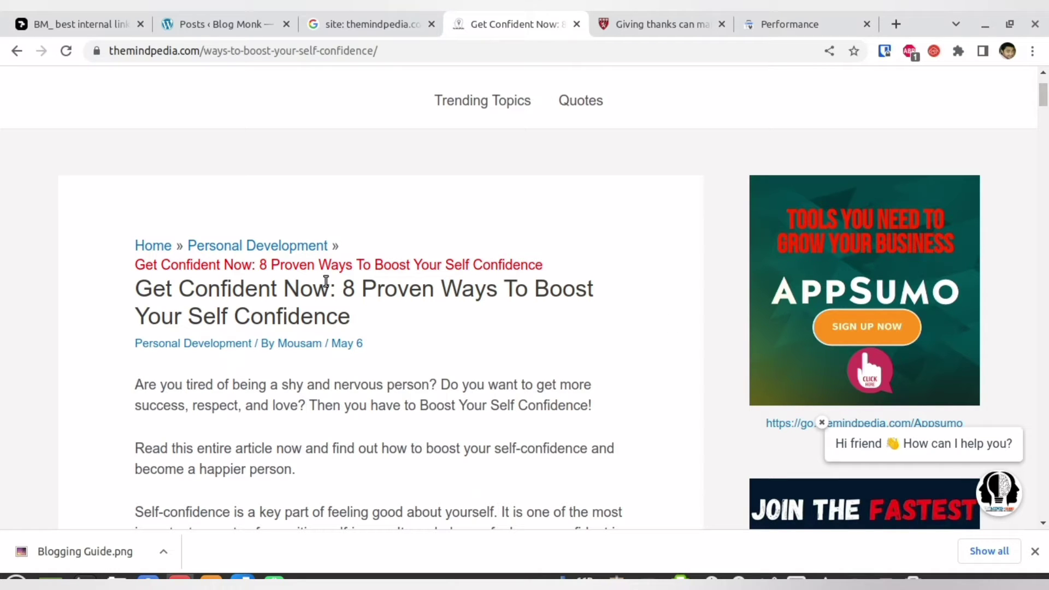
click(124, 13)
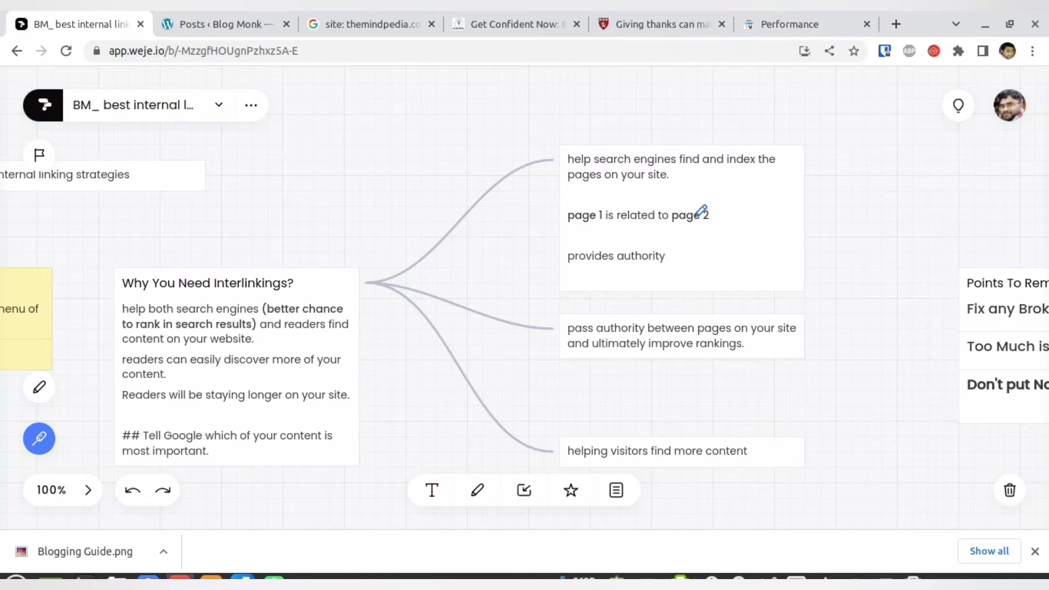
click(706, 16)
click(490, 16)
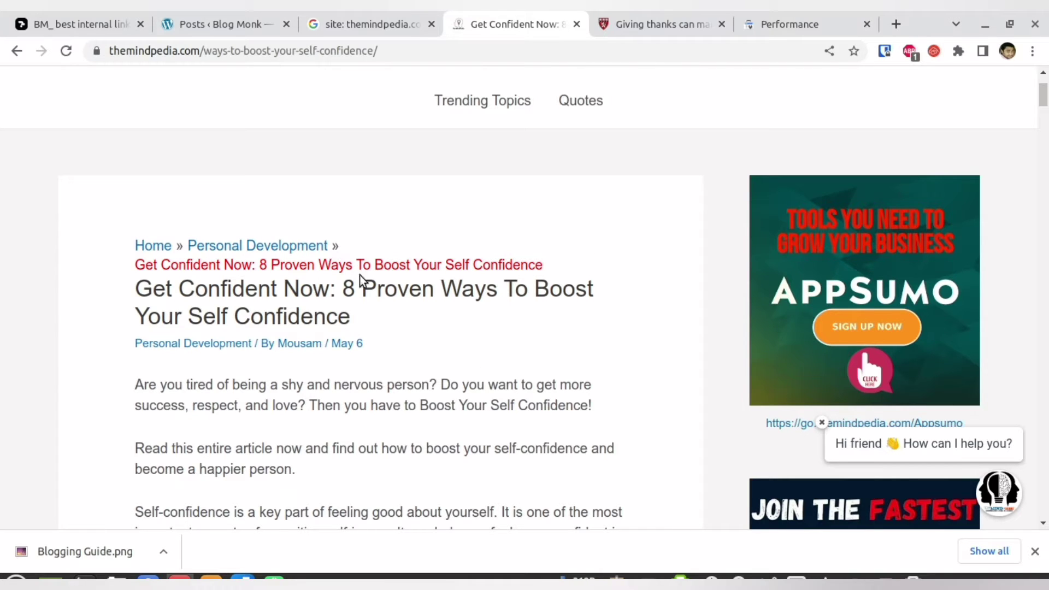
- On the board, annotate the "pass authority between pages" card with an arrow from "authority" to "rankings", an R with an upward arrow, and a loop beside it
click(110, 18)
mouse_move(604, 352)
mouse_down()
mouse_move(620, 376)
mouse_move(597, 355)
mouse_move(669, 314)
mouse_up()
drag(704, 350, 701, 353)
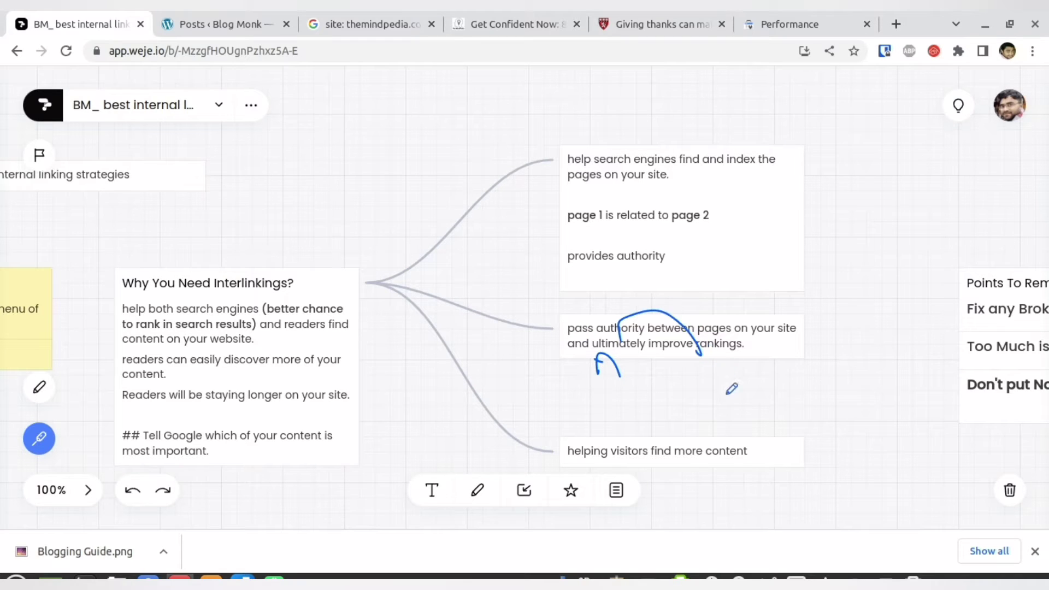
mouse_move(728, 393)
mouse_down()
mouse_move(728, 372)
mouse_move(737, 405)
mouse_move(775, 343)
mouse_move(785, 348)
mouse_up()
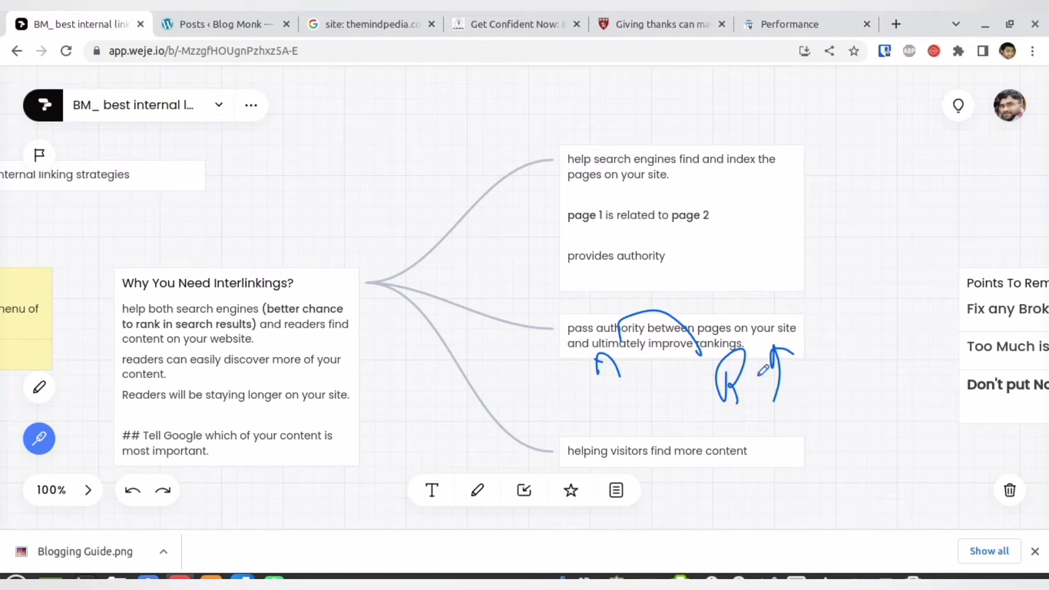
mouse_move(744, 337)
mouse_down()
mouse_move(833, 278)
mouse_move(864, 355)
mouse_move(844, 426)
mouse_move(876, 430)
mouse_up()
mouse_move(888, 391)
mouse_down()
mouse_move(810, 367)
mouse_move(804, 453)
mouse_move(893, 392)
mouse_move(921, 431)
mouse_up()
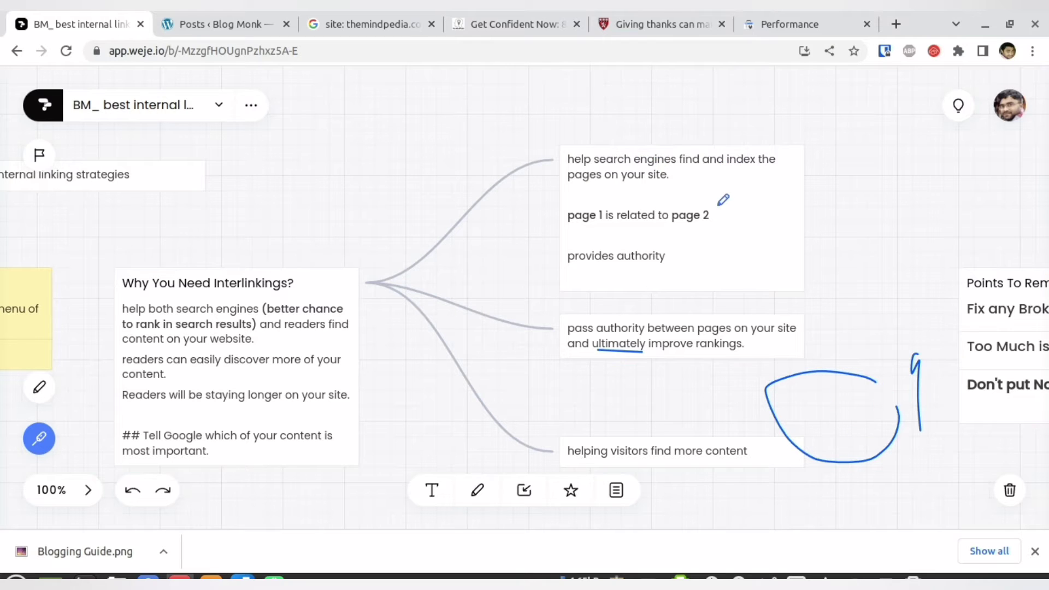
- Circle the search-engine indexing point, "helping visitors find more content" with an upward arrow, and "provides authority"
mouse_move(803, 167)
mouse_down()
mouse_move(564, 143)
mouse_move(783, 195)
mouse_move(719, 129)
mouse_up()
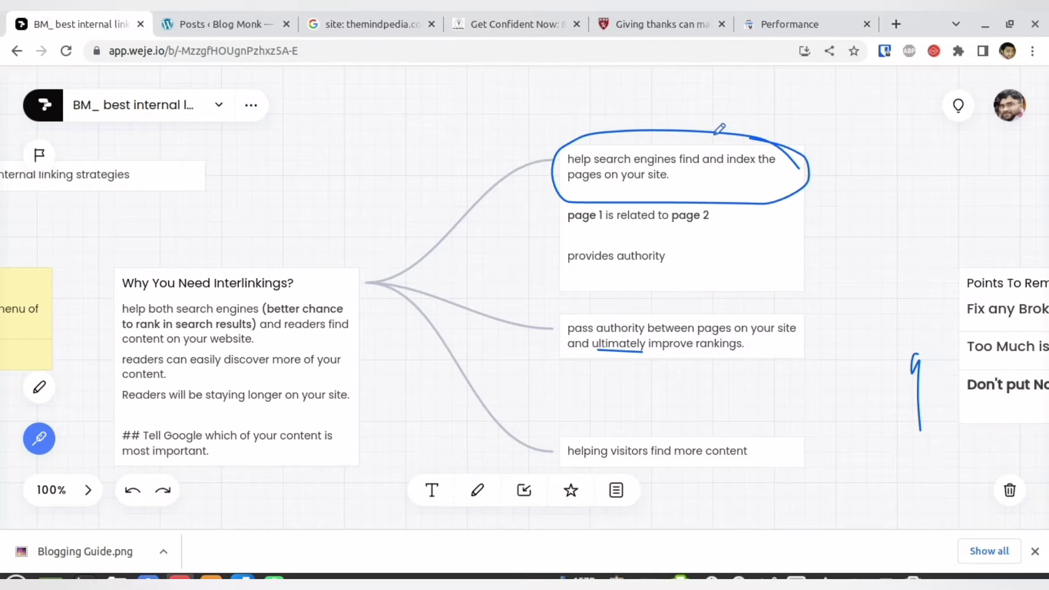
mouse_move(732, 418)
mouse_down()
mouse_move(497, 433)
mouse_move(763, 445)
mouse_move(686, 402)
mouse_up()
drag(680, 443, 668, 384)
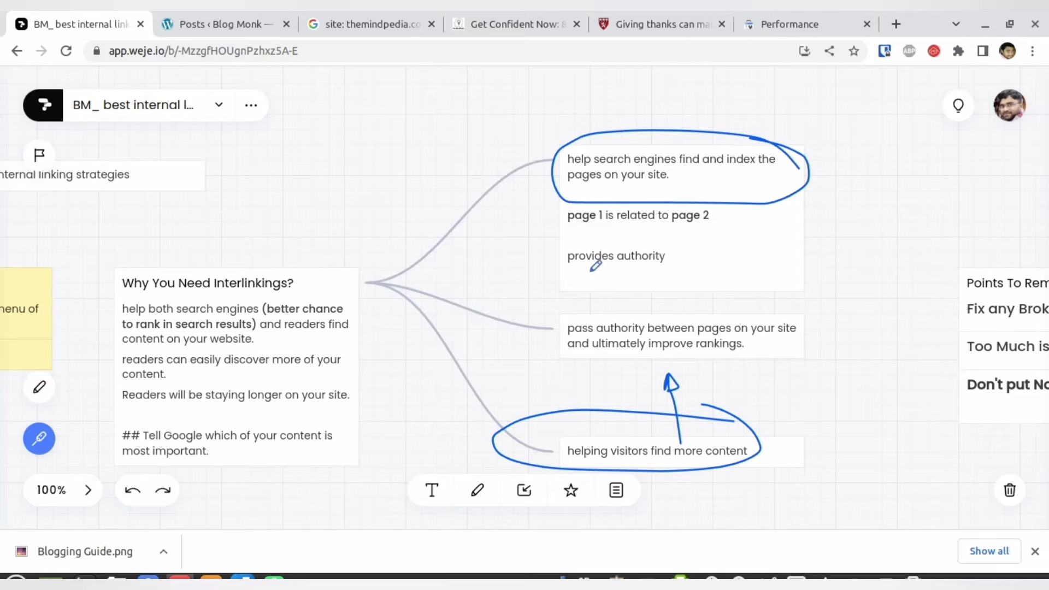
mouse_move(634, 273)
mouse_down()
mouse_move(675, 232)
mouse_move(565, 246)
mouse_move(560, 273)
mouse_up()
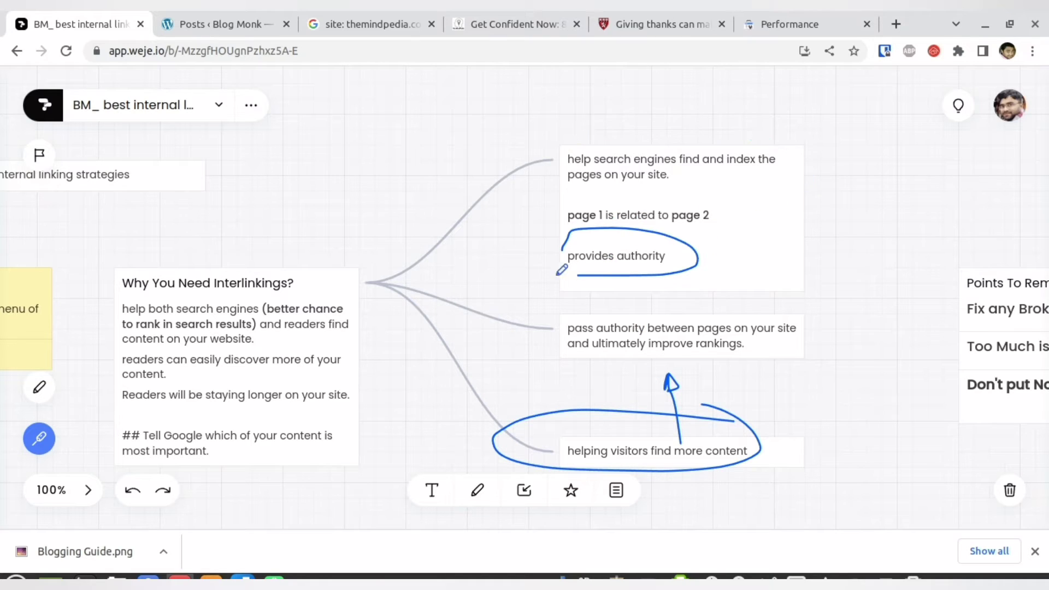
- Turn off the disappearing pen and bring the "Points To Remember" card into view
click(39, 439)
scroll(445, 399, right, 10)
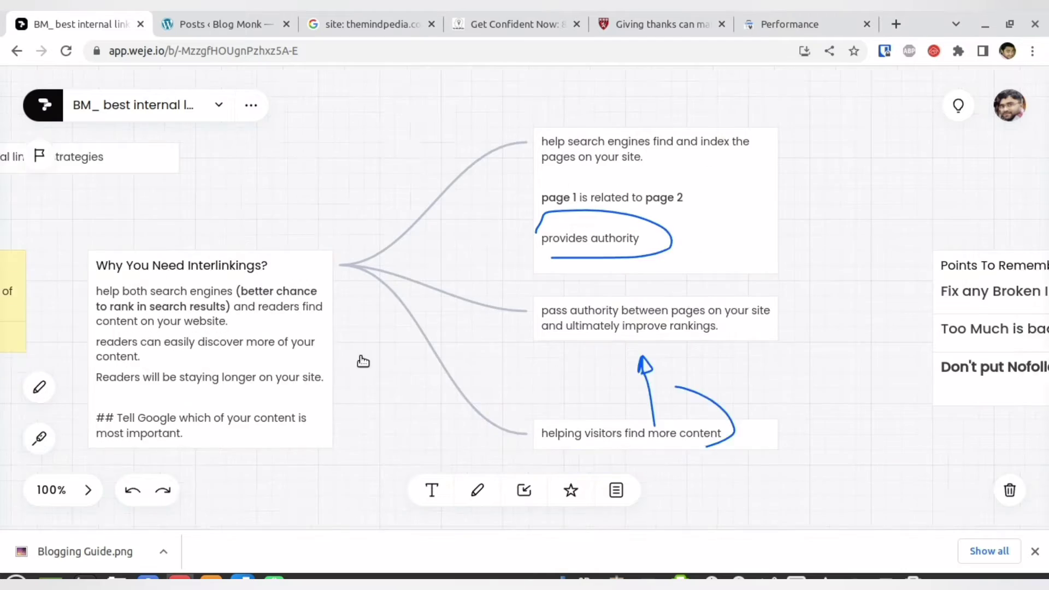
scroll(538, 335, right, 2)
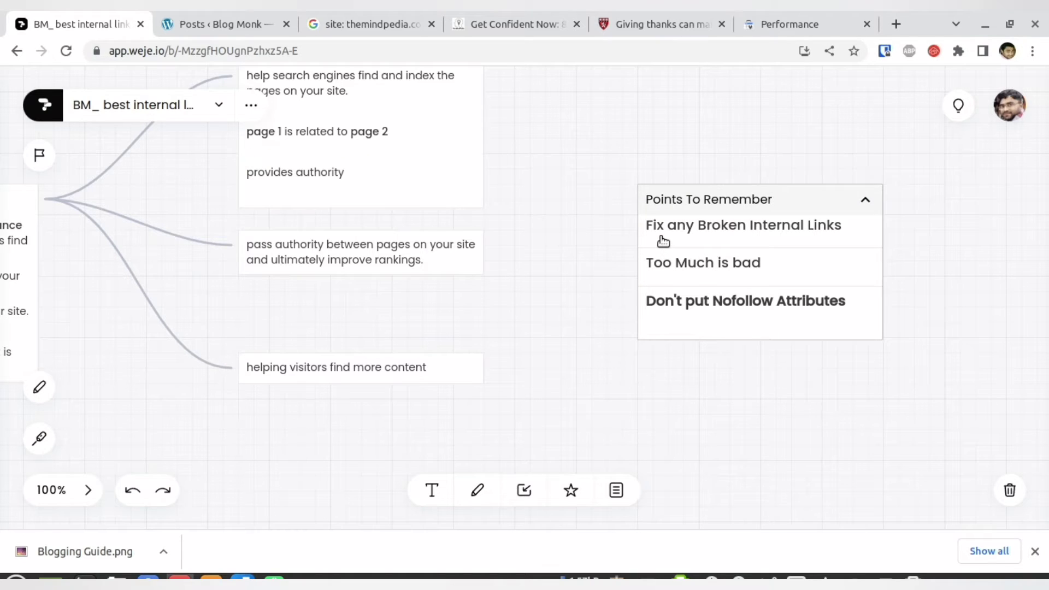
- From the self-confidence article, open the related link "Easy Tips For Managing Interruptions And Distractions at Work" and highlight the end of its URL
click(483, 21)
scroll(514, 367, down, 12)
scroll(516, 381, down, 10)
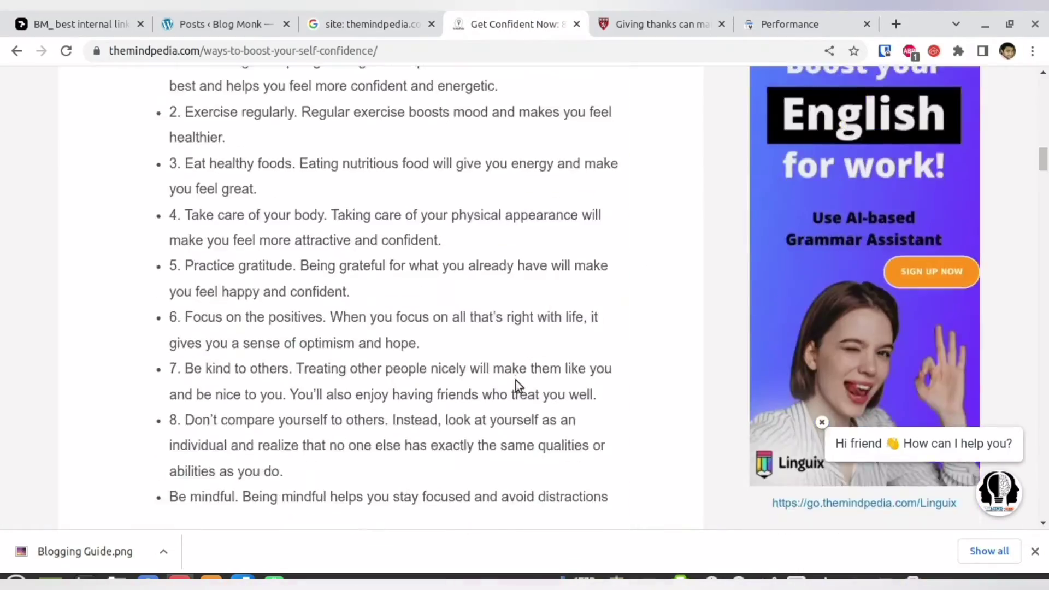
drag(1042, 167, 1043, 335)
scroll(788, 358, down, 12)
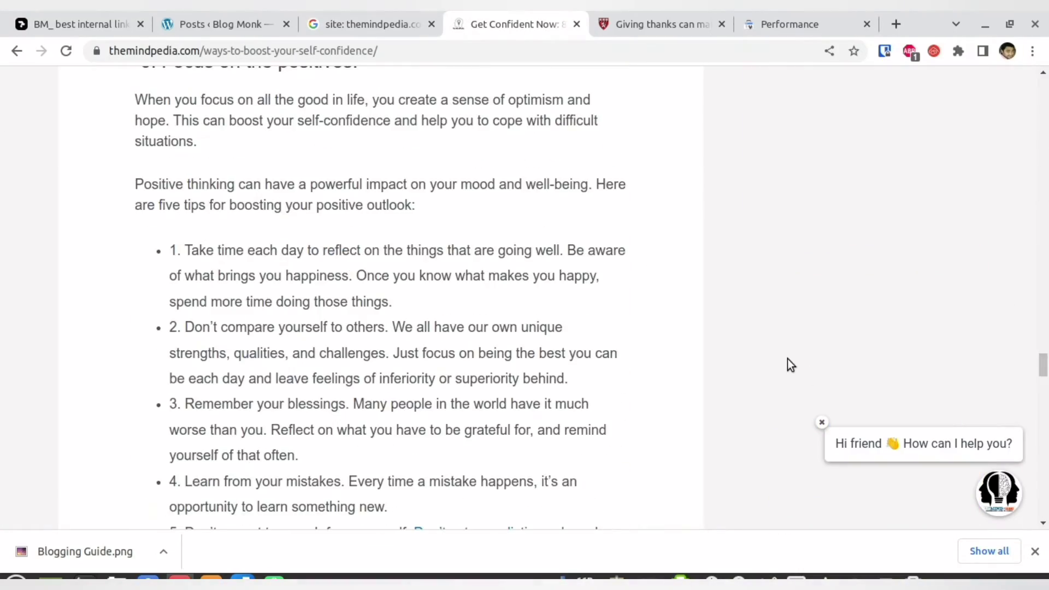
scroll(376, 247, up, 15)
scroll(393, 295, up, 10)
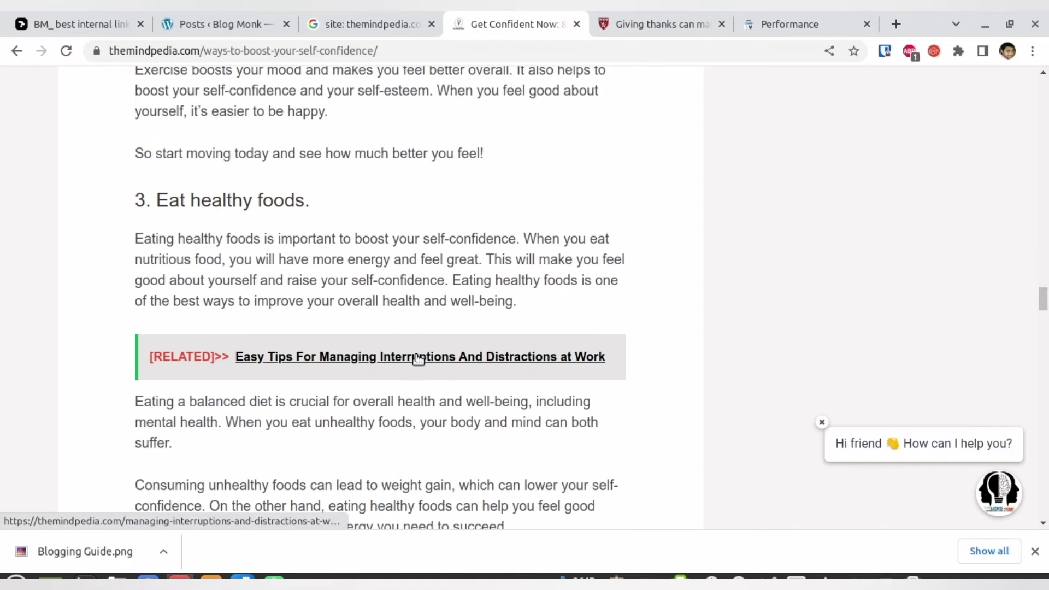
click(399, 358)
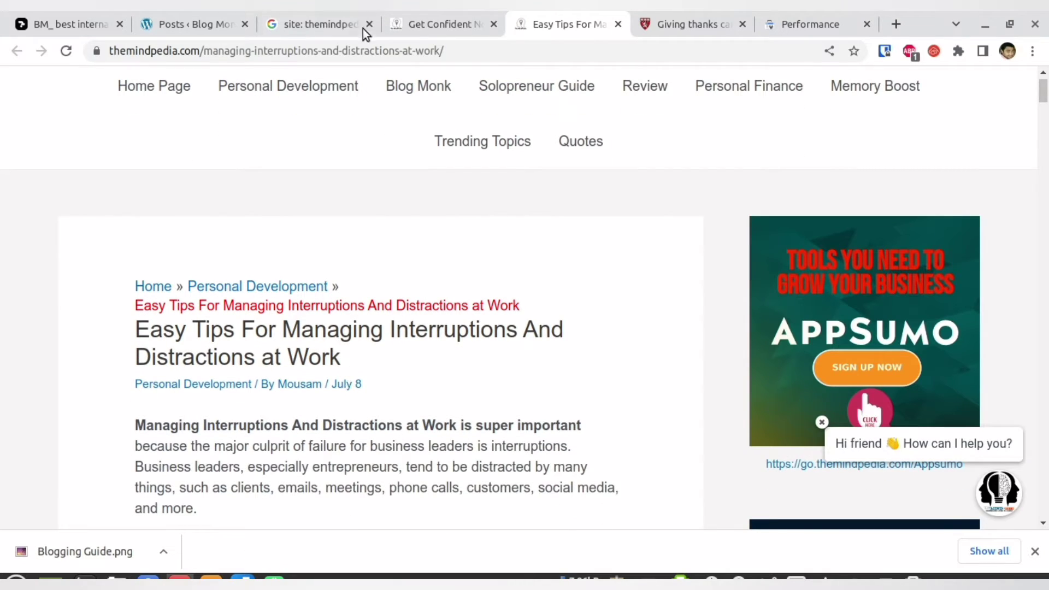
drag(389, 50, 445, 54)
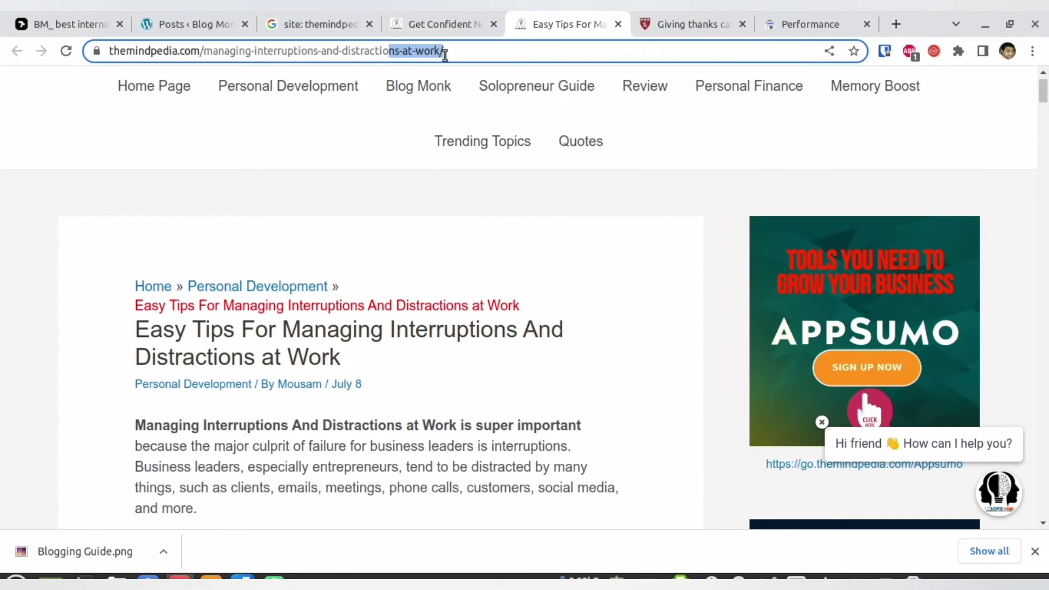
click(459, 19)
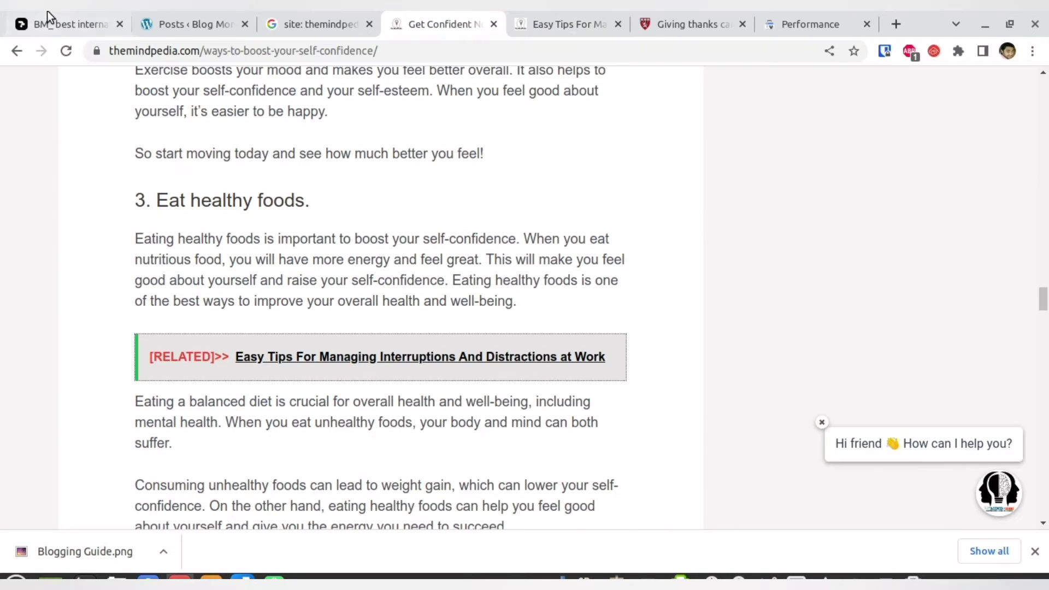
- On the board, use the disappearing pen to underline and circle "Fix any Broken Internal Links" and handwrite an underlined "url" above the card
click(45, 12)
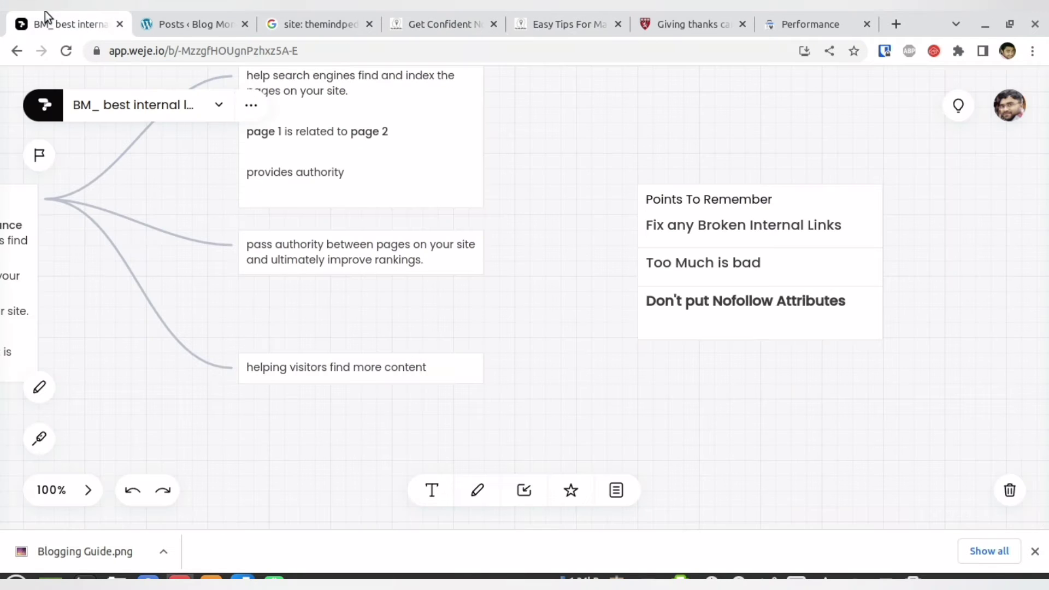
click(38, 437)
drag(718, 241, 802, 241)
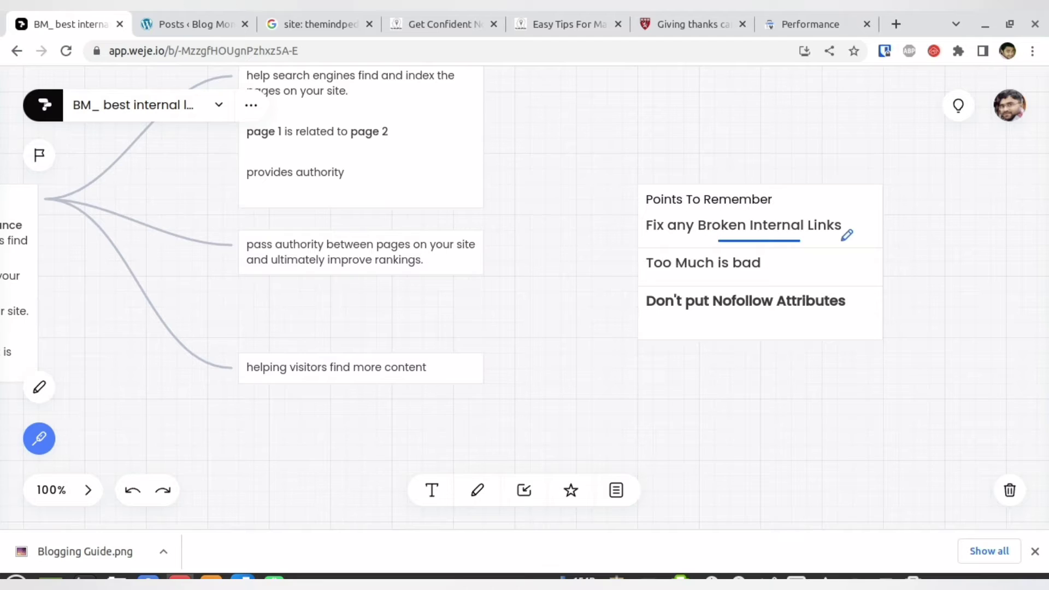
mouse_move(884, 228)
mouse_down()
mouse_move(741, 180)
mouse_move(798, 235)
mouse_move(808, 188)
mouse_move(759, 194)
mouse_up()
mouse_move(588, 127)
mouse_down()
mouse_move(623, 162)
mouse_move(648, 123)
mouse_move(660, 130)
mouse_up()
drag(667, 84, 660, 152)
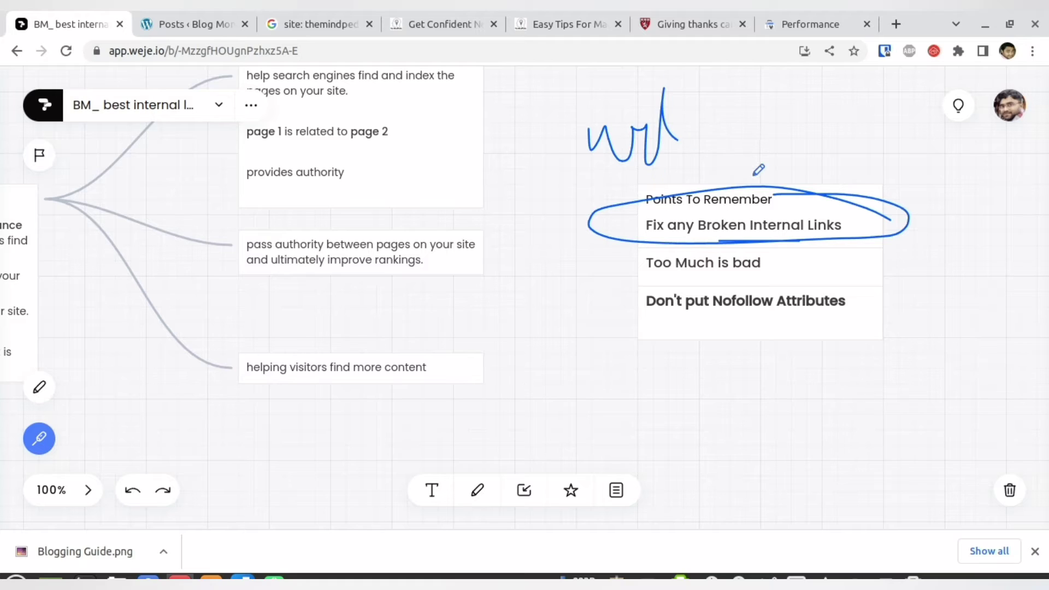
drag(523, 185, 676, 179)
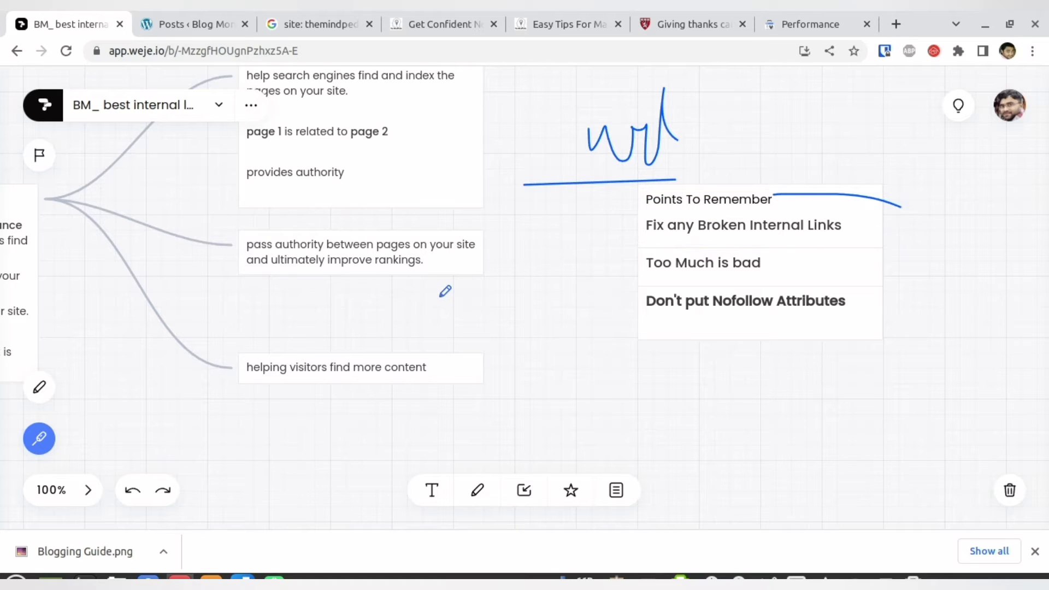
- Sketch an A with an arrow to a circled C beside the card, and circle "Too Much is bad"
mouse_move(434, 335)
mouse_down()
mouse_move(442, 292)
mouse_move(463, 332)
mouse_move(459, 317)
mouse_up()
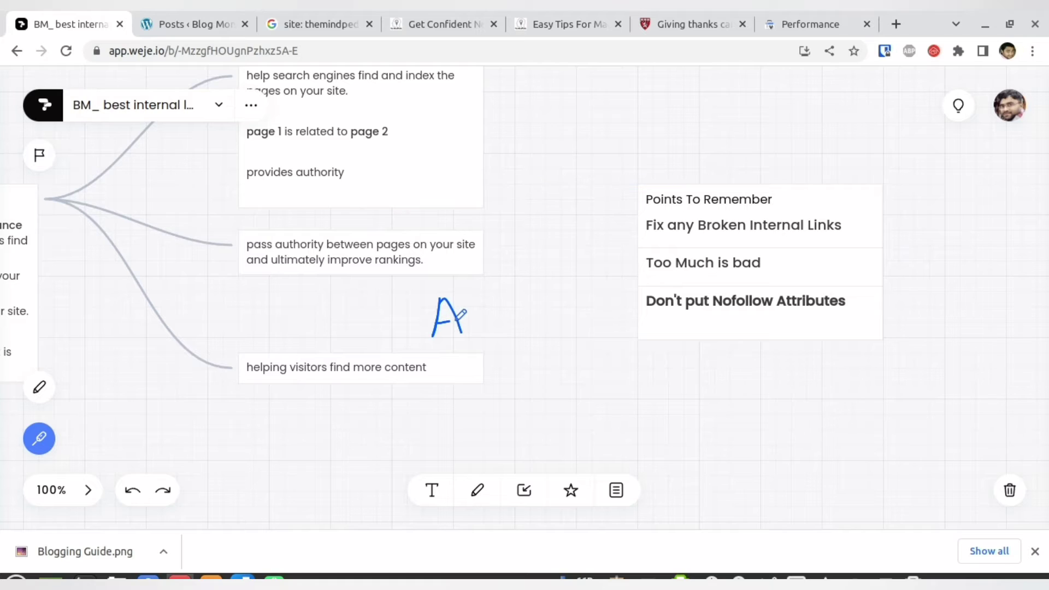
mouse_move(557, 292)
mouse_down()
mouse_move(520, 293)
mouse_move(545, 327)
mouse_up()
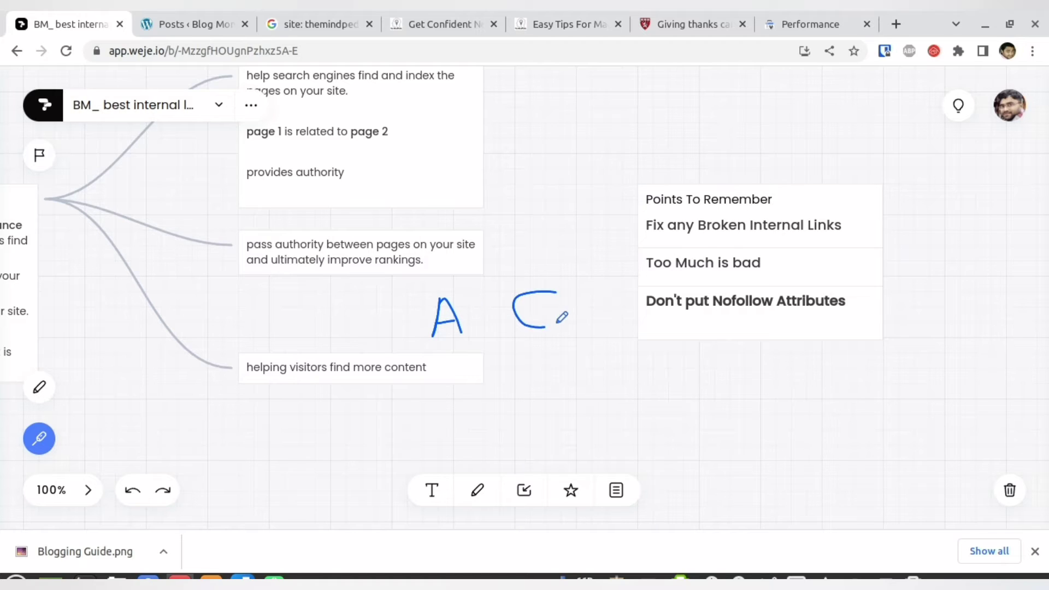
mouse_move(575, 278)
mouse_down()
mouse_move(499, 301)
mouse_move(578, 296)
mouse_up()
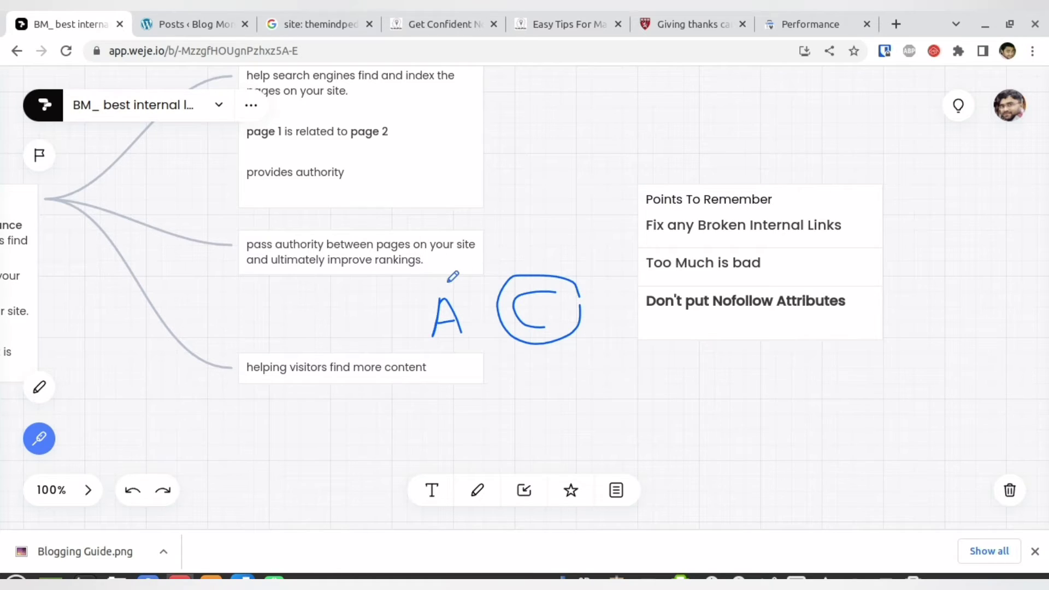
drag(445, 283, 566, 268)
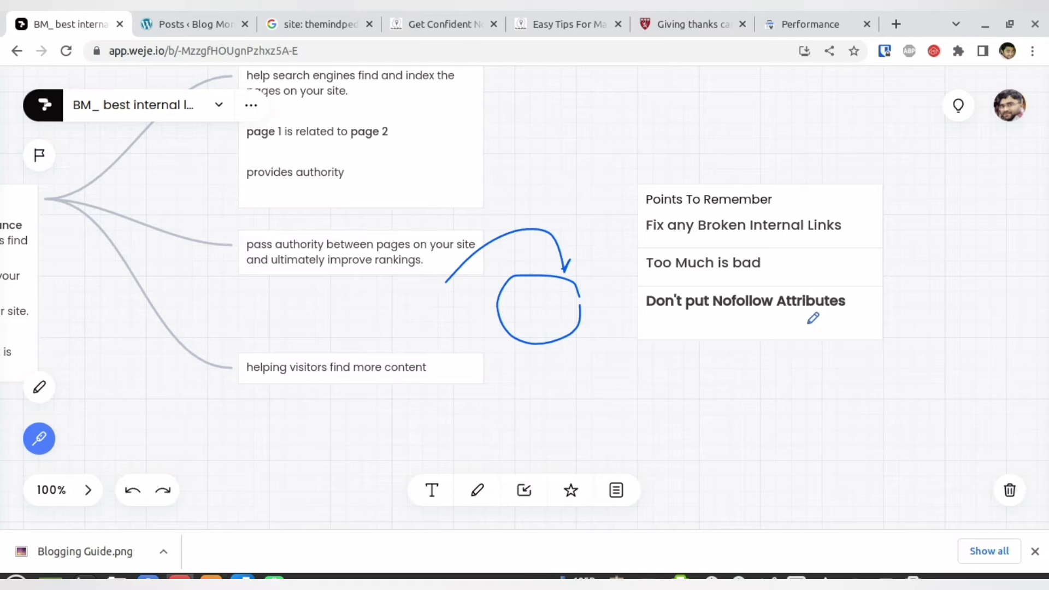
mouse_move(656, 276)
mouse_down()
mouse_move(787, 268)
mouse_move(759, 230)
mouse_move(656, 279)
mouse_move(712, 277)
mouse_up()
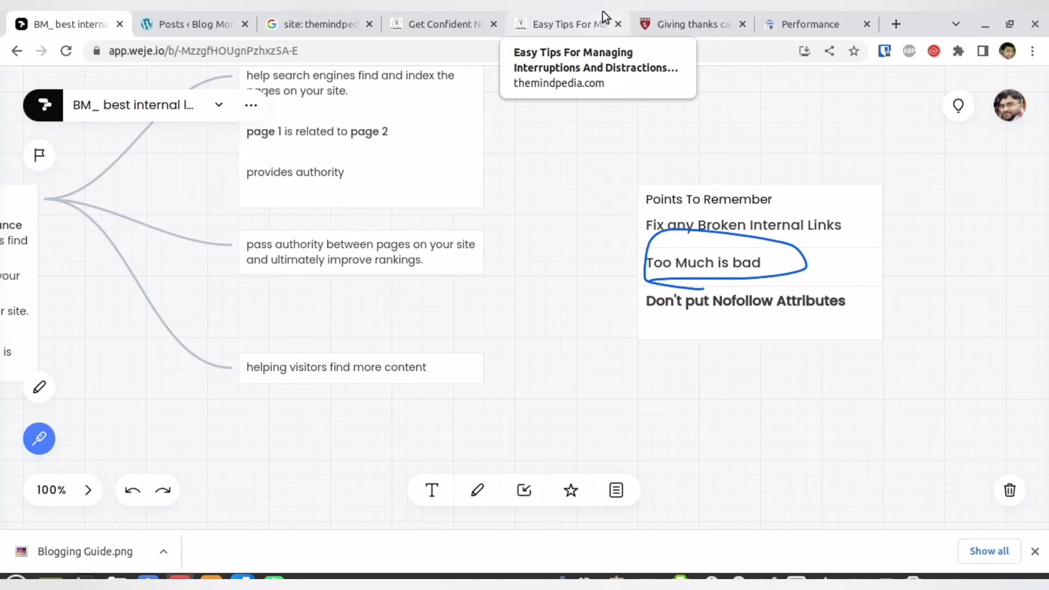
- Examine the interruptions article from its title down to the related link to the self-confidence article, checking how often internal links appear
click(603, 11)
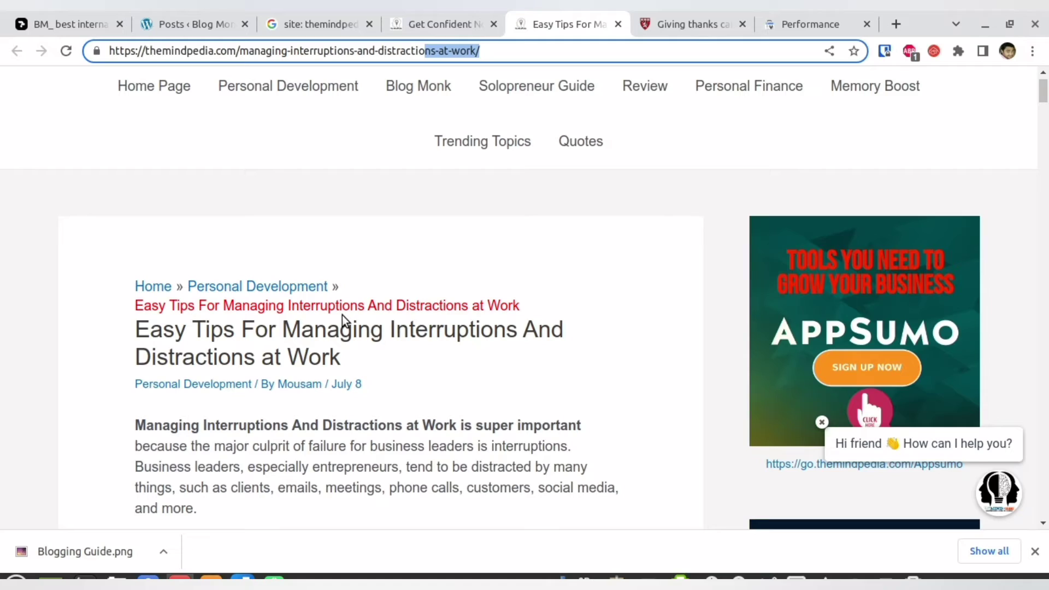
scroll(343, 315, down, 15)
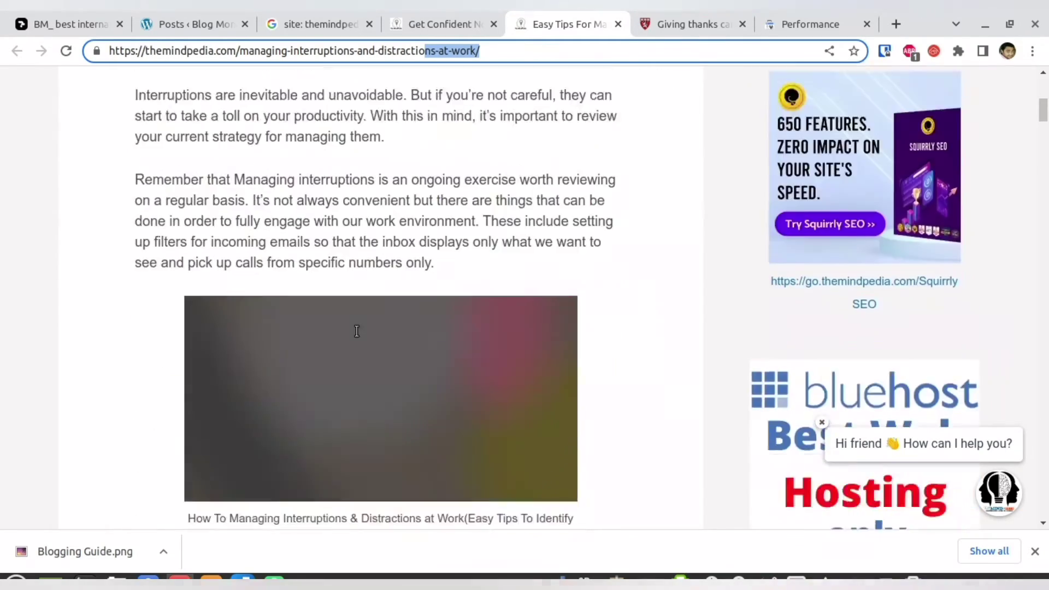
scroll(356, 332, down, 20)
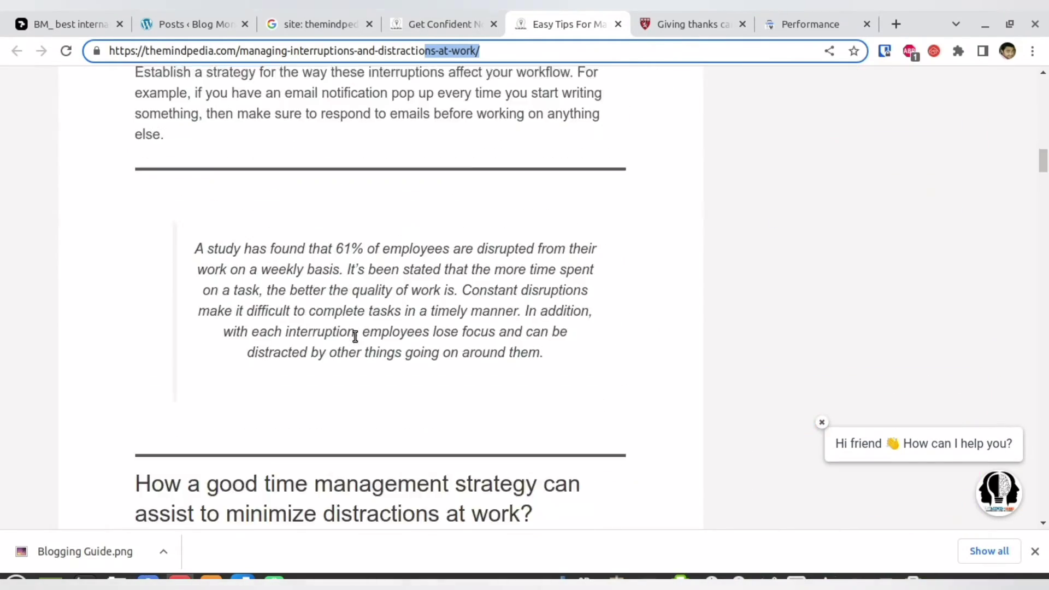
scroll(355, 336, down, 20)
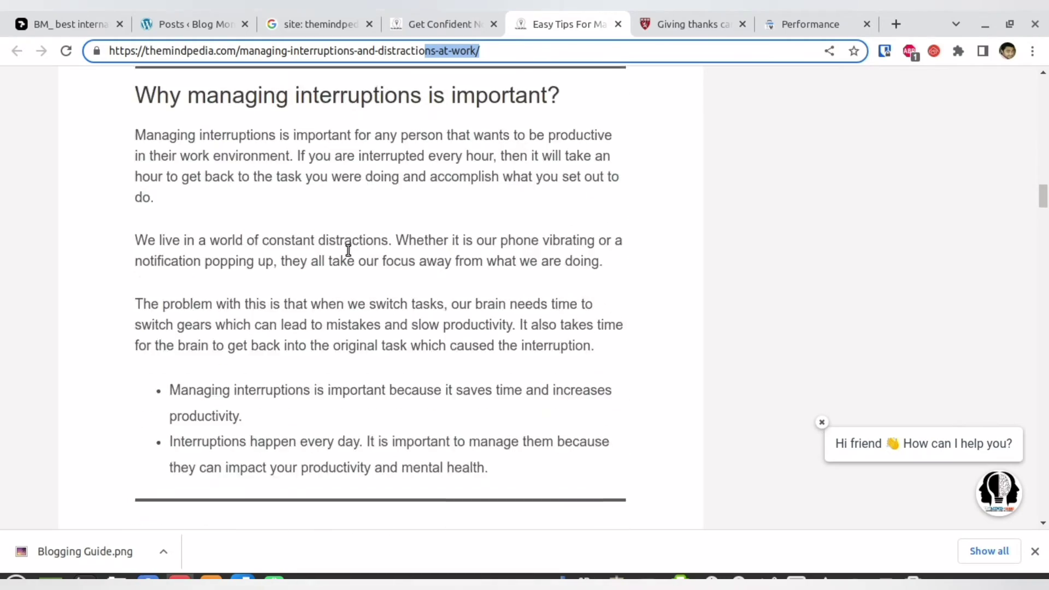
scroll(349, 253, down, 20)
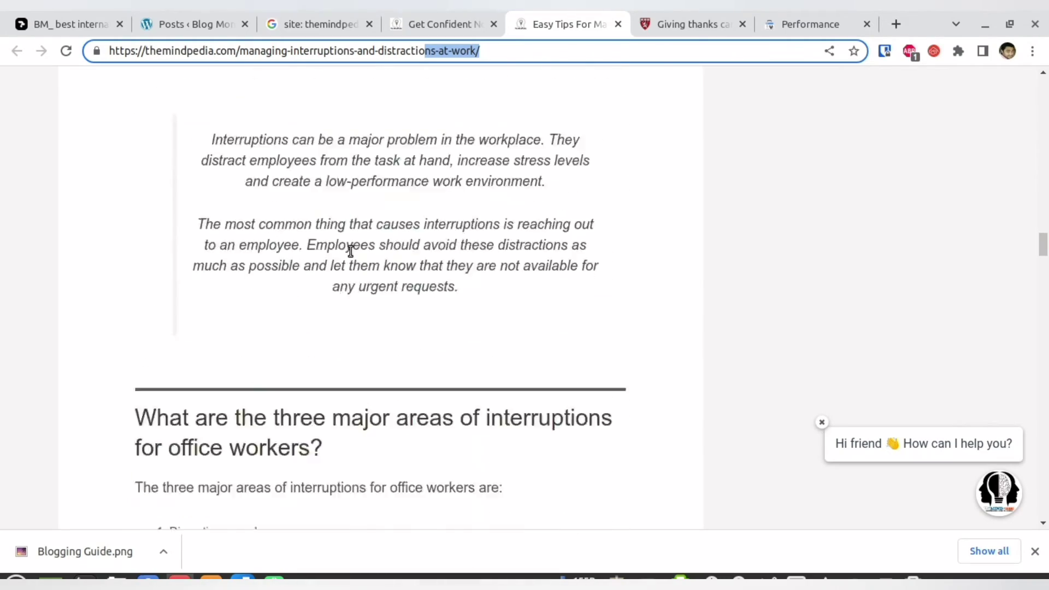
scroll(350, 251, down, 20)
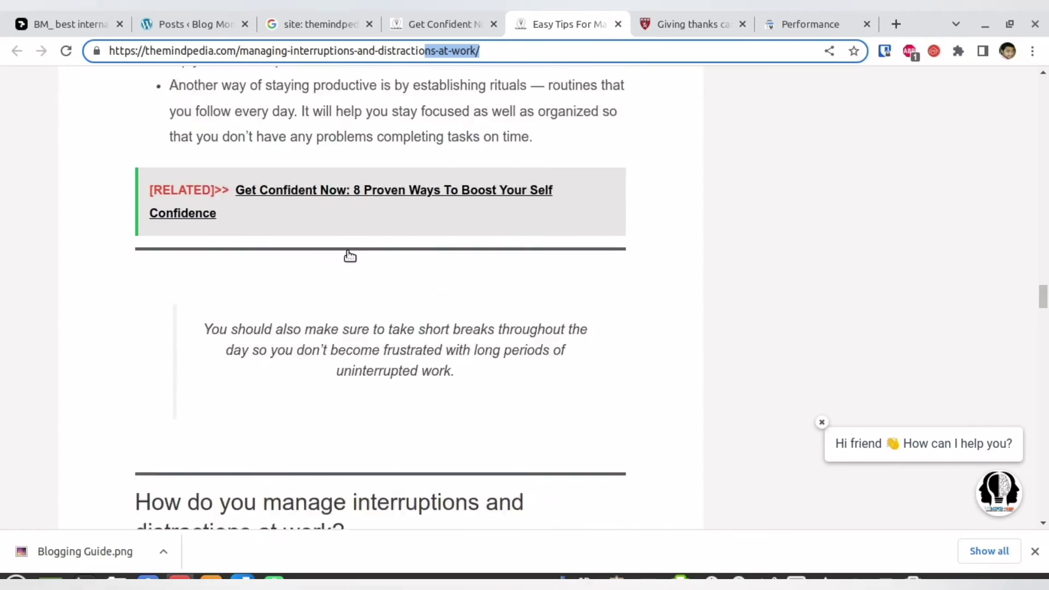
scroll(345, 254, down, 5)
scroll(346, 254, up, 10)
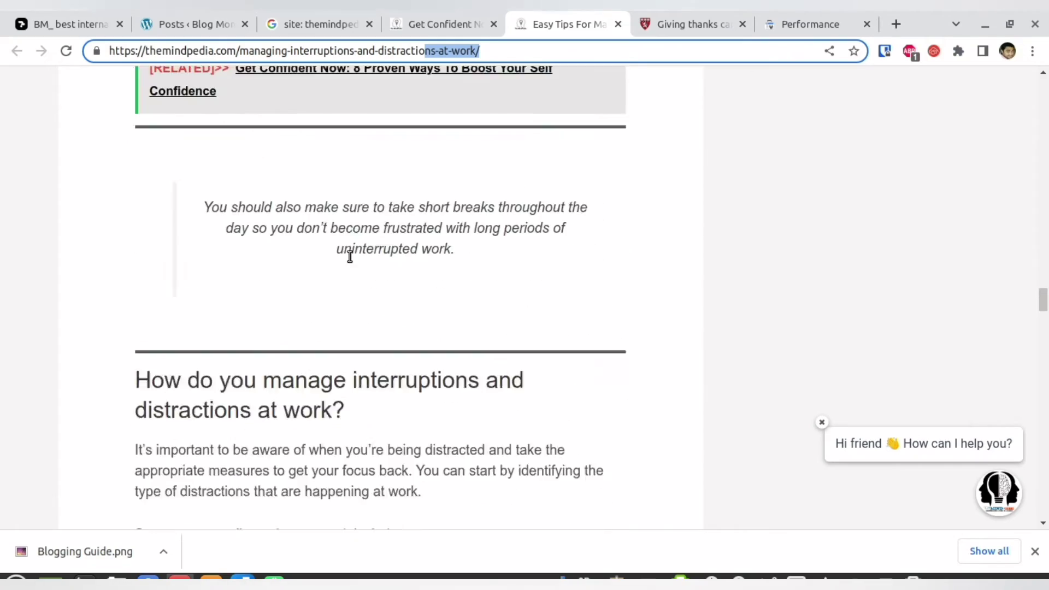
- Check the rest of the interruptions article for links, including the StayFocused mention, down to the end of its final thoughts
scroll(353, 271, down, 20)
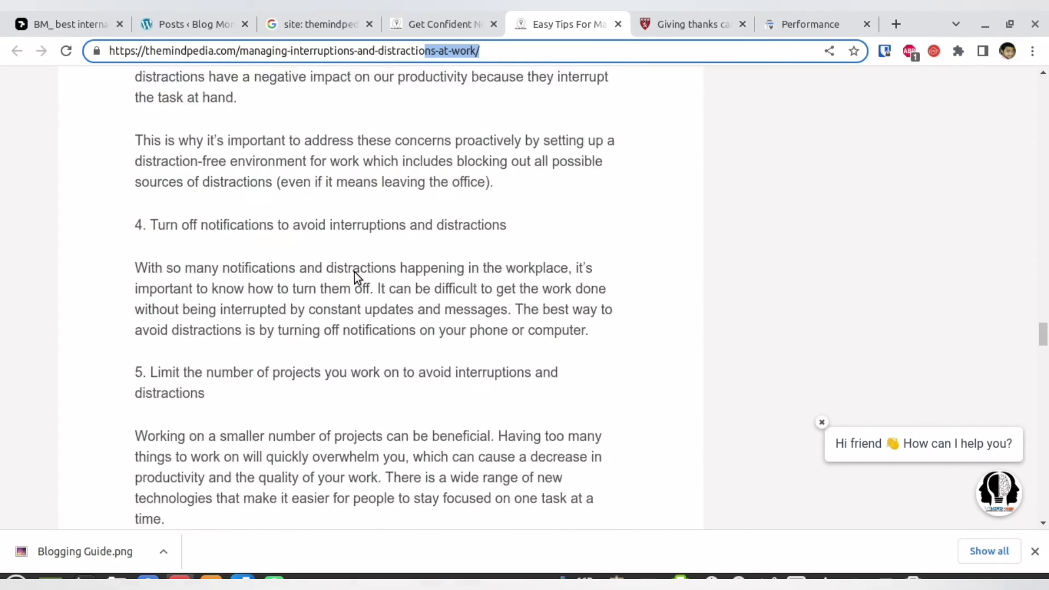
scroll(356, 272, down, 5)
scroll(328, 263, up, 3)
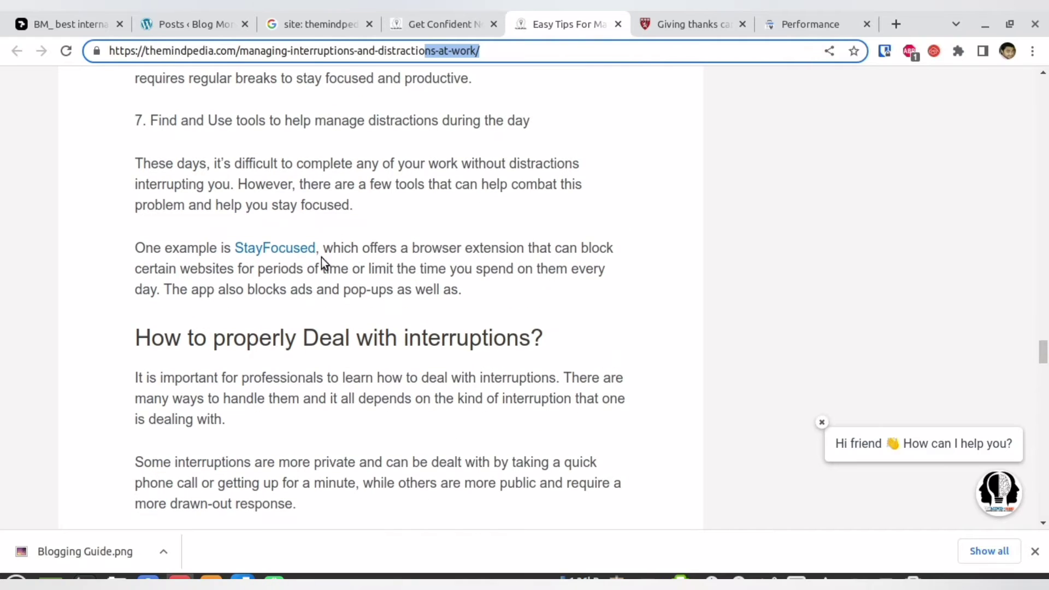
click(290, 248)
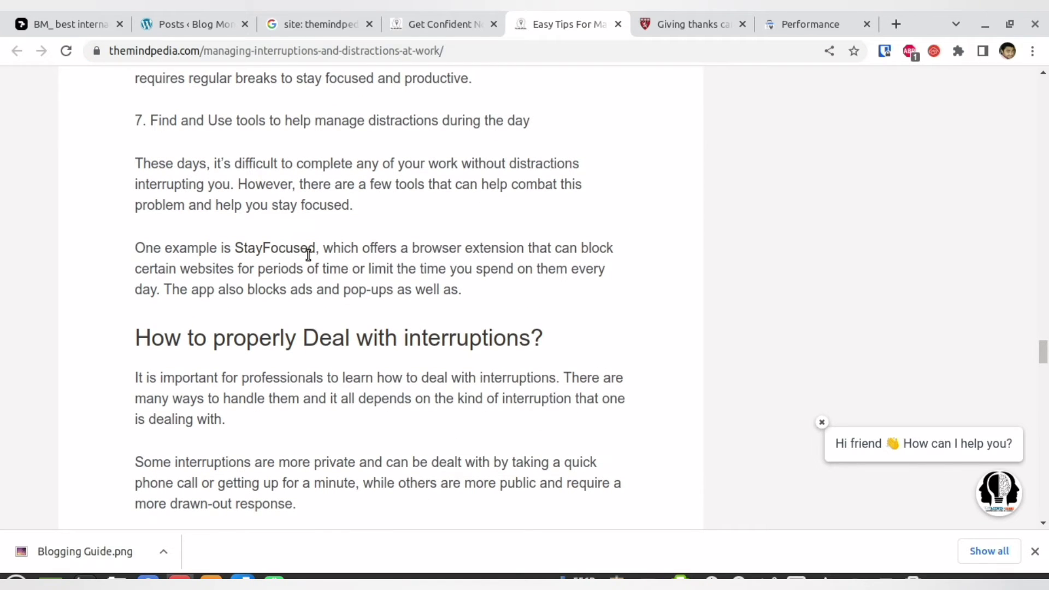
scroll(311, 268, down, 10)
scroll(304, 213, up, 2)
scroll(312, 230, down, 6)
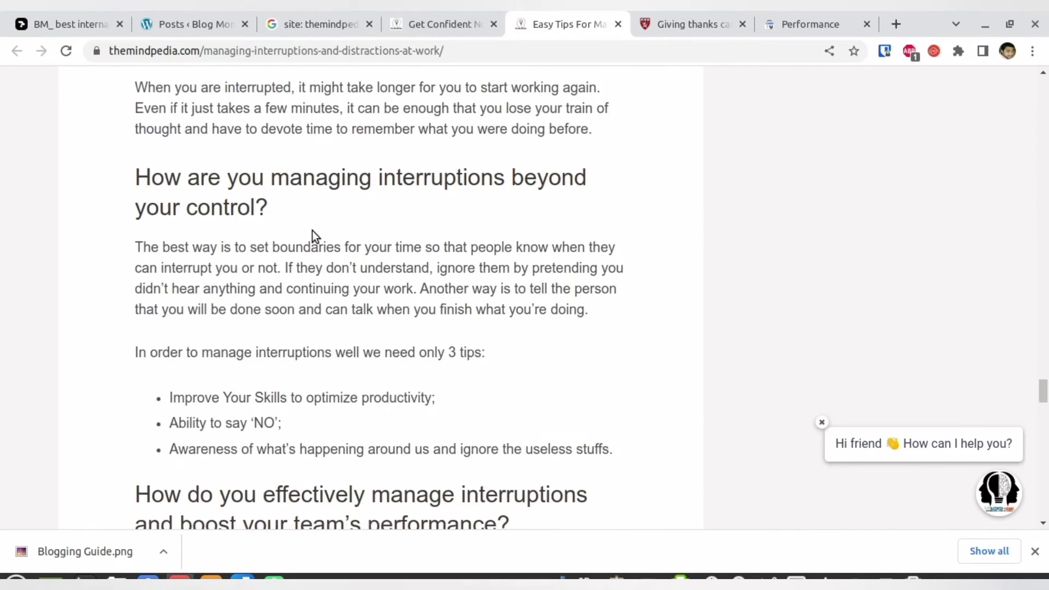
scroll(312, 231, down, 16)
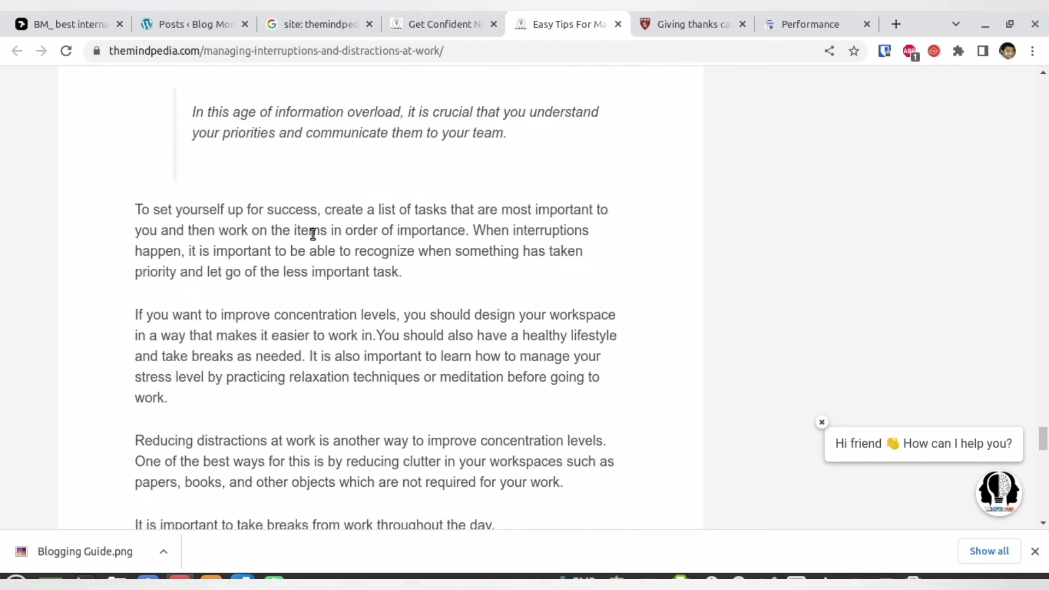
scroll(312, 234, down, 20)
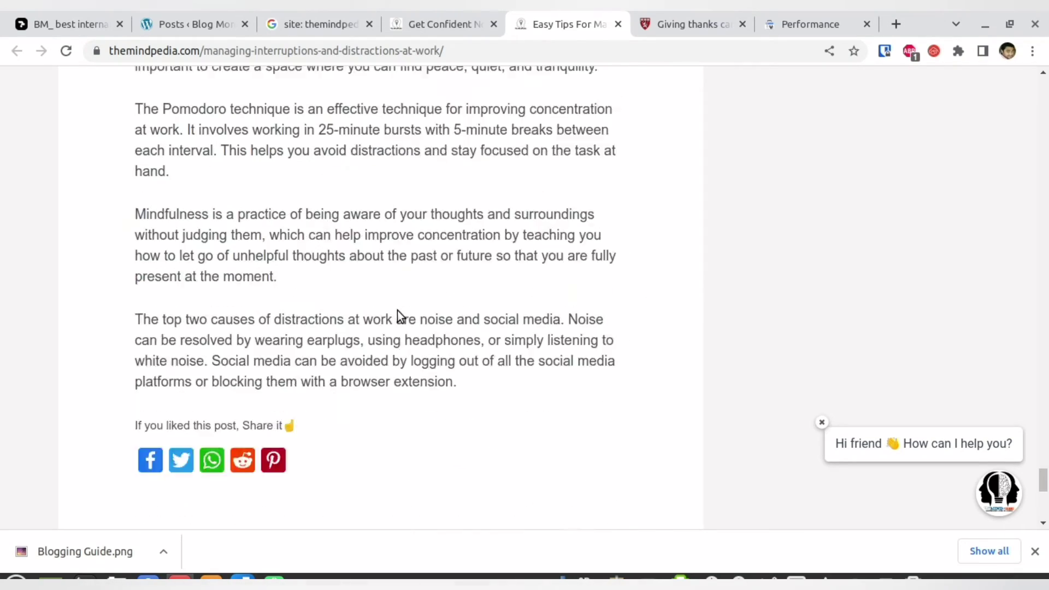
scroll(404, 313, down, 6)
scroll(377, 280, up, 17)
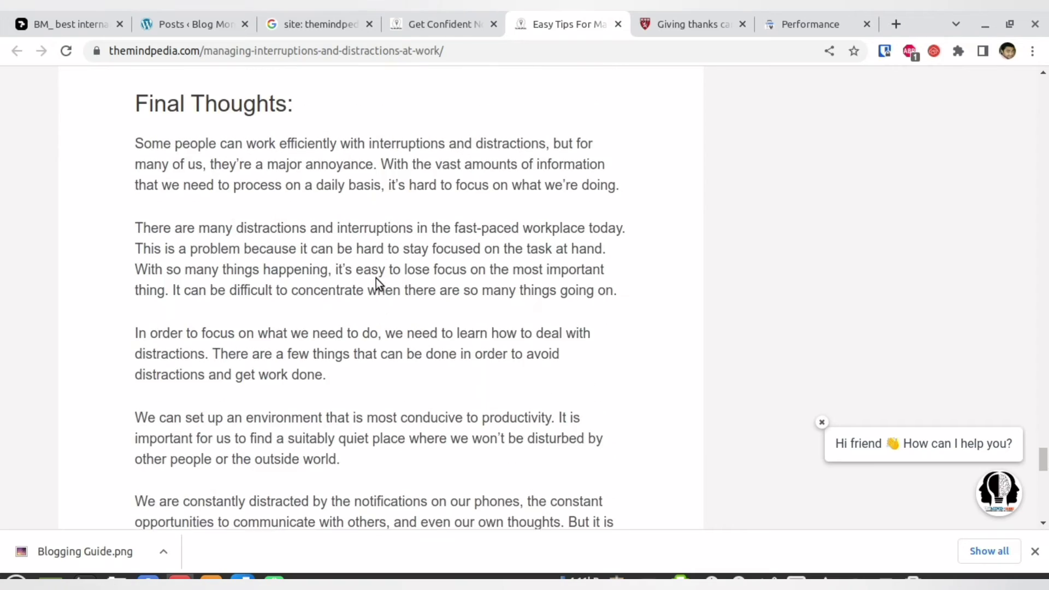
scroll(376, 278, up, 12)
- On the board, circle the whole "Points To Remember" card and draw an arrow pointing at "Don't put Nofollow Attributes"
click(52, 11)
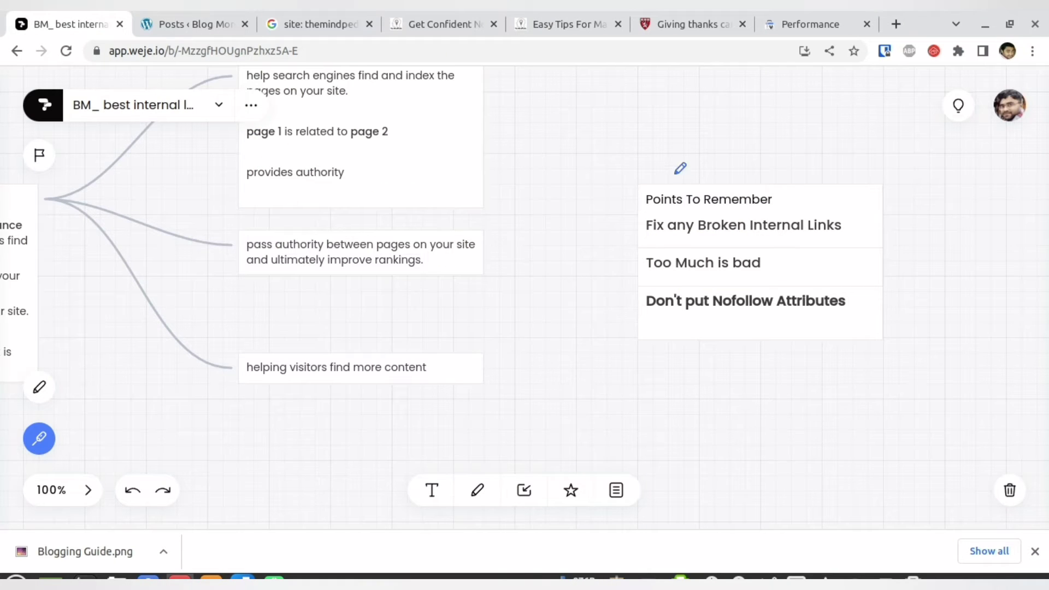
mouse_move(881, 209)
mouse_down()
mouse_move(594, 270)
mouse_move(691, 132)
mouse_move(623, 262)
mouse_up()
mouse_move(707, 363)
mouse_down()
mouse_move(727, 312)
mouse_move(733, 323)
mouse_up()
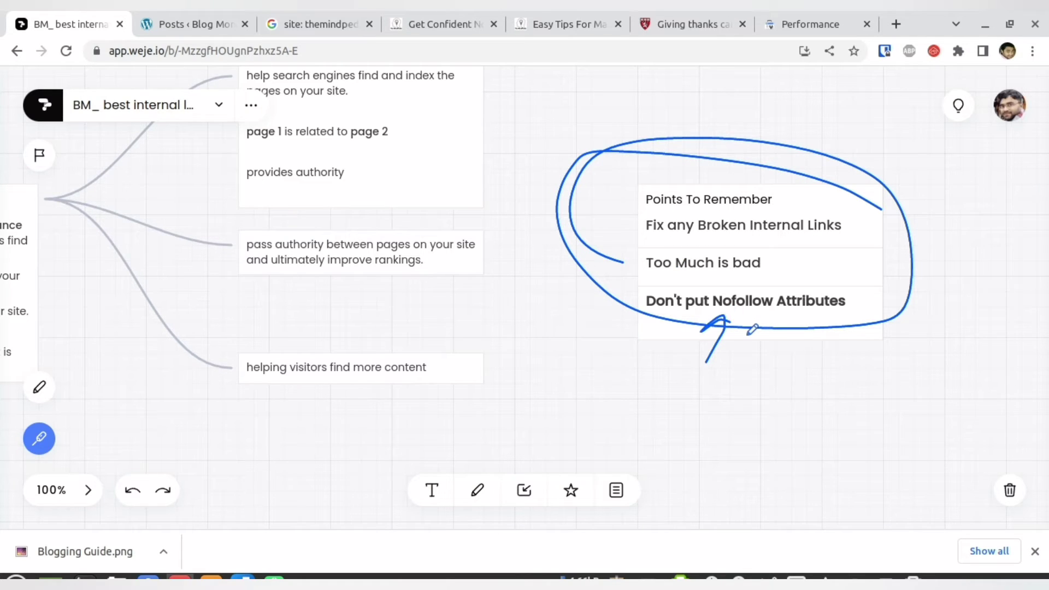
- Sketch an A linked by a curved arrow to a B near the visitors card, and cross the arrow with an X
mouse_move(441, 398)
mouse_down()
mouse_move(442, 366)
mouse_move(471, 389)
mouse_up()
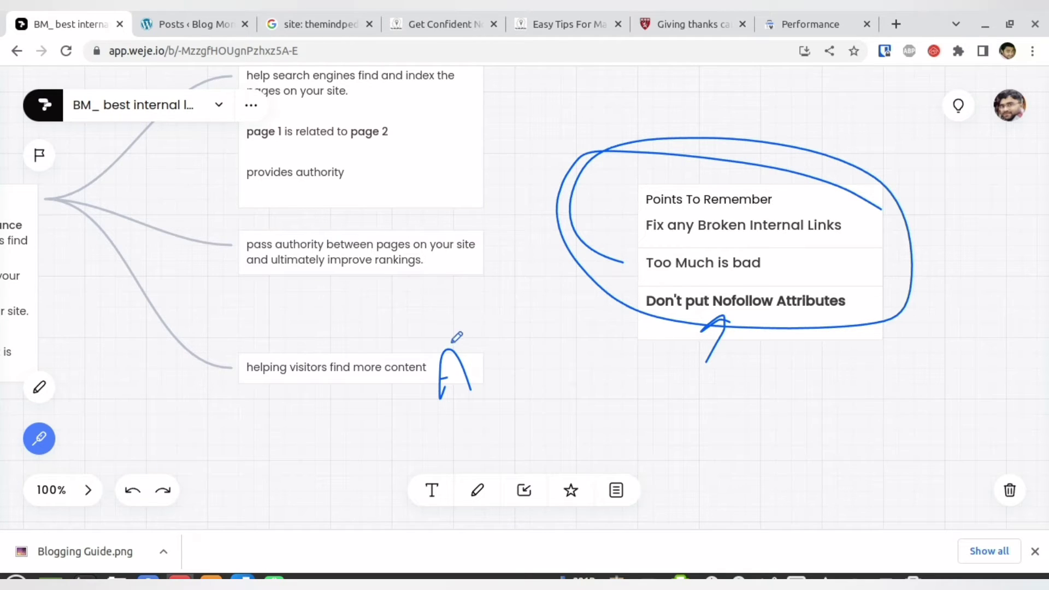
drag(451, 336, 555, 340)
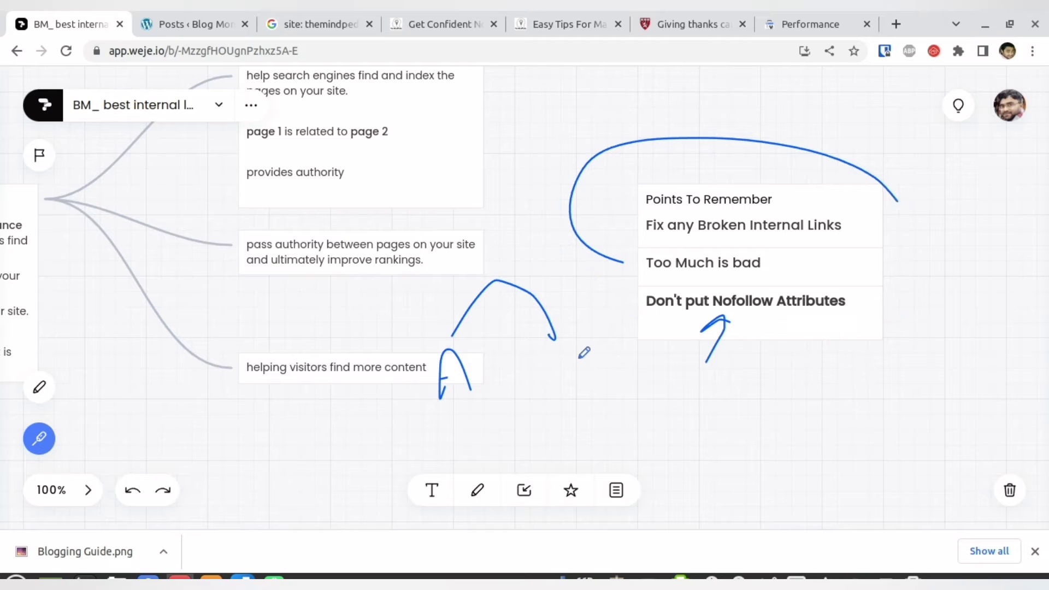
mouse_move(581, 381)
mouse_down()
mouse_move(591, 335)
mouse_move(581, 383)
mouse_up()
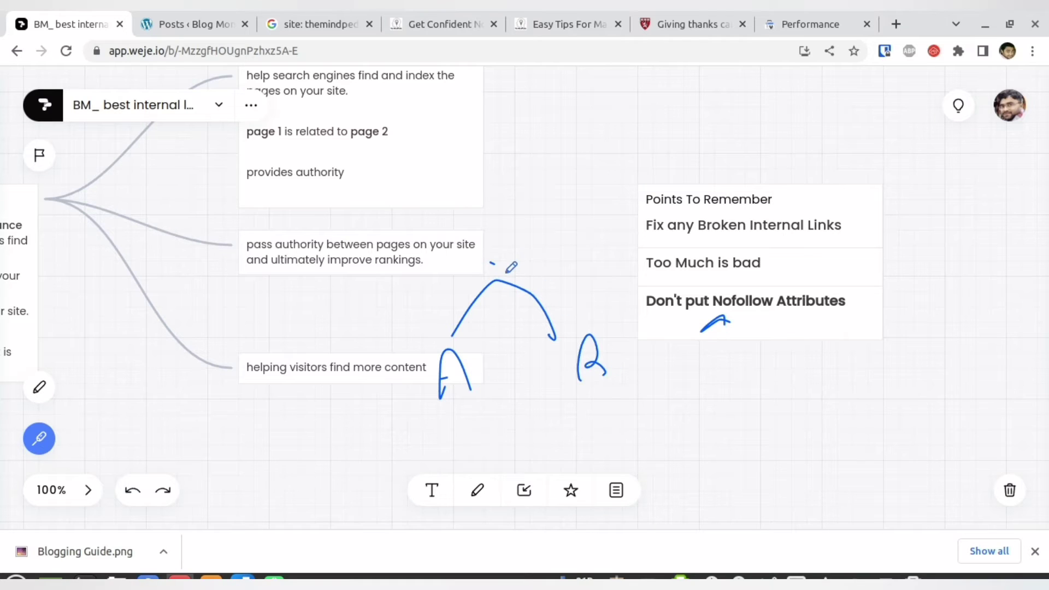
drag(490, 263, 513, 281)
drag(517, 262, 488, 281)
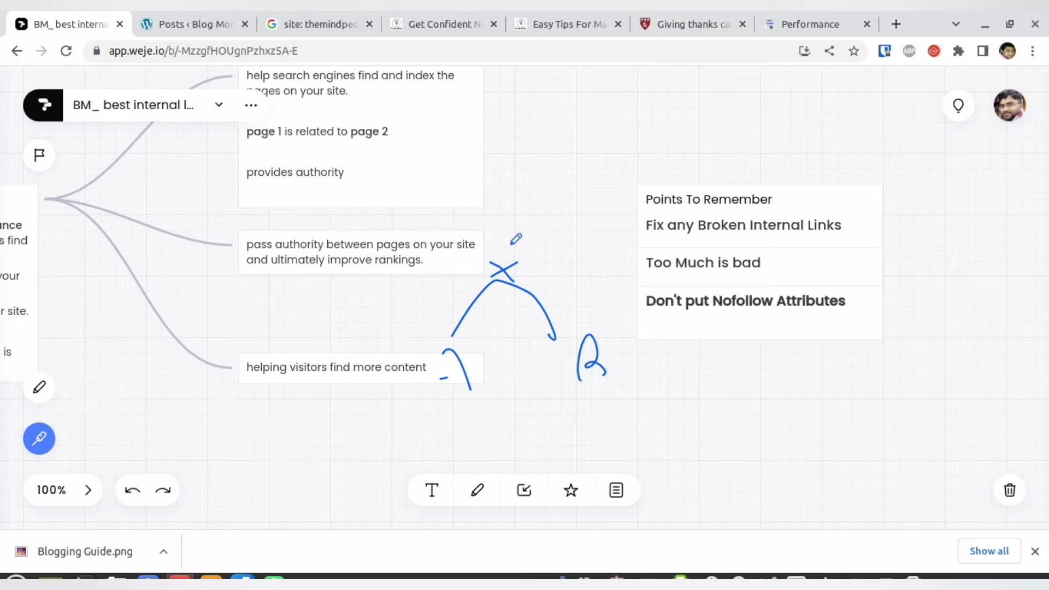
- On the board, circle "Nofollow Attributes" in the "Points To Remember" card and loop around the whole "Don't put Nofollow Attributes" line
click(168, 20)
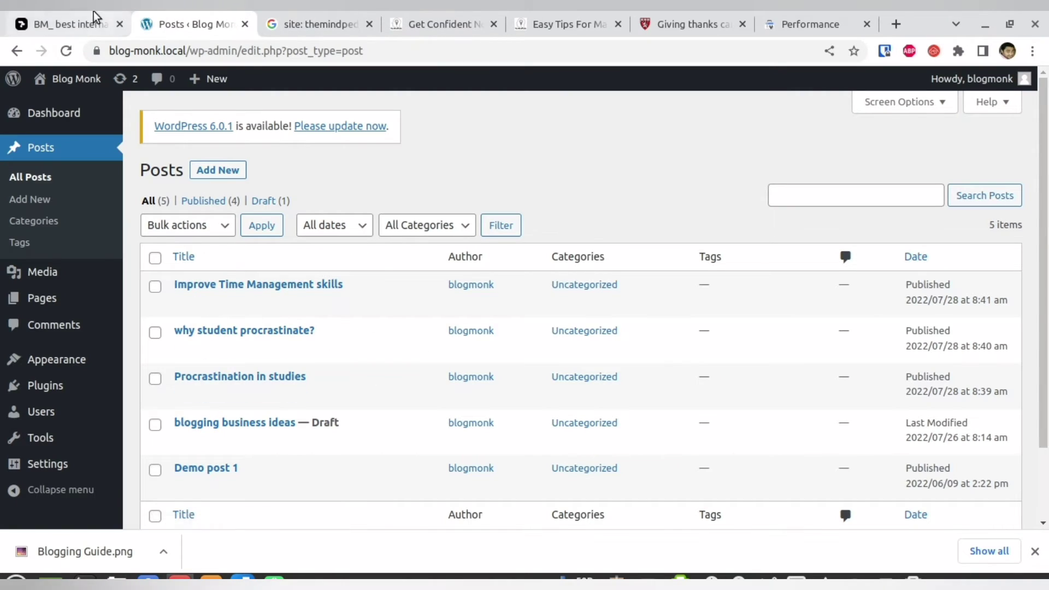
click(32, 16)
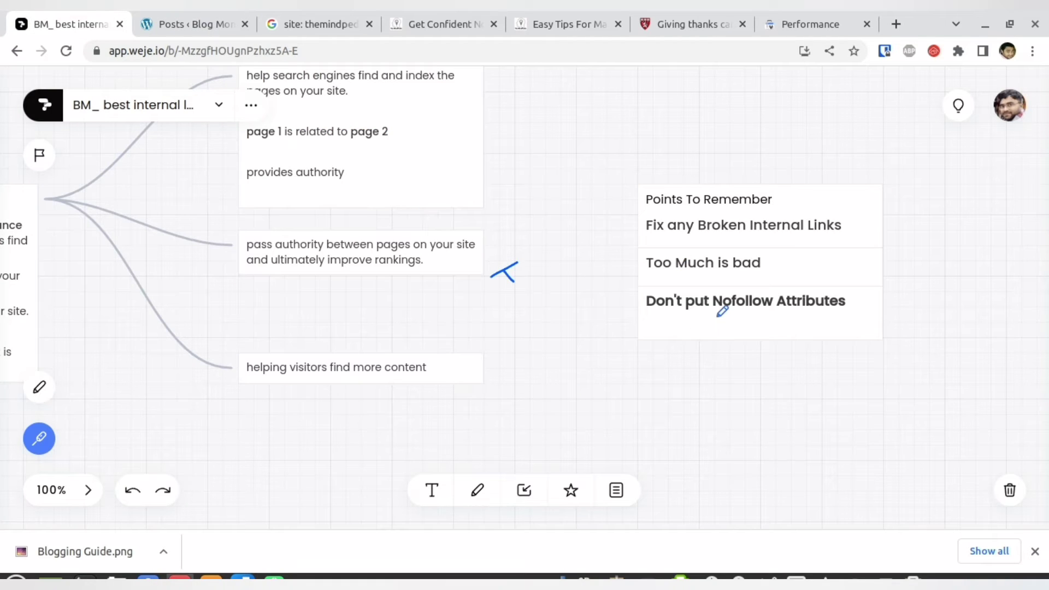
mouse_move(718, 316)
mouse_down()
mouse_move(866, 314)
mouse_move(722, 289)
mouse_move(707, 312)
mouse_up()
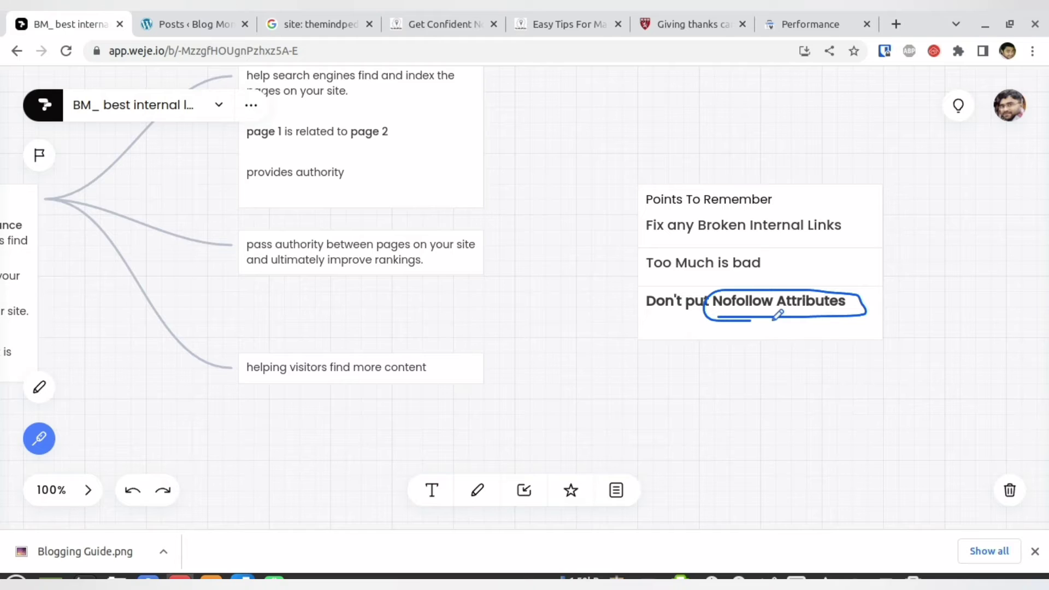
mouse_move(778, 316)
mouse_down()
mouse_move(882, 313)
mouse_move(876, 286)
mouse_move(834, 276)
mouse_up()
mouse_move(750, 267)
mouse_down()
mouse_move(649, 302)
mouse_move(666, 334)
mouse_up()
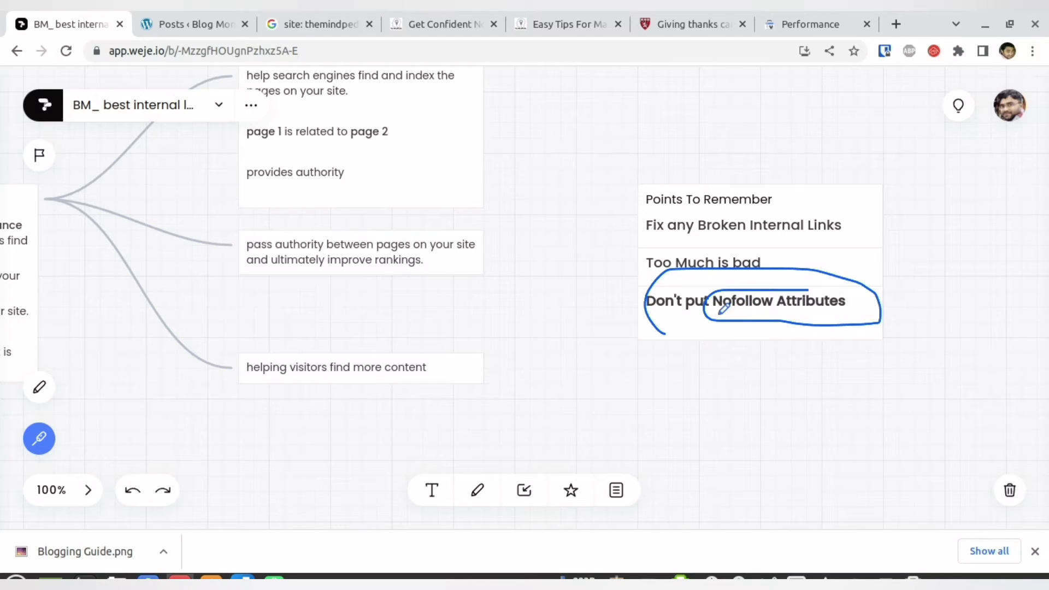
- Mark the nofollow point with an underline and an X, and draw a check mark in the space above the visitors card
drag(719, 315, 849, 307)
mouse_move(671, 290)
mouse_down()
mouse_move(698, 319)
mouse_move(667, 324)
mouse_up()
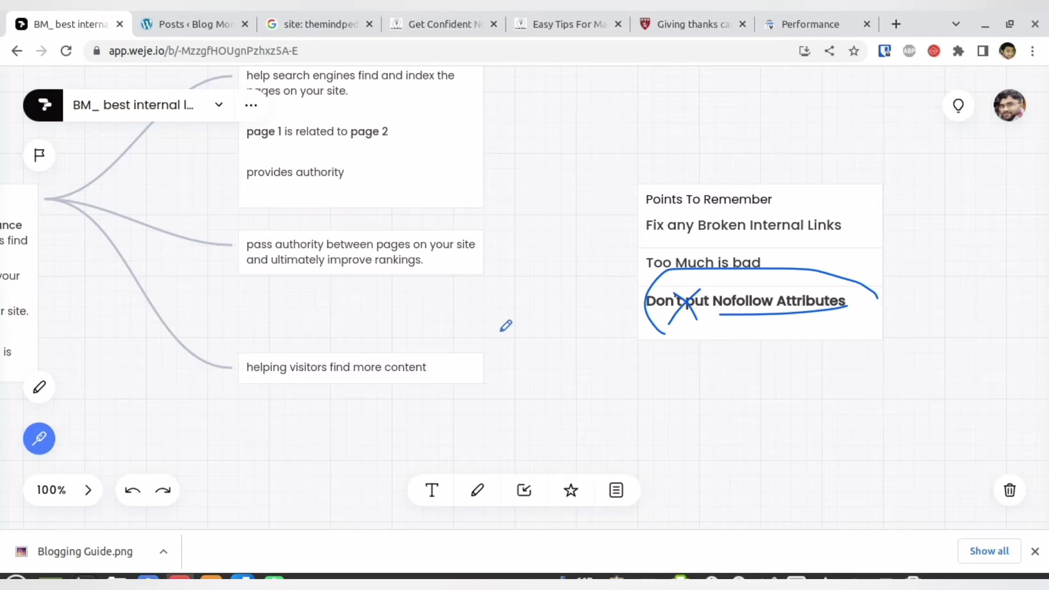
drag(491, 314, 559, 287)
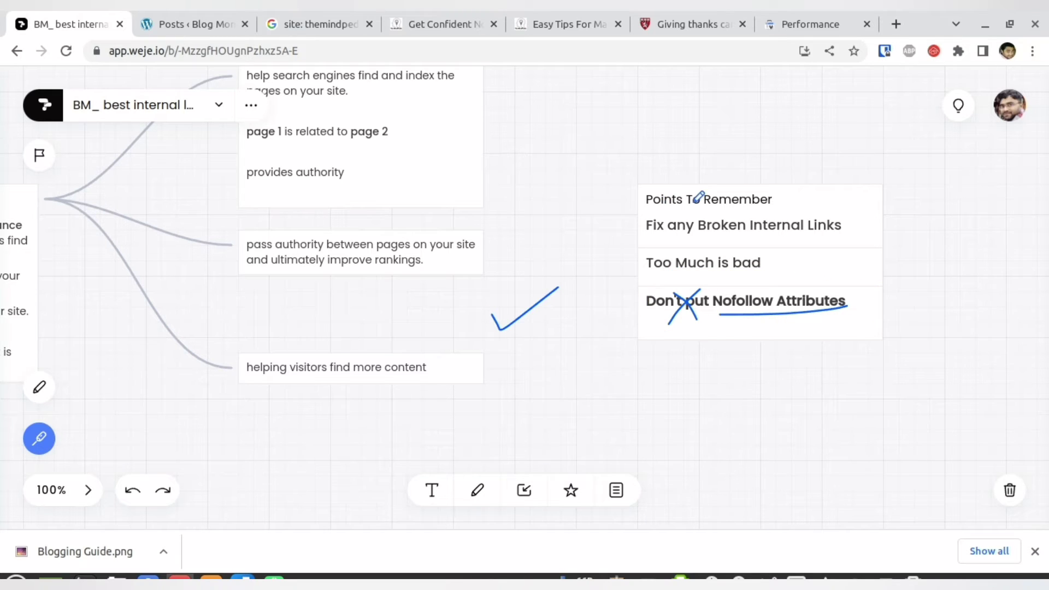
- Review the "How to Build Your Internal Linking Strategy" branch on the board, focusing on the card about identifying main pages
scroll(83, 373, down, 5)
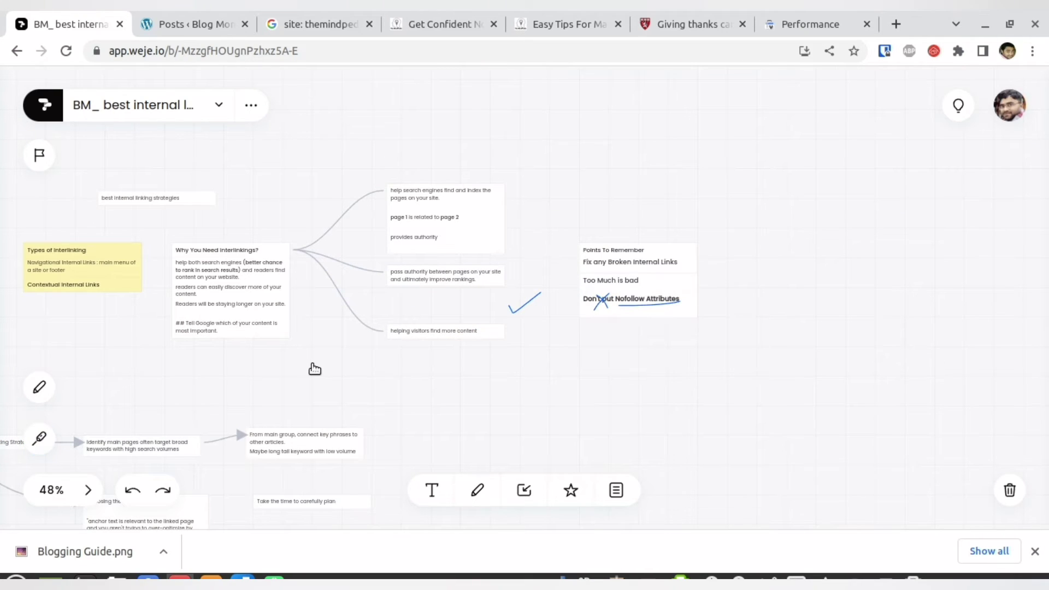
drag(314, 368, 648, 257)
scroll(326, 351, up, 5)
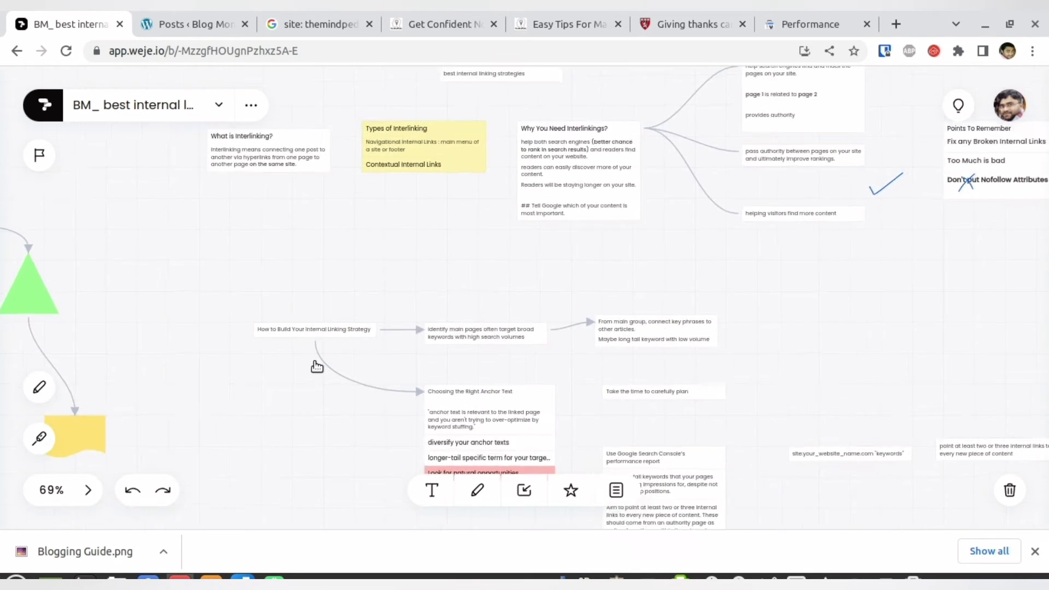
drag(441, 357, 376, 357)
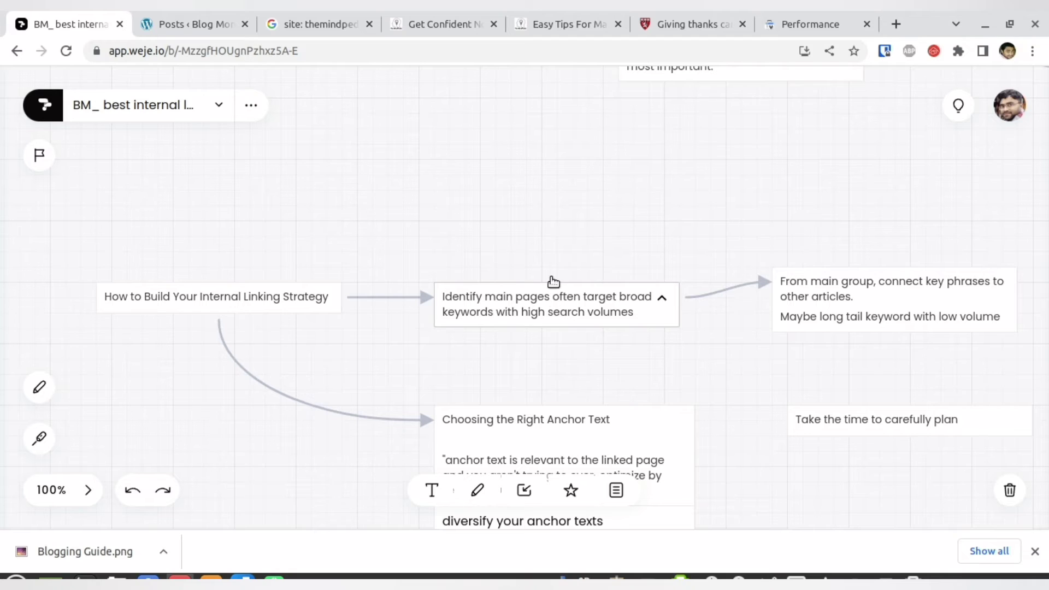
- Switch to the Google Search Console Performance report and highlight the Impressions heading and the query "why is it important to set realistic goals"
click(820, 22)
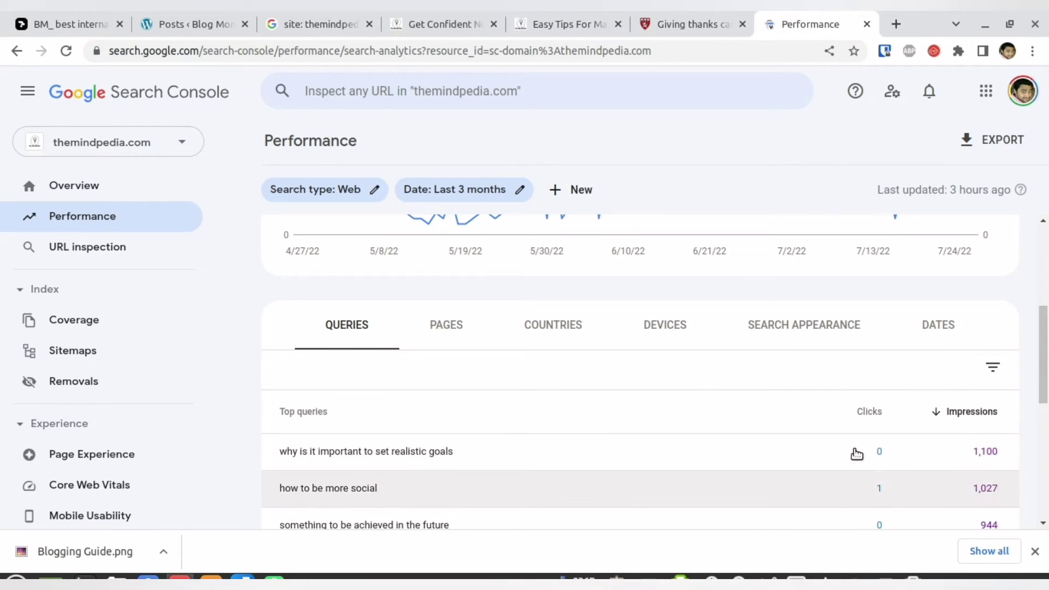
double_click(984, 413)
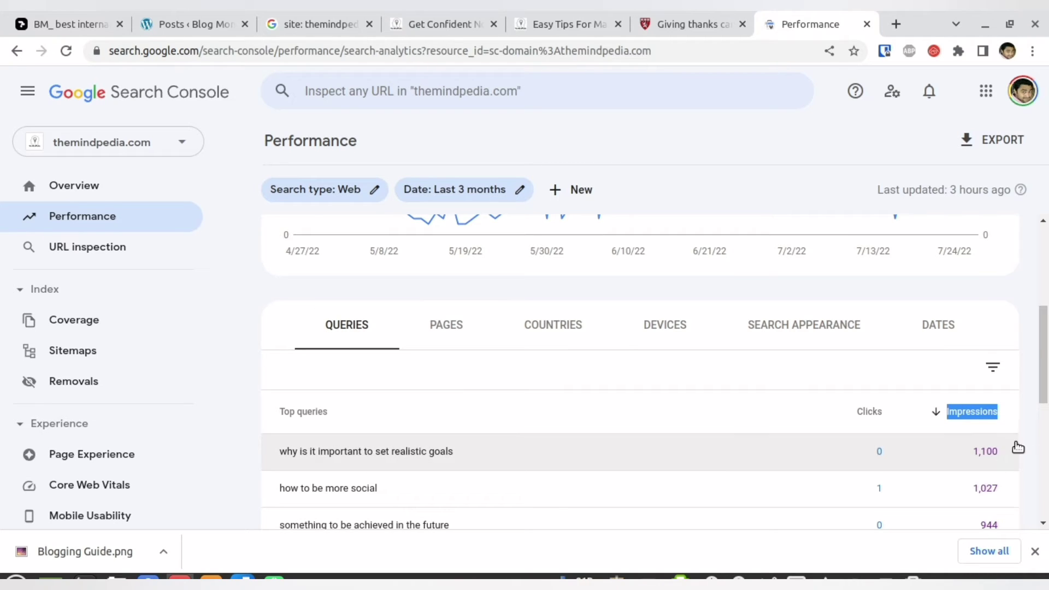
drag(282, 458, 471, 457)
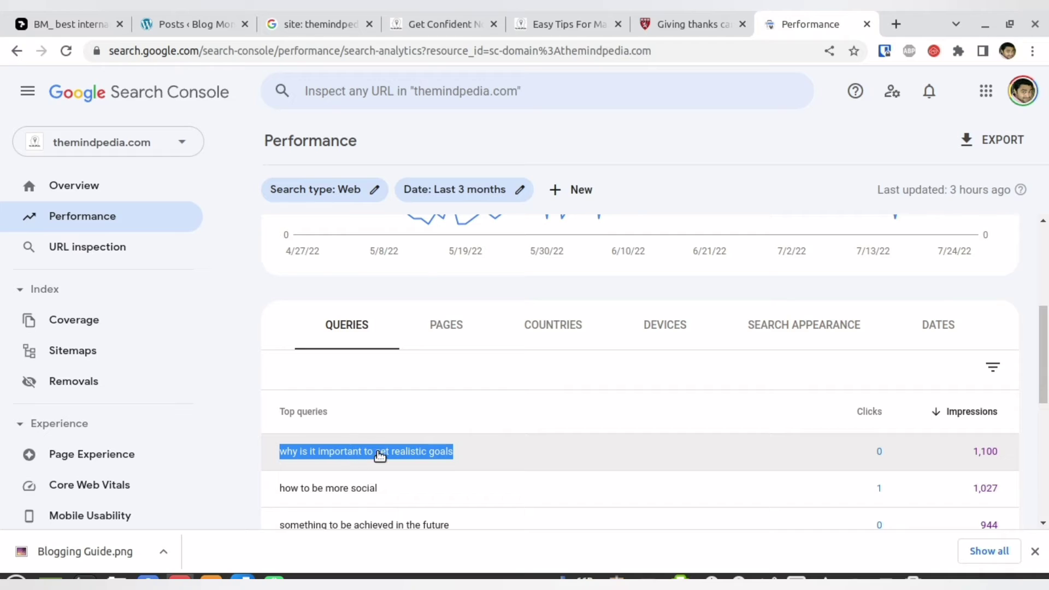
click(112, 17)
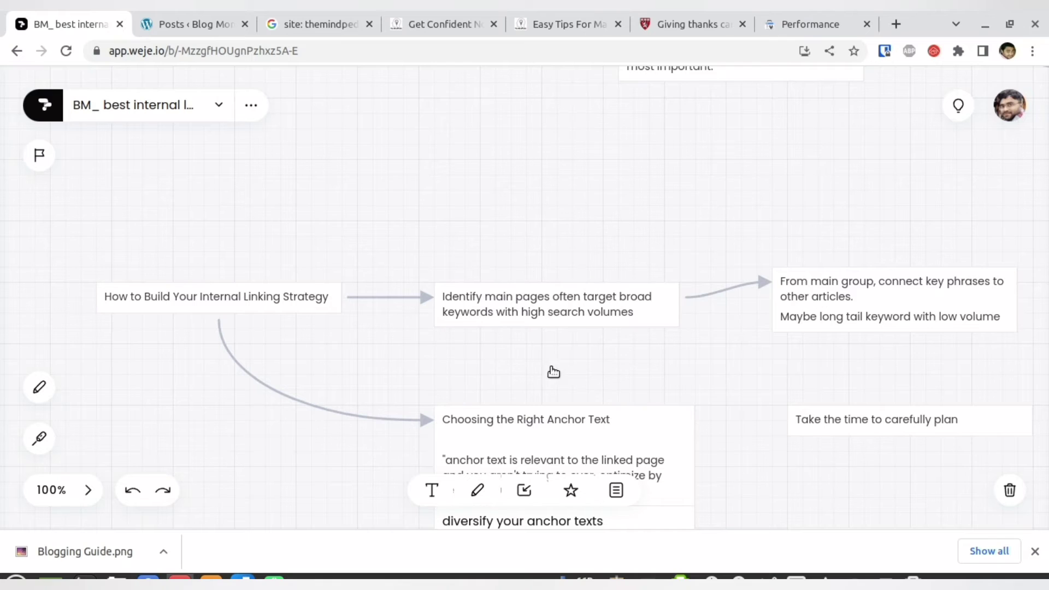
- List the Search Console results by page, sort them by highest impressions, and highlight the set-realistic-goals address
click(806, 22)
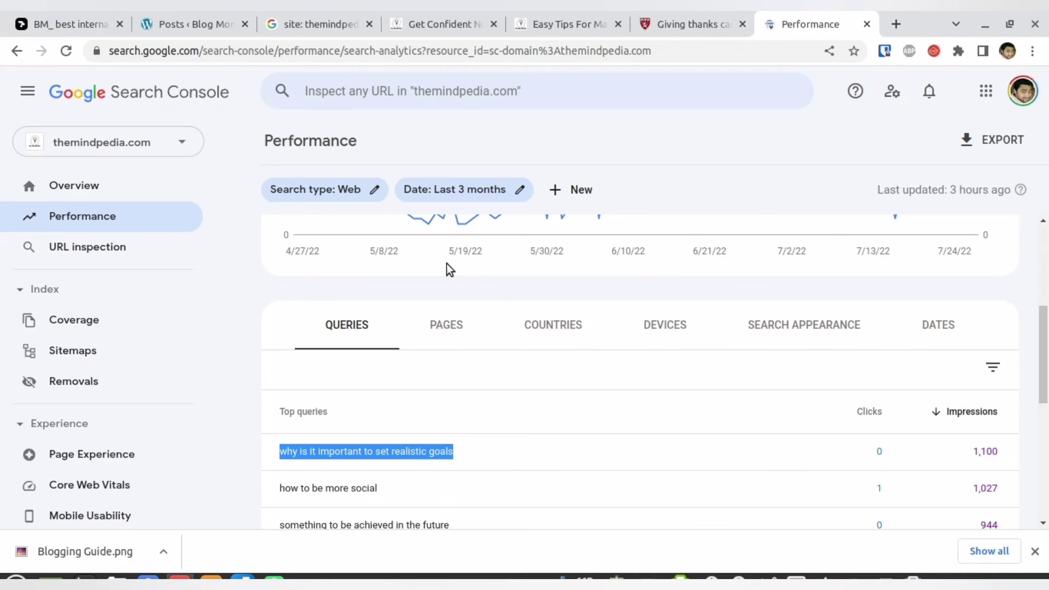
click(448, 322)
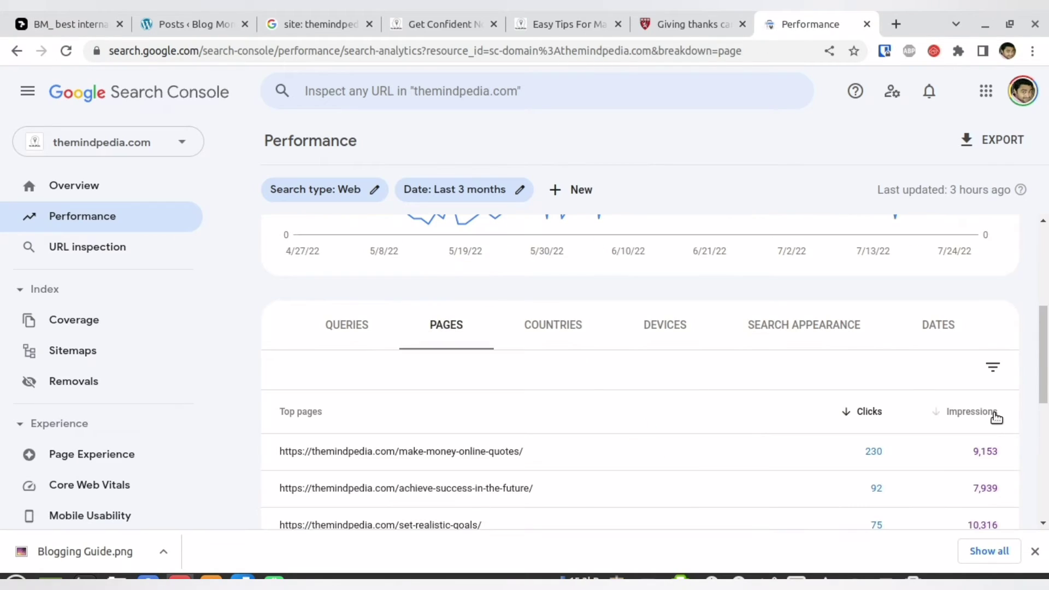
click(973, 412)
click(973, 411)
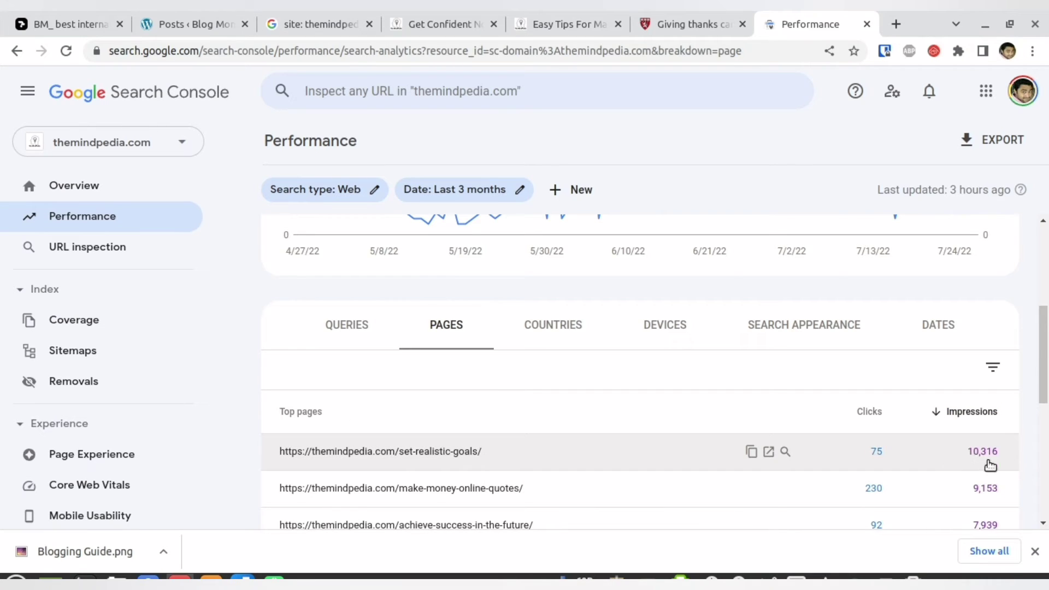
drag(403, 458, 482, 454)
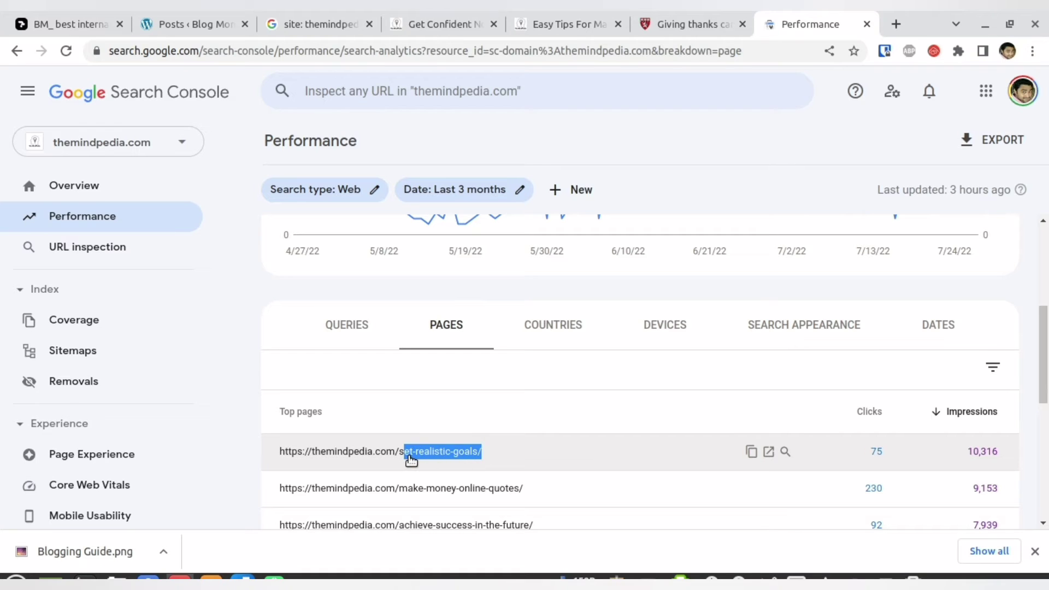
- Filter the performance report to the set-realistic-goals page and open that page in a new browser tab
click(376, 453)
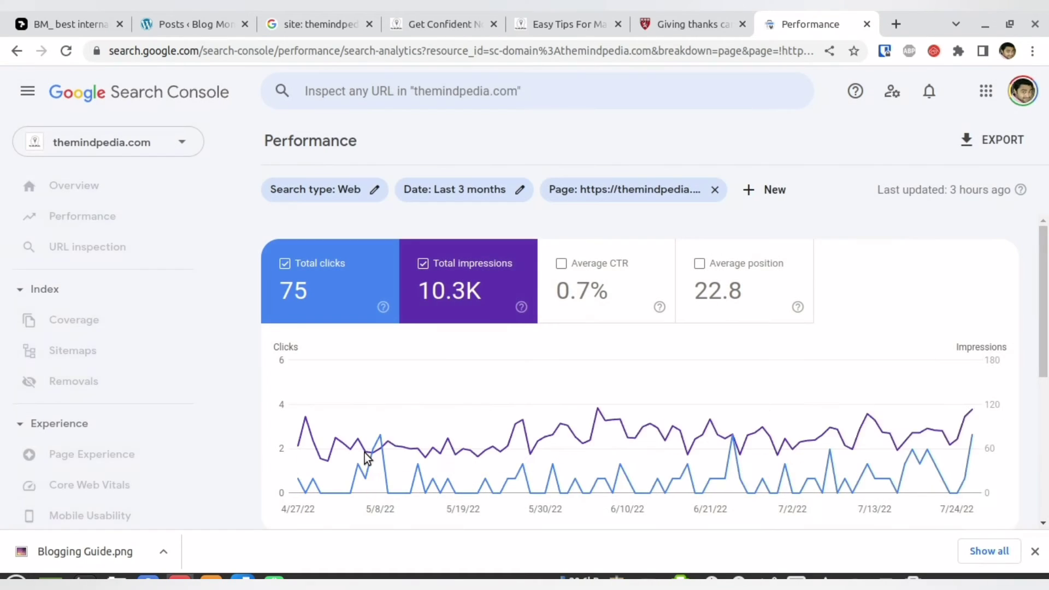
scroll(395, 457, down, 5)
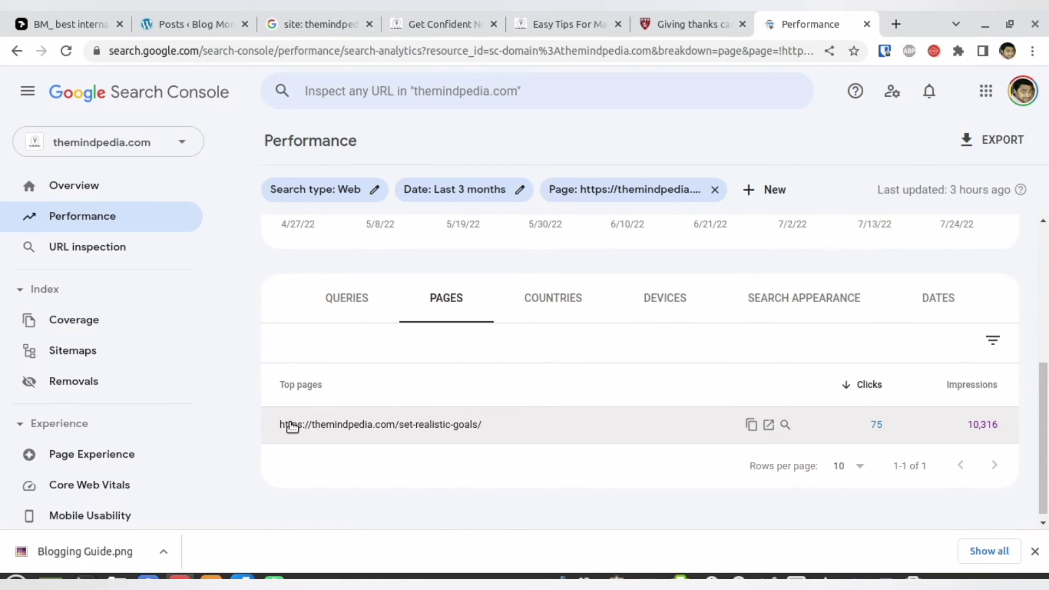
drag(281, 425, 487, 429)
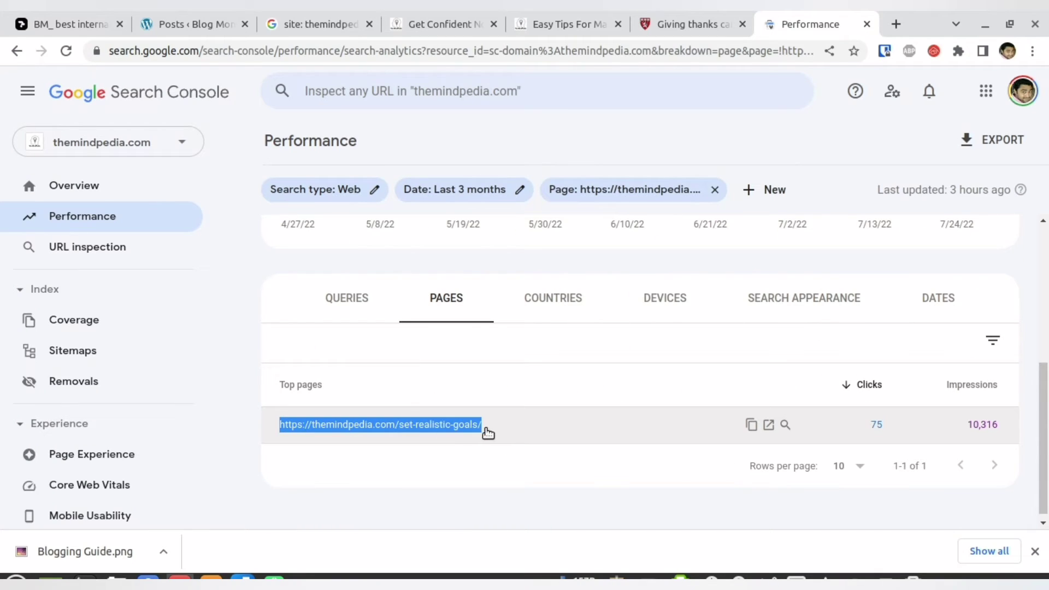
right_click(449, 428)
click(534, 328)
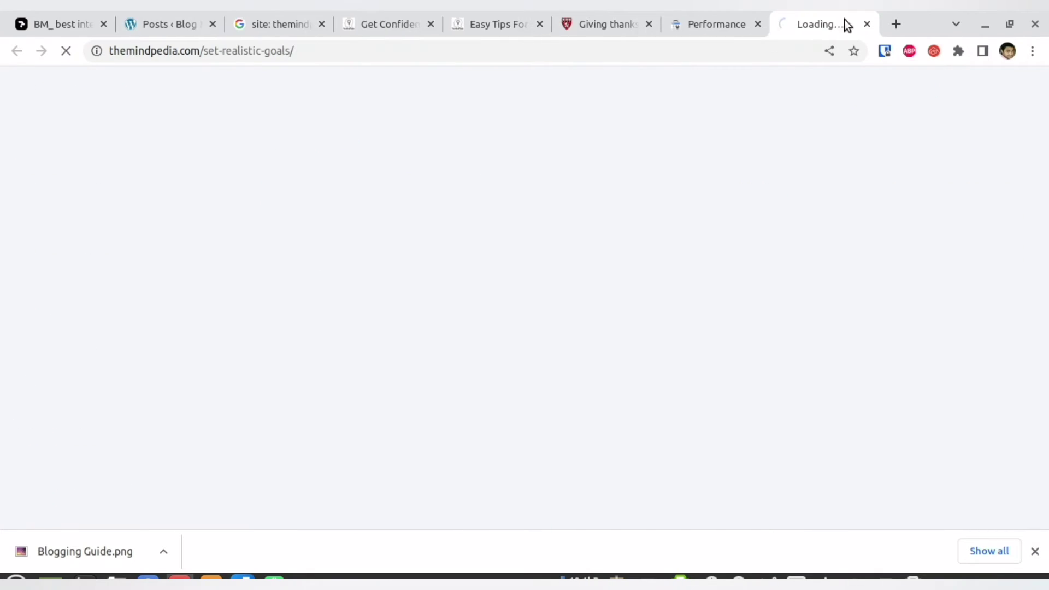
- Examine the realistic goals article for internal links from its title down to the related link on entrepreneur versus employee mindset
scroll(566, 314, down, 10)
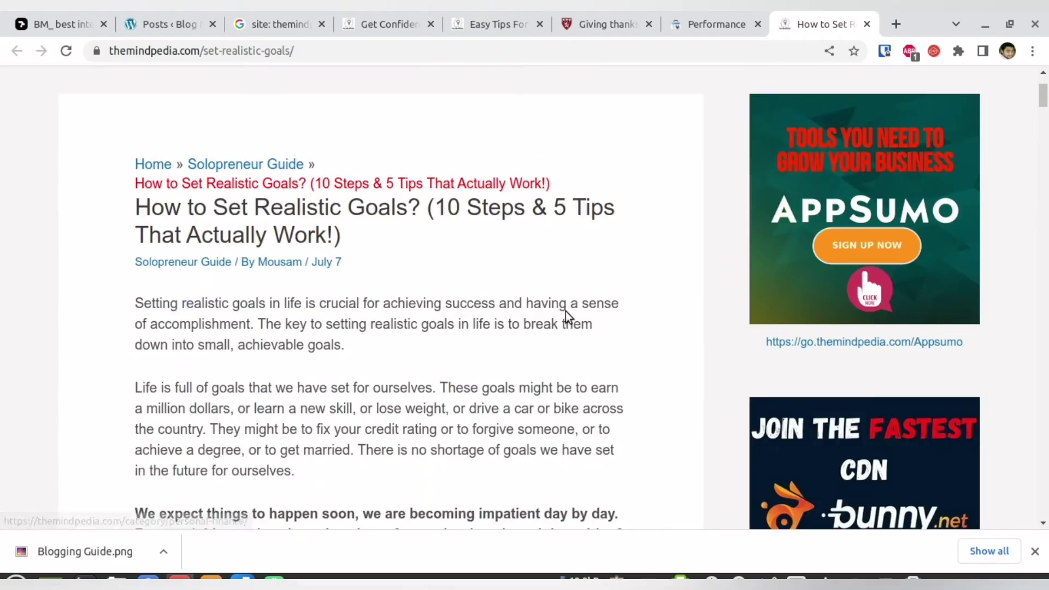
scroll(571, 320, down, 20)
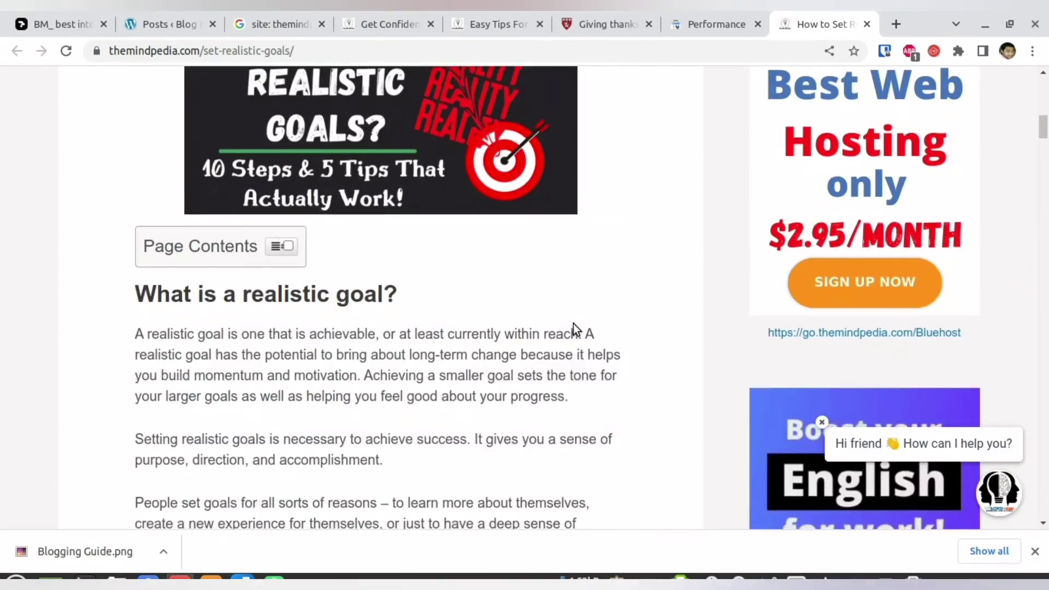
scroll(376, 273, down, 20)
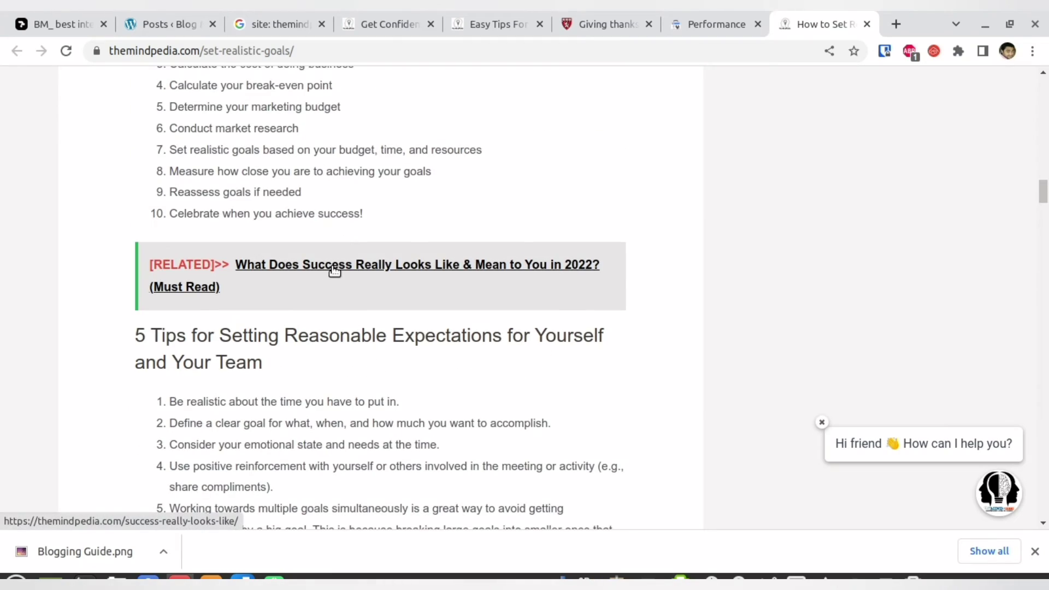
scroll(418, 276, down, 6)
scroll(419, 290, down, 20)
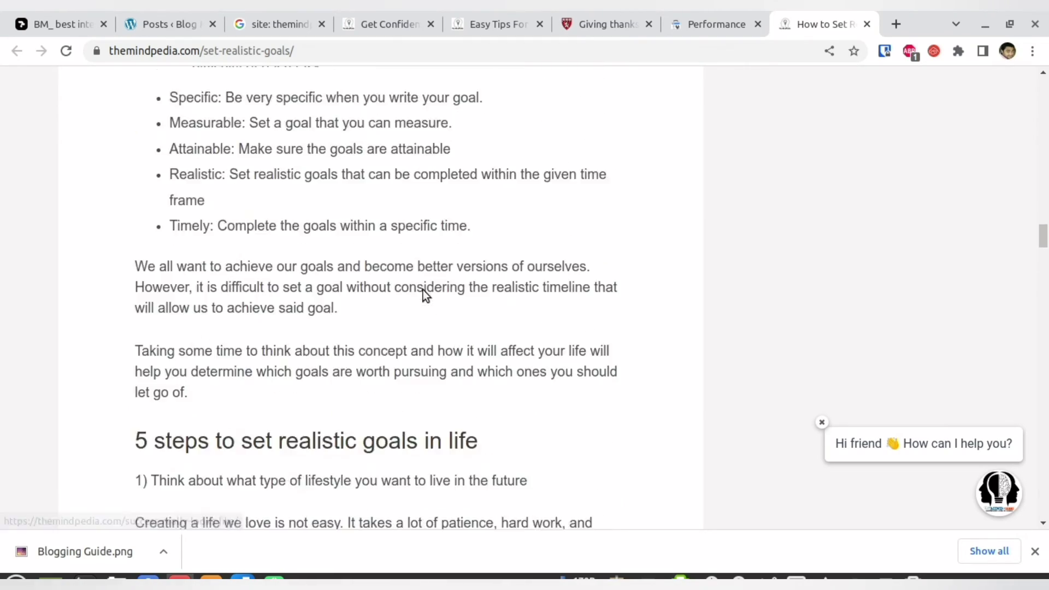
scroll(424, 295, down, 15)
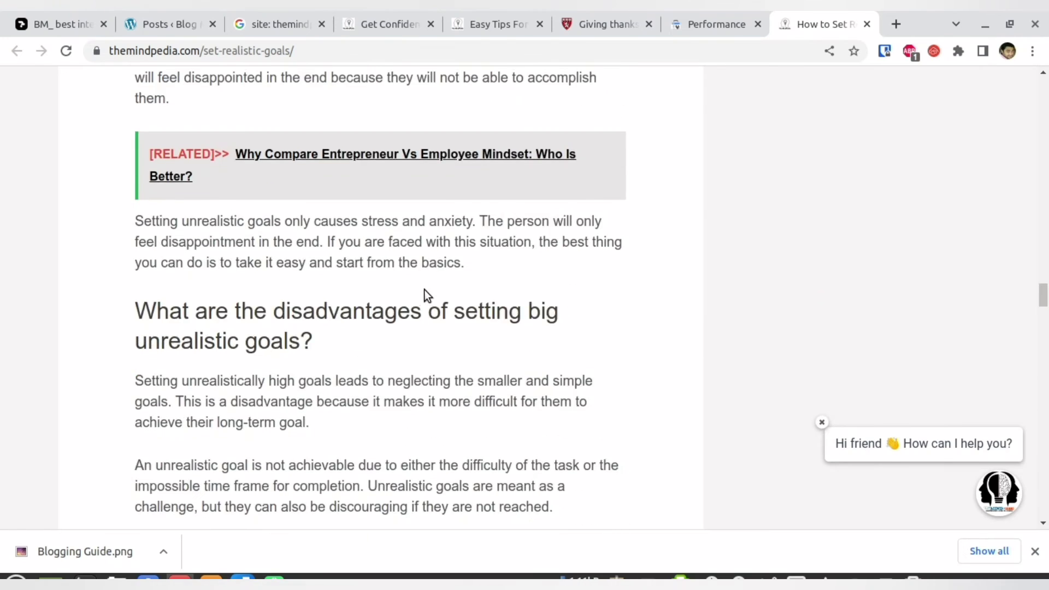
scroll(438, 293, up, 2)
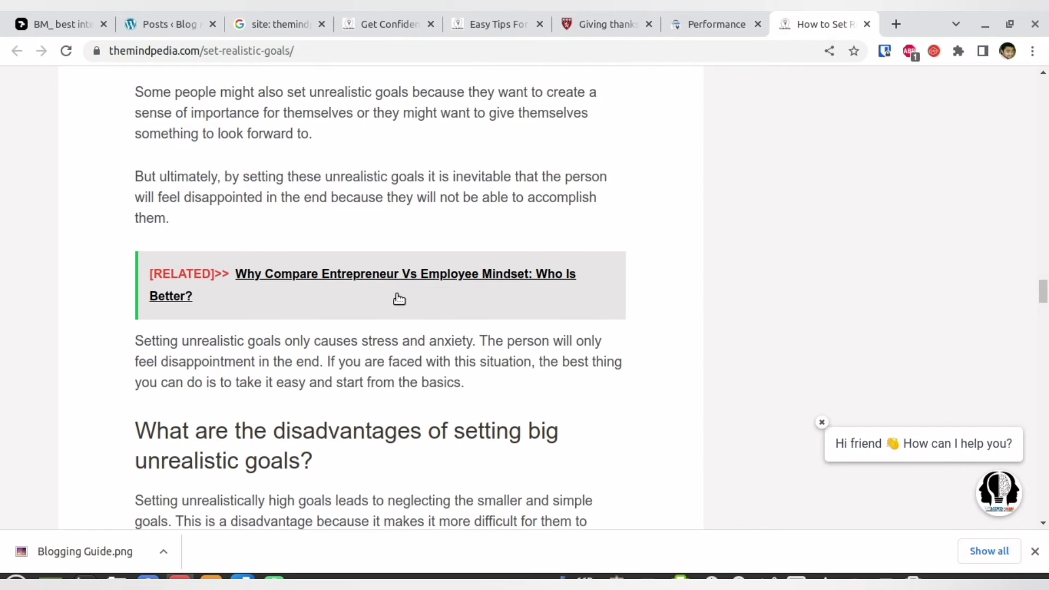
scroll(397, 295, down, 1)
- Check the rest of the realistic goals article for related links, including the one about writing a good article quickly
scroll(396, 296, down, 20)
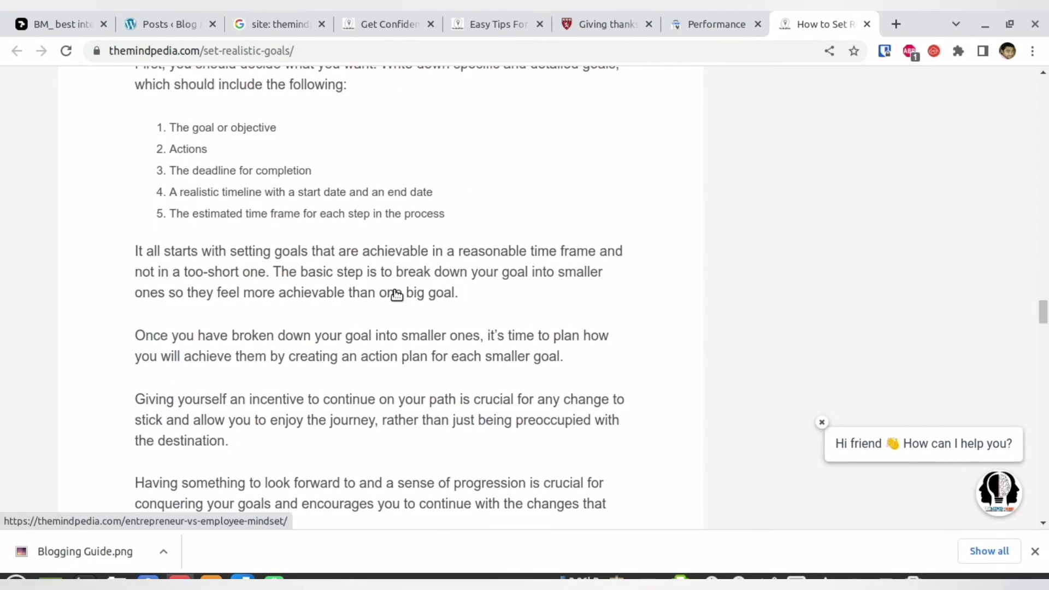
scroll(399, 304, down, 5)
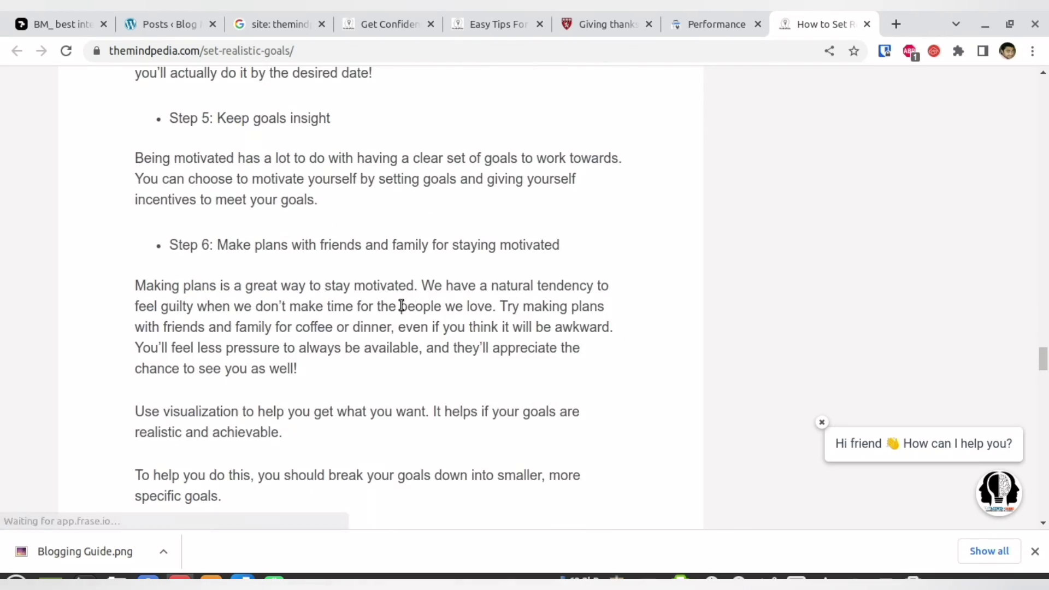
scroll(399, 306, up, 7)
scroll(399, 309, down, 10)
scroll(401, 310, down, 15)
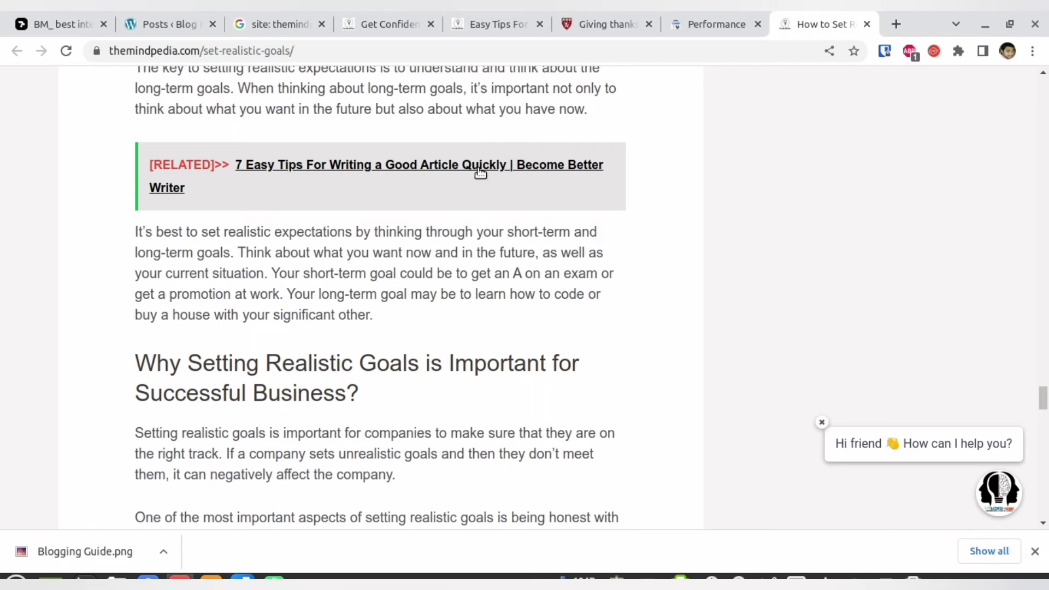
scroll(561, 202, down, 15)
scroll(562, 219, down, 12)
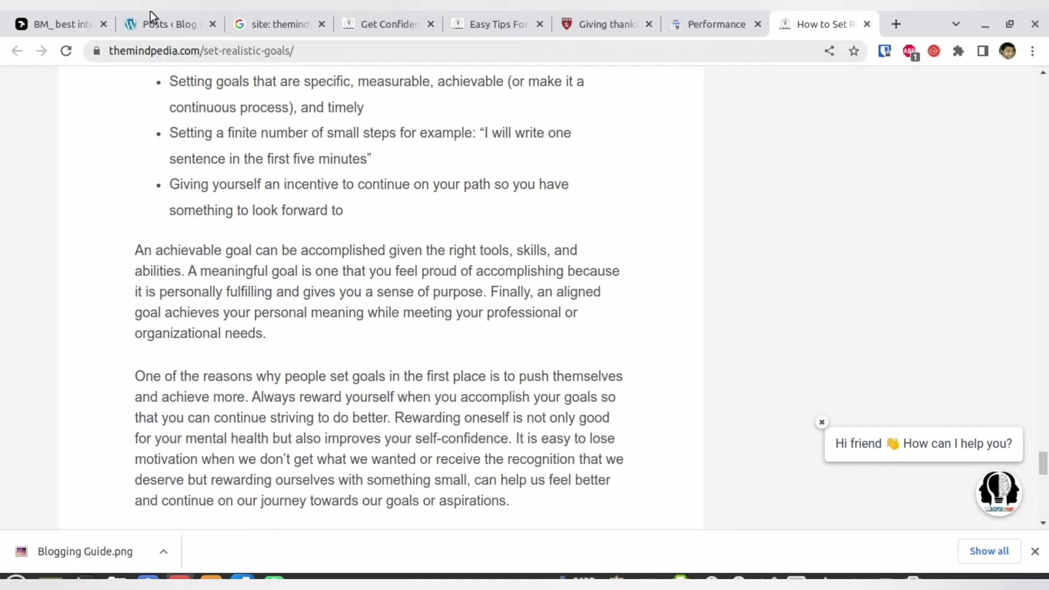
- Compare the board's "Identify main pages" and key phrases cards with the Search Console page listing
click(70, 16)
drag(695, 356, 608, 329)
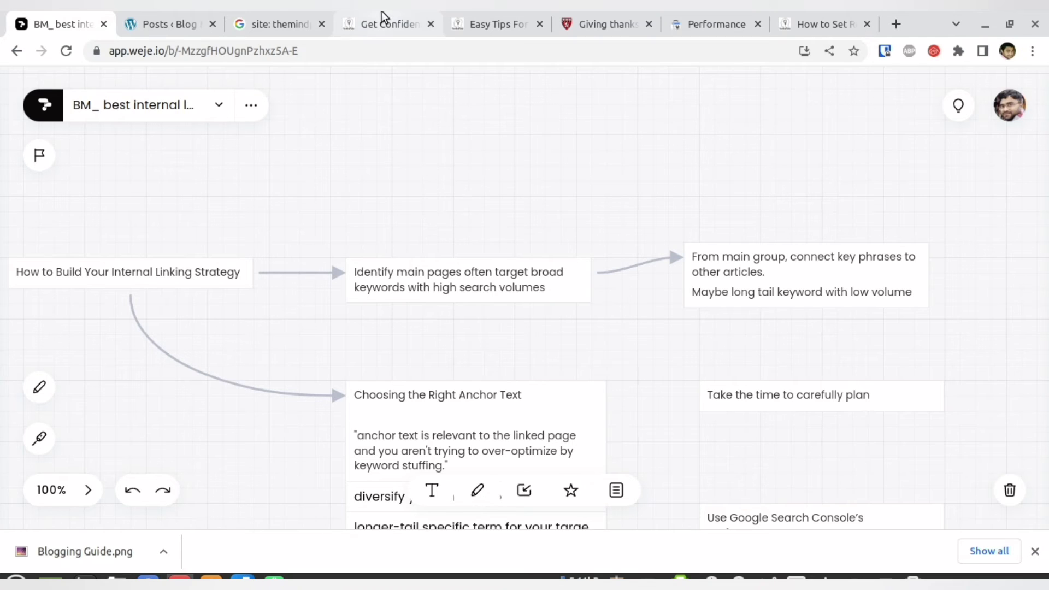
click(726, 13)
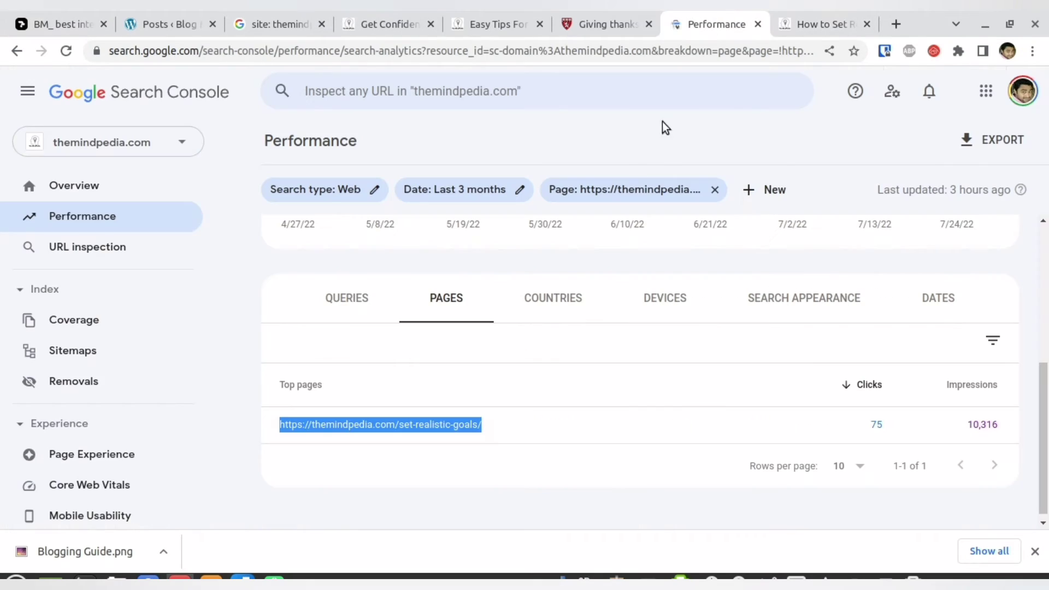
click(452, 298)
- Return to the board and review the "Choosing the Right Anchor Text" card with its list of tips
click(67, 12)
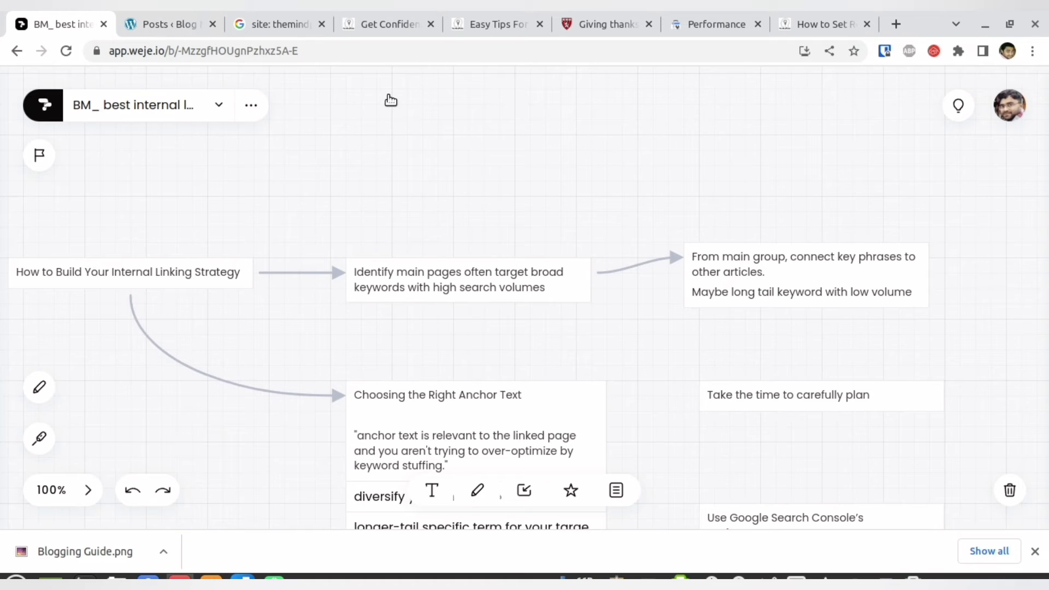
drag(569, 349, 562, 225)
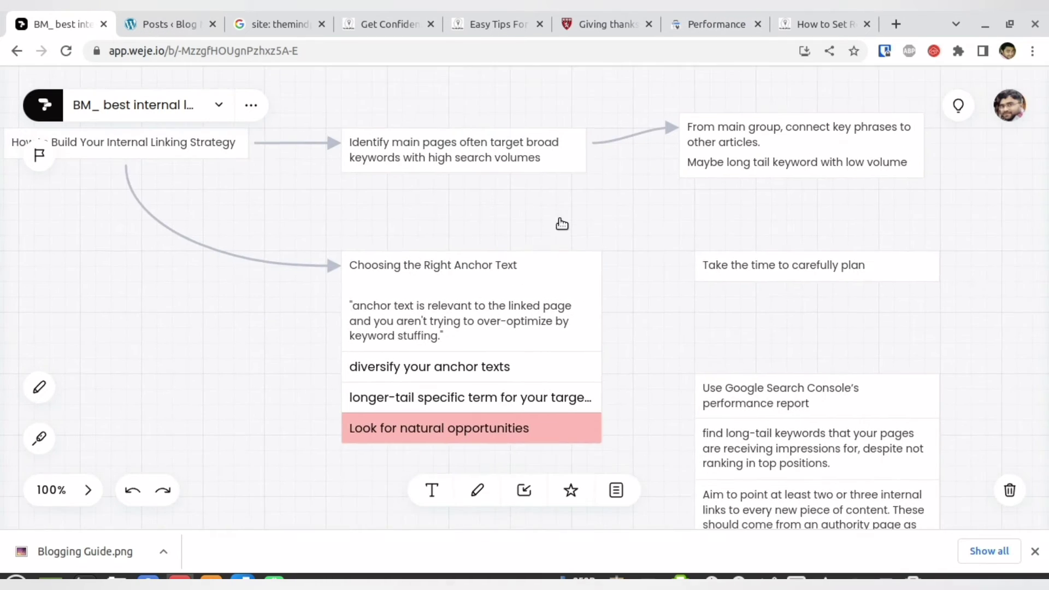
- Circle "Right Anchor Text" with the fading pen and sketch the letters A, B and C linked by arrows beside that card
click(44, 444)
mouse_move(514, 277)
mouse_down()
mouse_move(542, 269)
mouse_move(449, 236)
mouse_move(460, 276)
mouse_move(490, 279)
mouse_move(495, 251)
mouse_up()
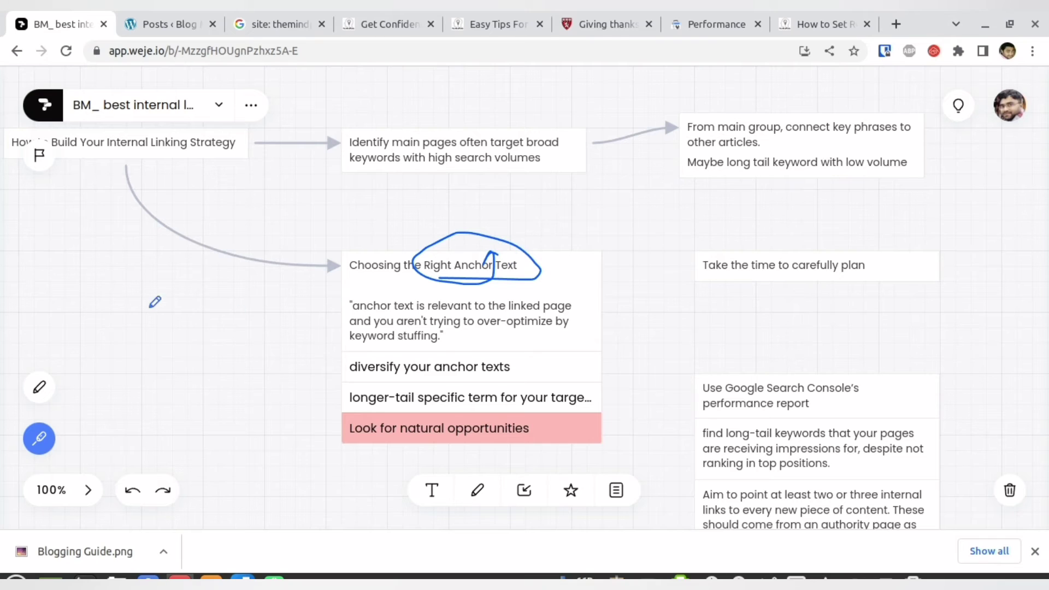
mouse_move(115, 347)
mouse_down()
mouse_move(133, 290)
mouse_move(165, 342)
mouse_up()
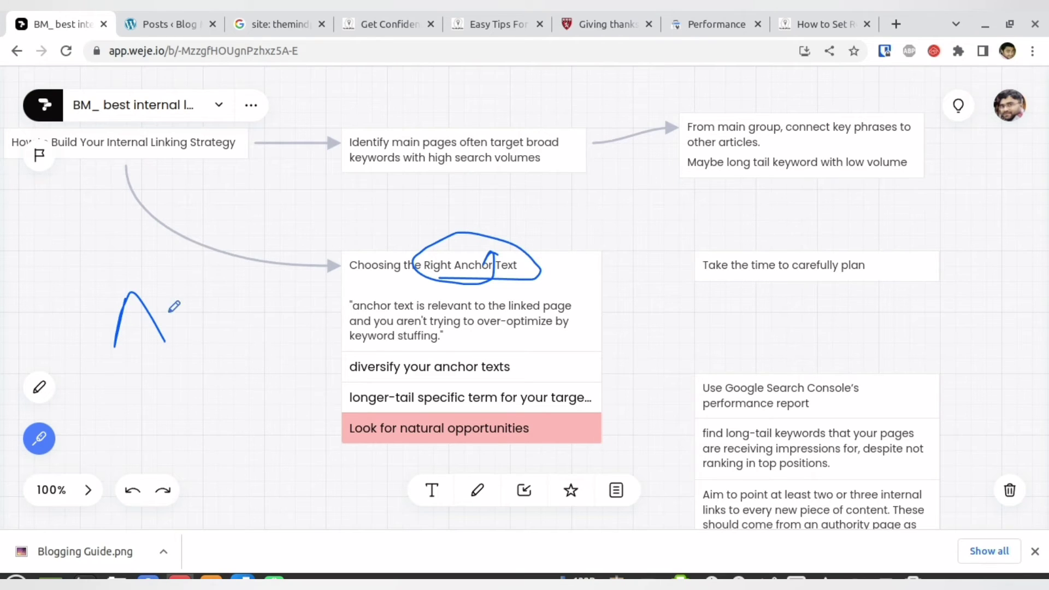
mouse_move(275, 288)
mouse_down()
mouse_move(278, 330)
mouse_move(295, 320)
mouse_move(390, 357)
mouse_up()
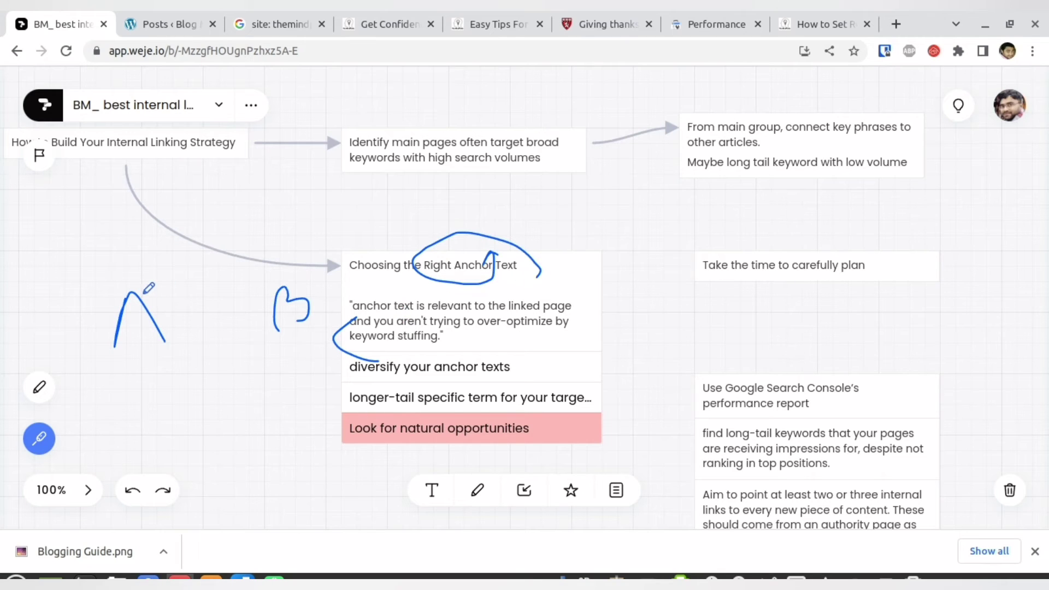
mouse_move(137, 304)
mouse_down()
mouse_move(156, 253)
mouse_move(246, 286)
mouse_move(252, 300)
mouse_up()
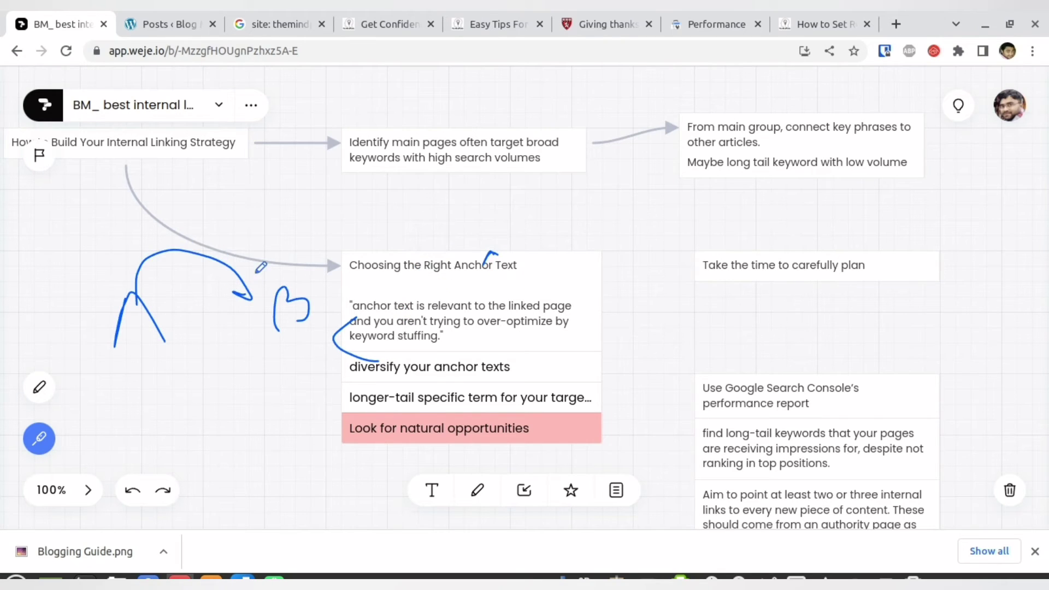
mouse_move(285, 244)
mouse_down()
mouse_move(356, 342)
mouse_move(336, 323)
mouse_up()
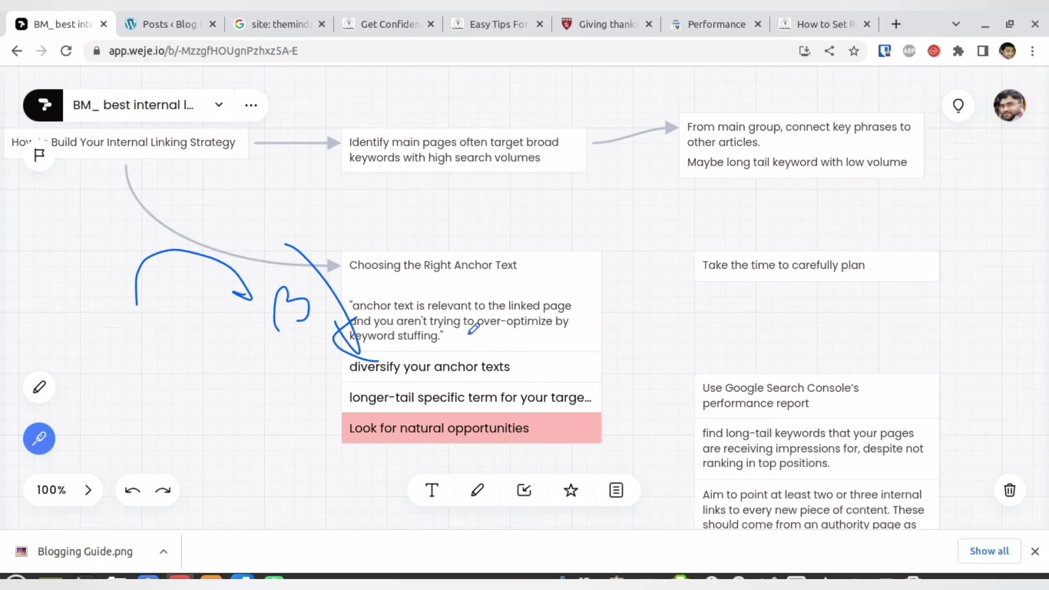
- Mark the over-optimizing caution, the longer-tail term tip and the natural opportunities tip on the anchor text card
drag(468, 334, 483, 334)
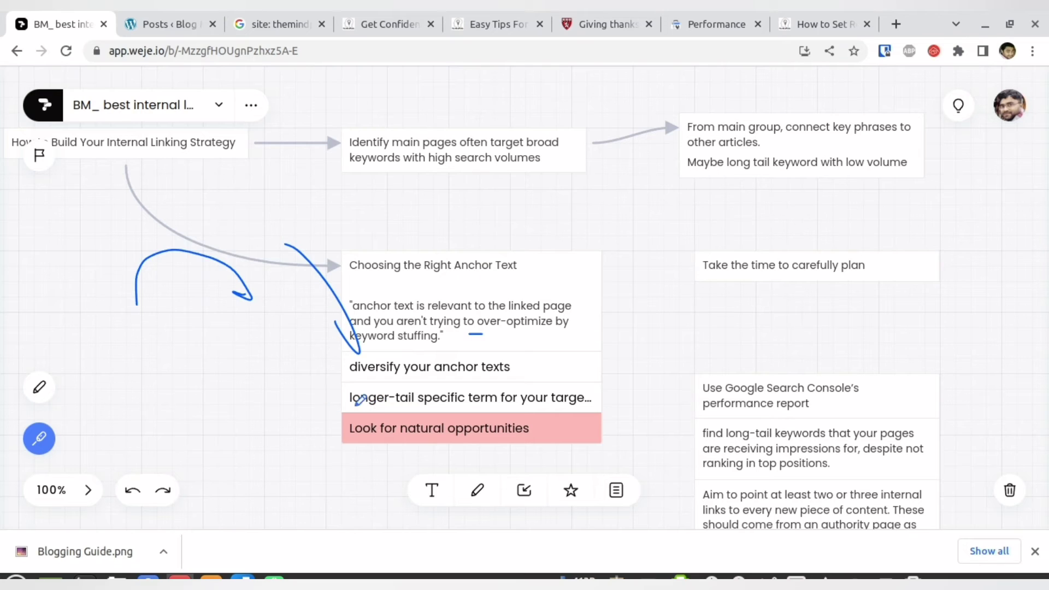
mouse_move(356, 406)
mouse_down()
mouse_move(554, 404)
mouse_move(327, 368)
mouse_move(338, 404)
mouse_move(354, 365)
mouse_move(320, 383)
mouse_move(345, 371)
mouse_up()
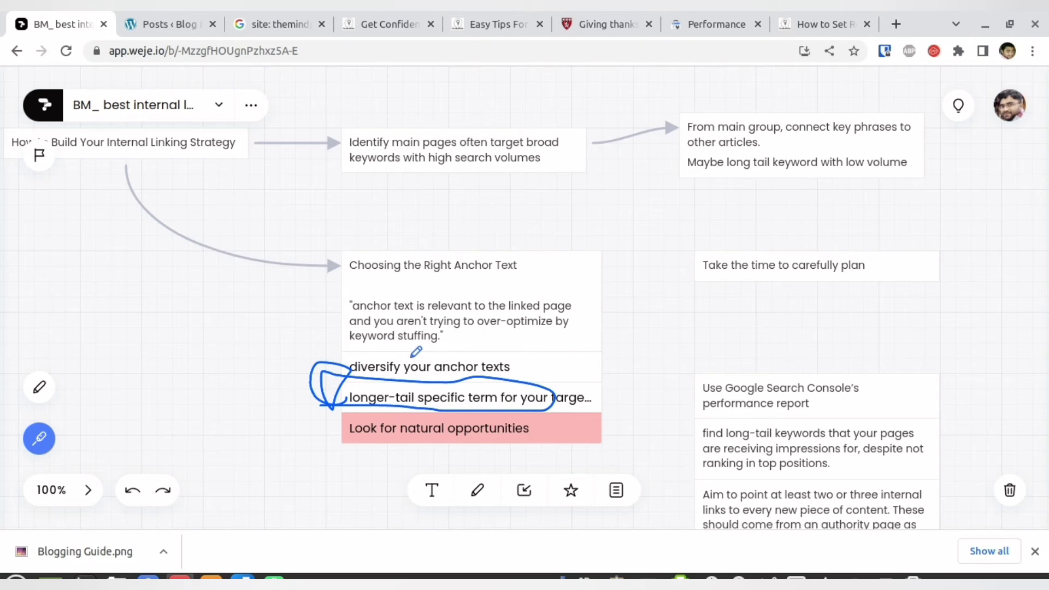
drag(417, 437, 540, 433)
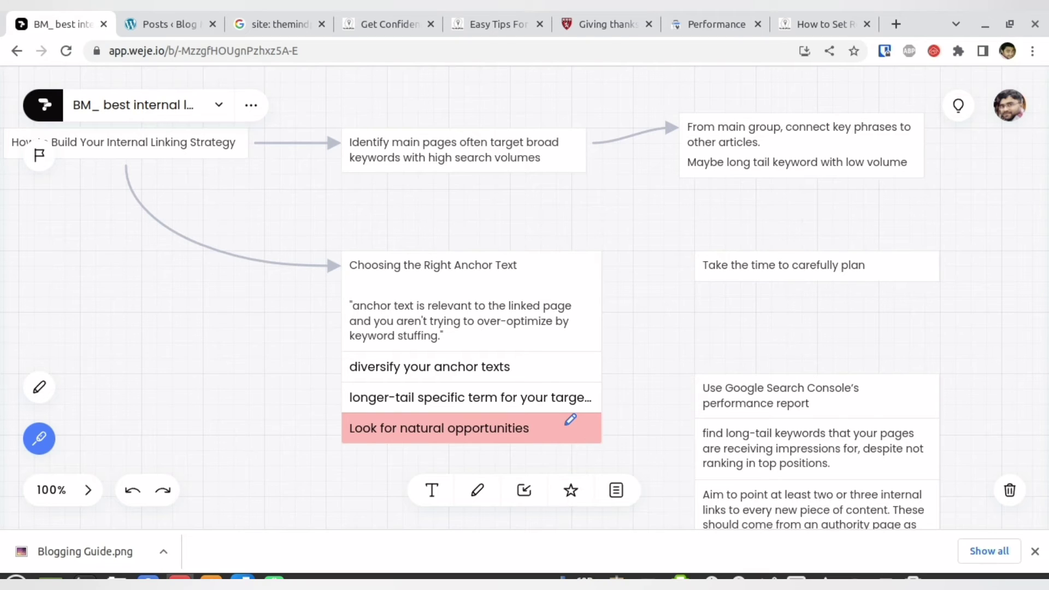
- Examine the self-confidence article's sections for naturally placed links and highlight "to-boost-your-self-confidence" in its web address
click(389, 24)
scroll(289, 226, up, 10)
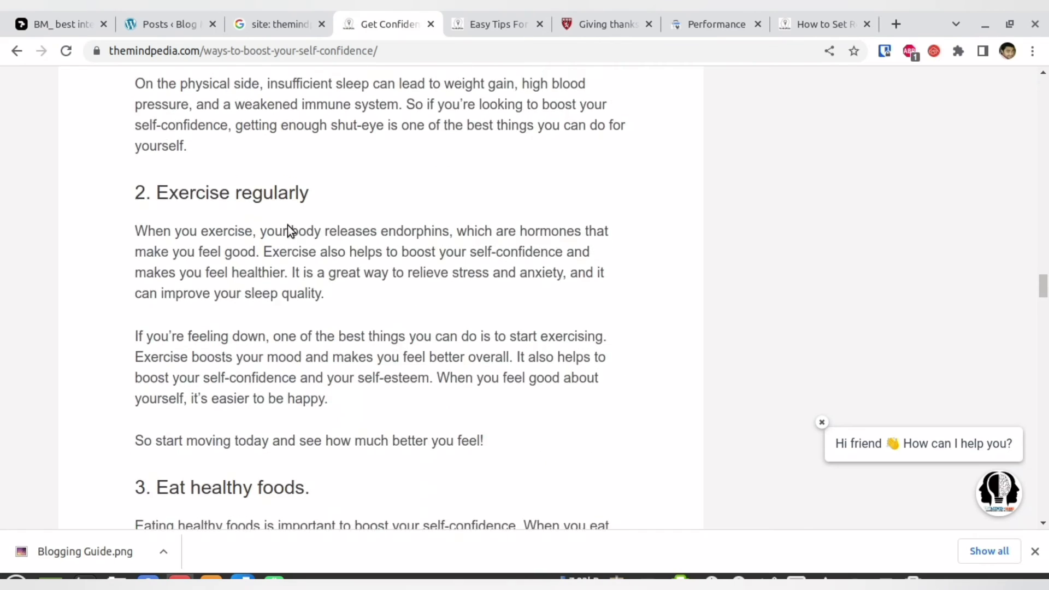
scroll(288, 230, down, 6)
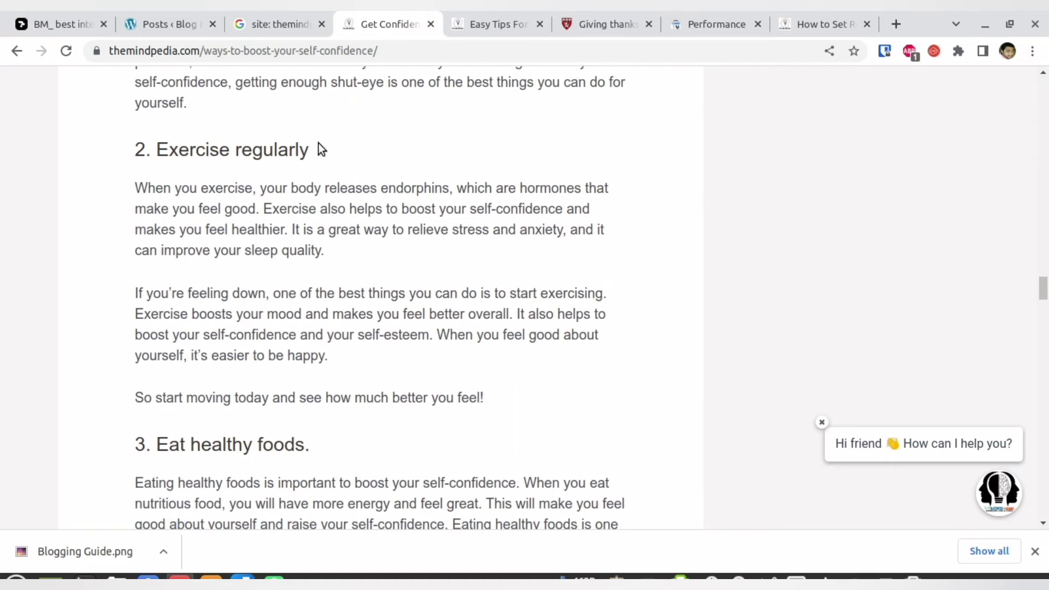
scroll(306, 218, down, 2)
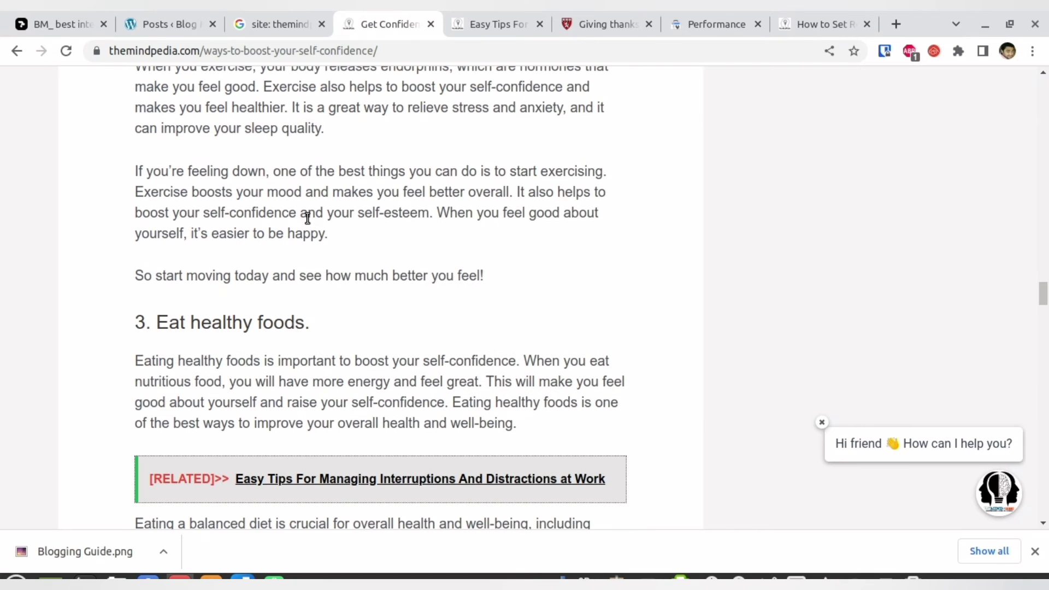
scroll(306, 164, down, 20)
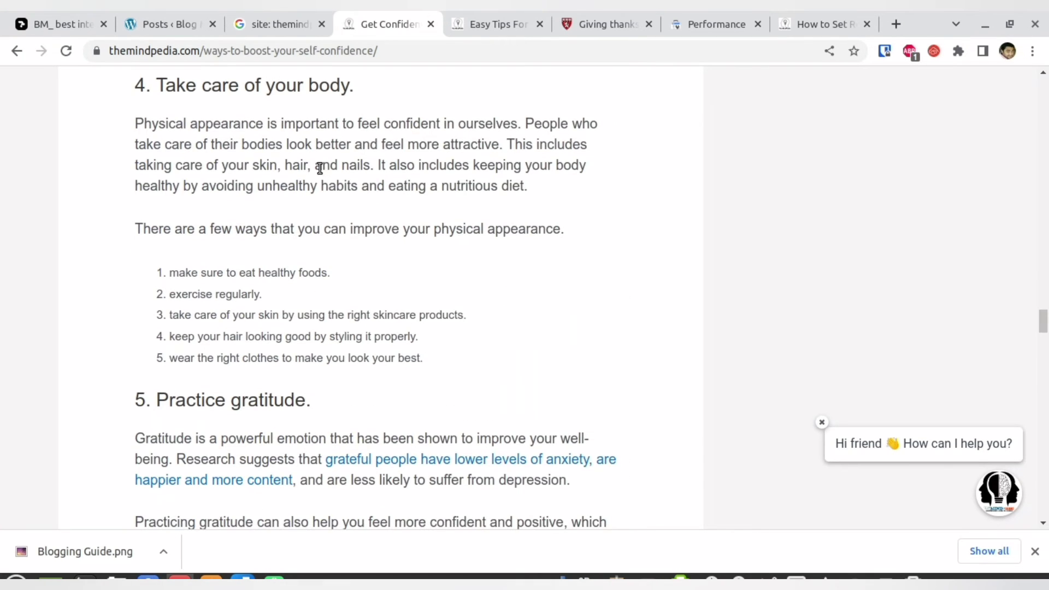
scroll(322, 171, down, 8)
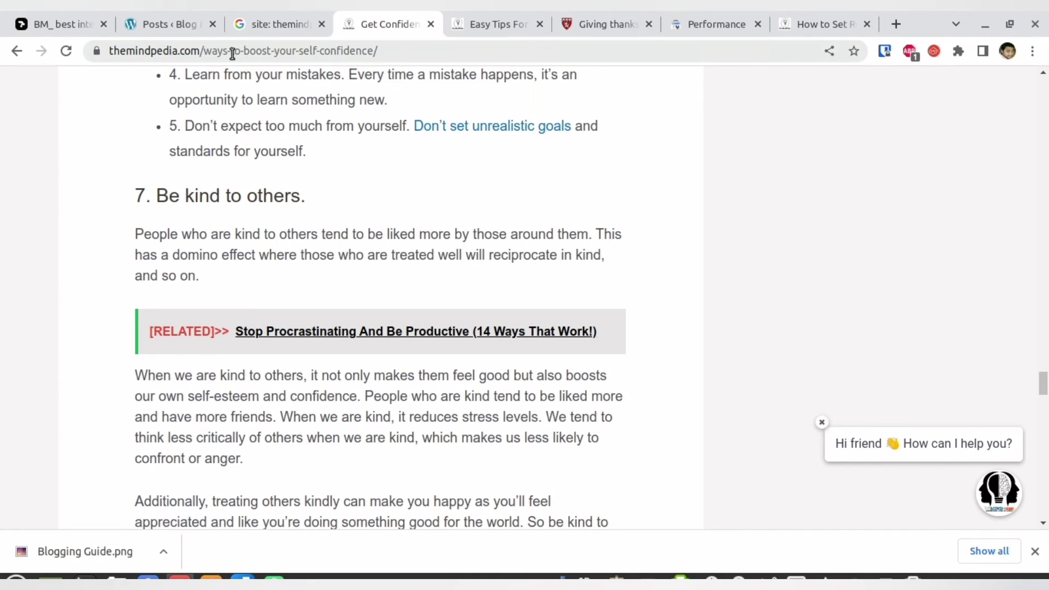
drag(232, 51, 391, 110)
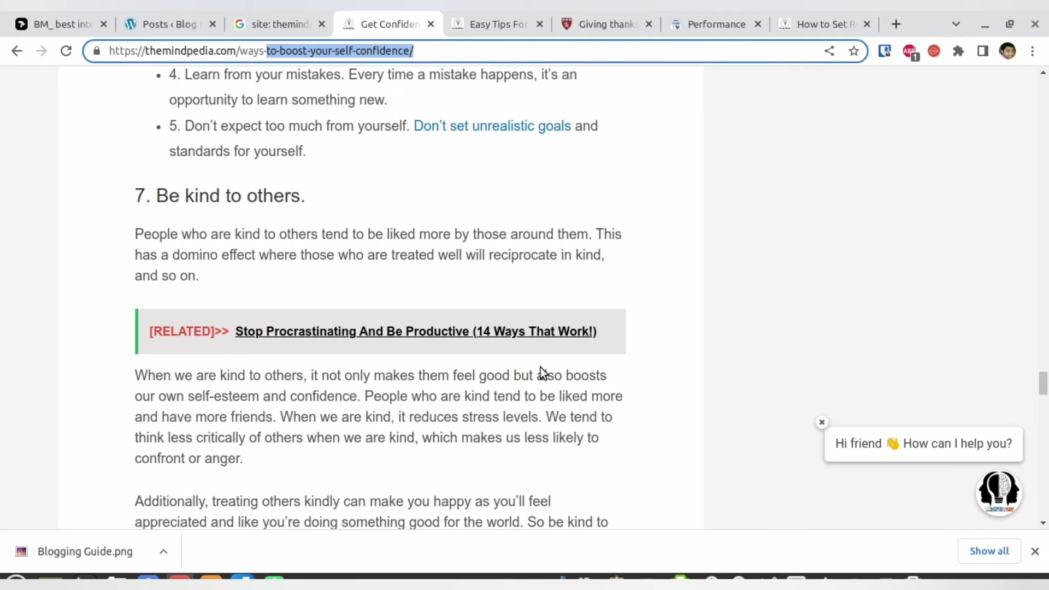
- Return to the board, underline "natural opportunities" and circle the "Choosing the Right Anchor Text" heading with the fading pen
click(11, 13)
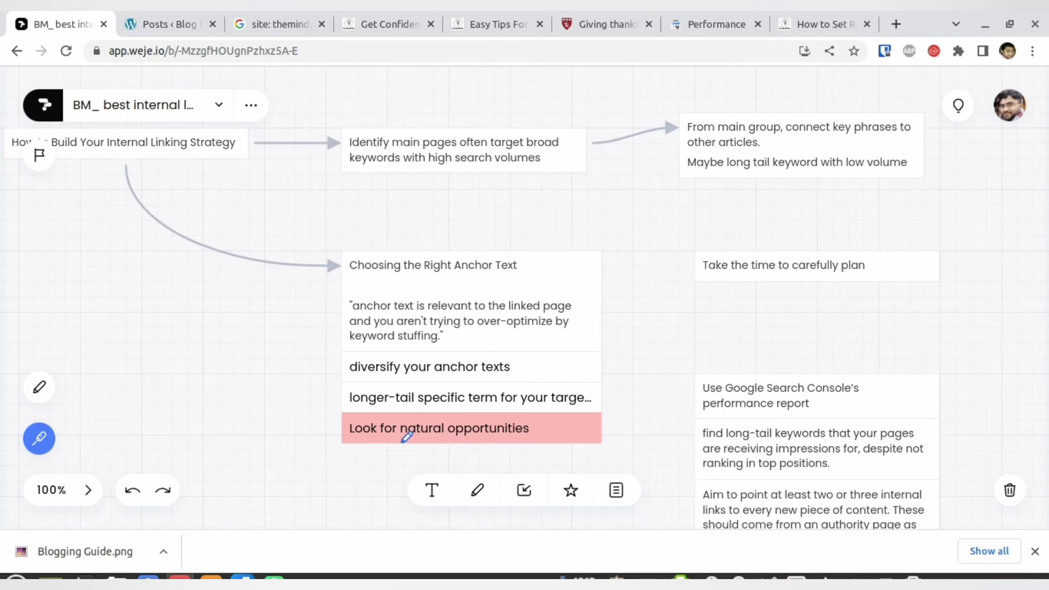
drag(402, 443, 522, 446)
mouse_move(510, 247)
mouse_down()
mouse_move(401, 299)
mouse_move(484, 256)
mouse_up()
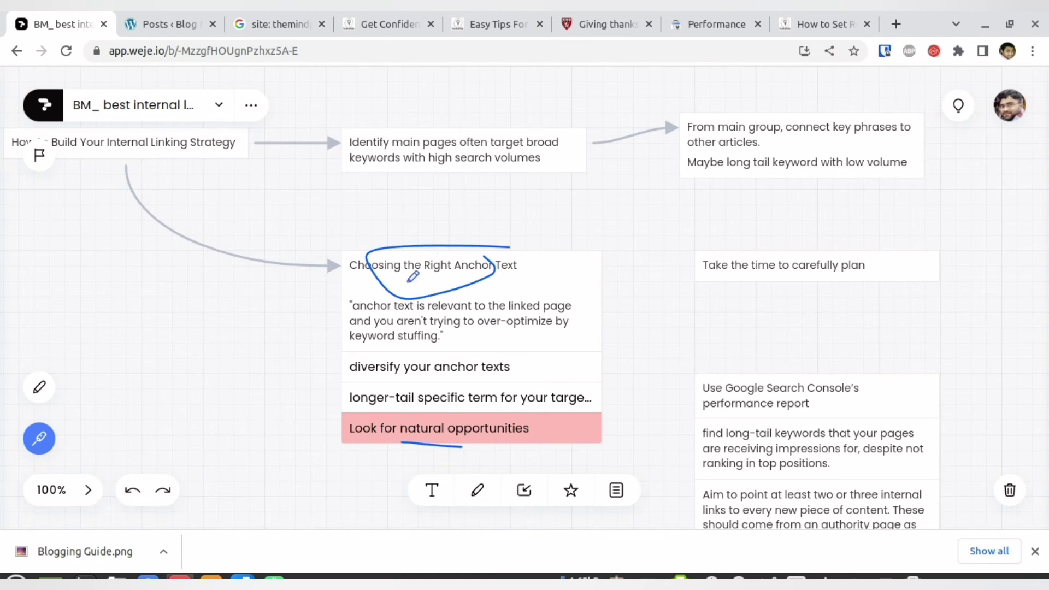
click(43, 449)
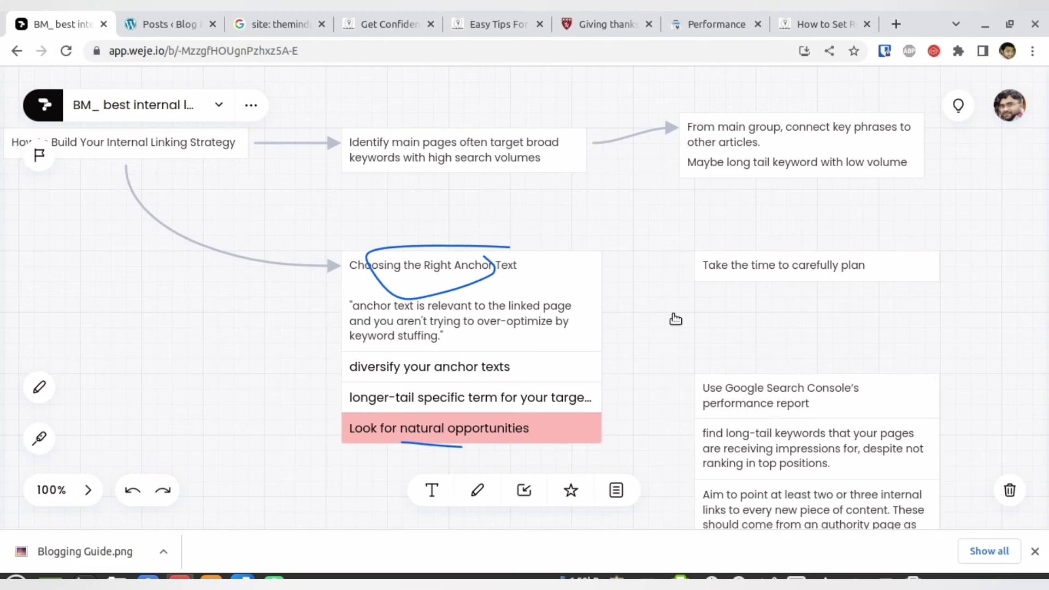
- Mark the "Take the time to carefully plan" card with the fading pen
drag(674, 318, 585, 314)
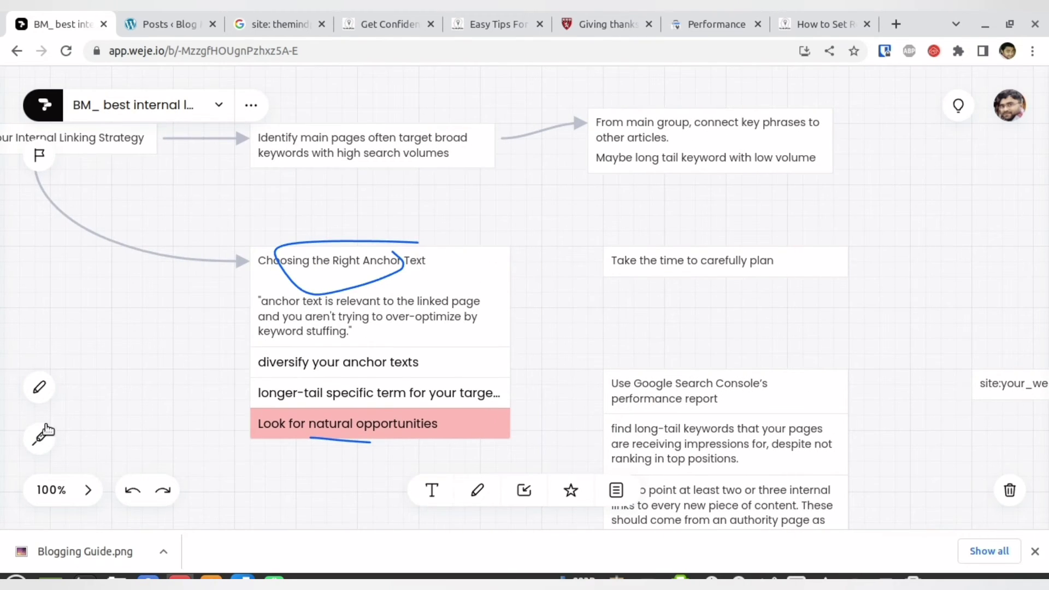
click(39, 438)
mouse_move(800, 259)
mouse_down()
mouse_move(600, 248)
mouse_move(801, 243)
mouse_move(794, 272)
mouse_up()
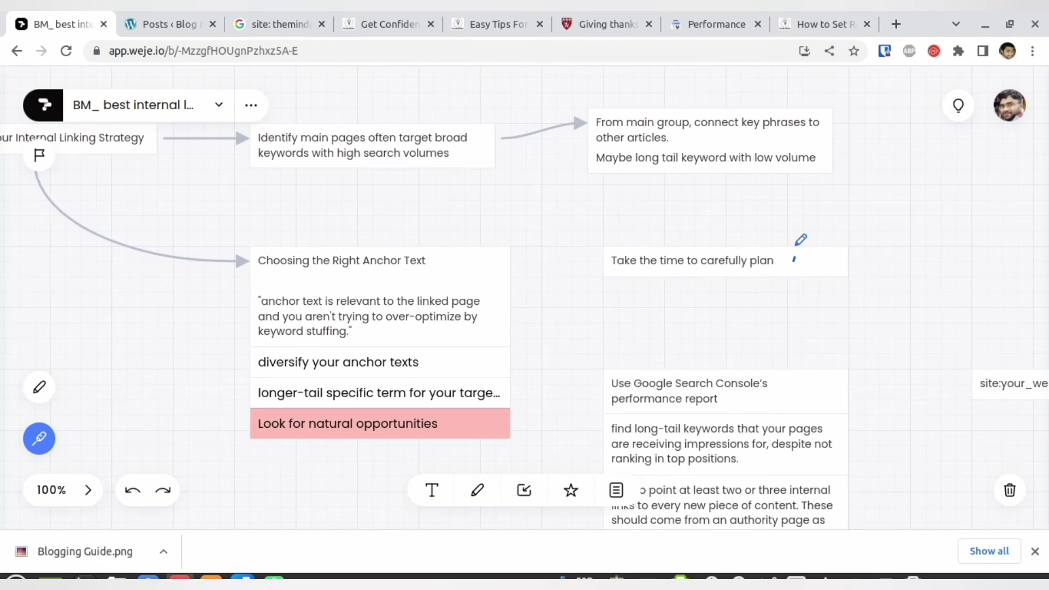
- Switch to the Google search and rerun the query site: themindpedia.com "procrastination"
click(298, 17)
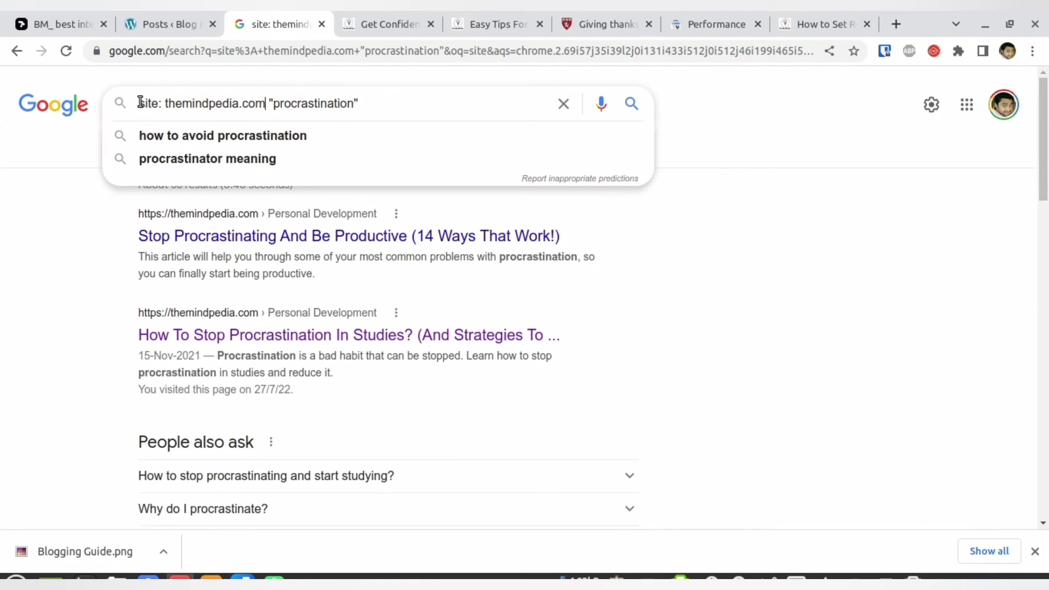
drag(141, 102, 364, 104)
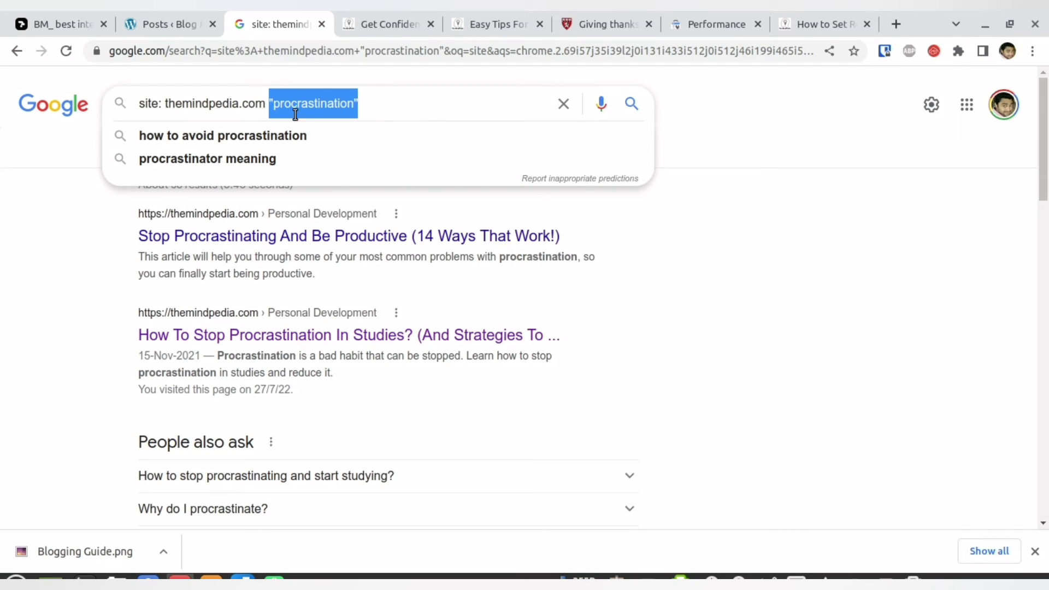
click(314, 106)
click(633, 103)
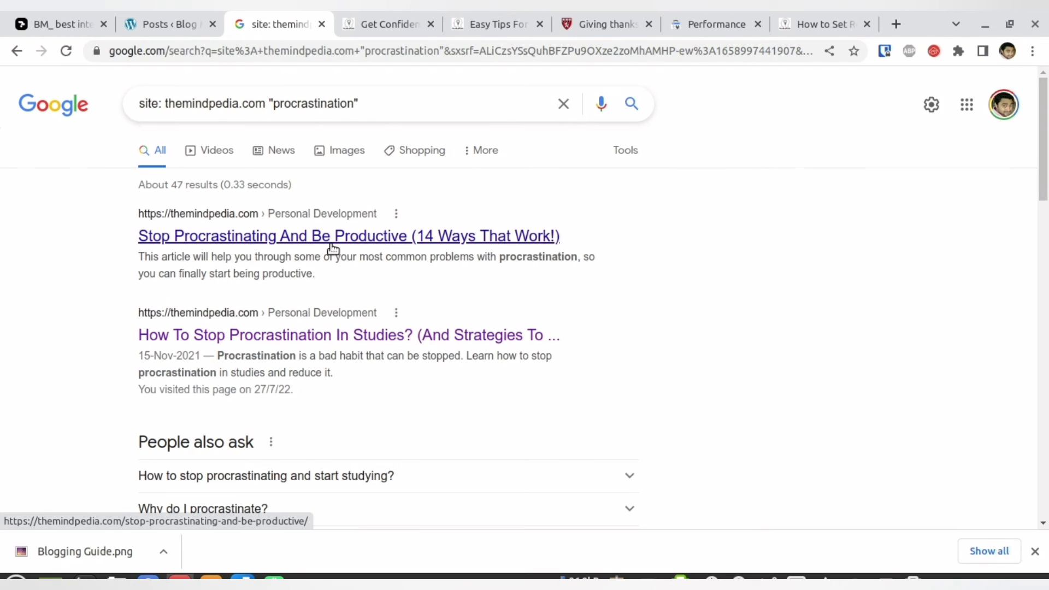
- Examine the site search results for articles mentioning procrastination, highlighting the keyword in the time management, success tips and 3 Types & 5 Reasons snippets
scroll(328, 246, down, 1)
scroll(312, 267, down, 5)
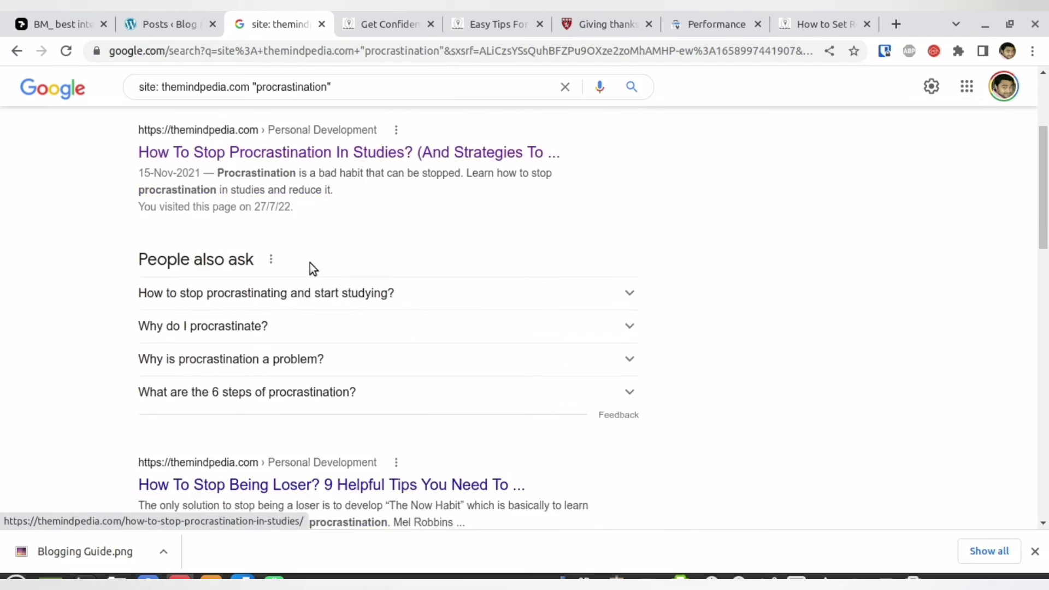
scroll(310, 263, down, 6)
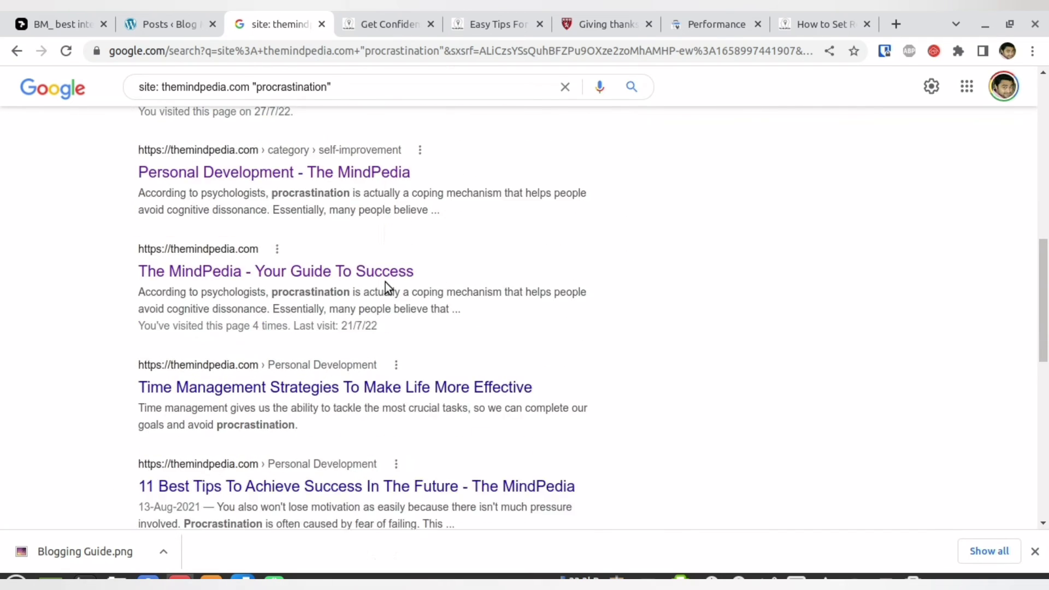
scroll(295, 235, down, 2)
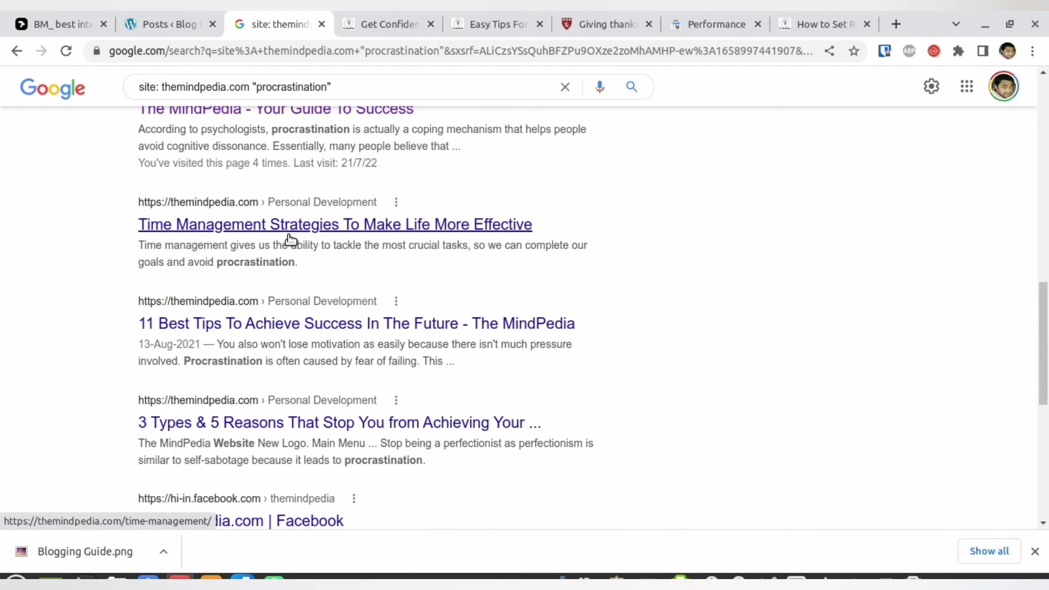
drag(214, 263, 298, 264)
scroll(299, 264, down, 1)
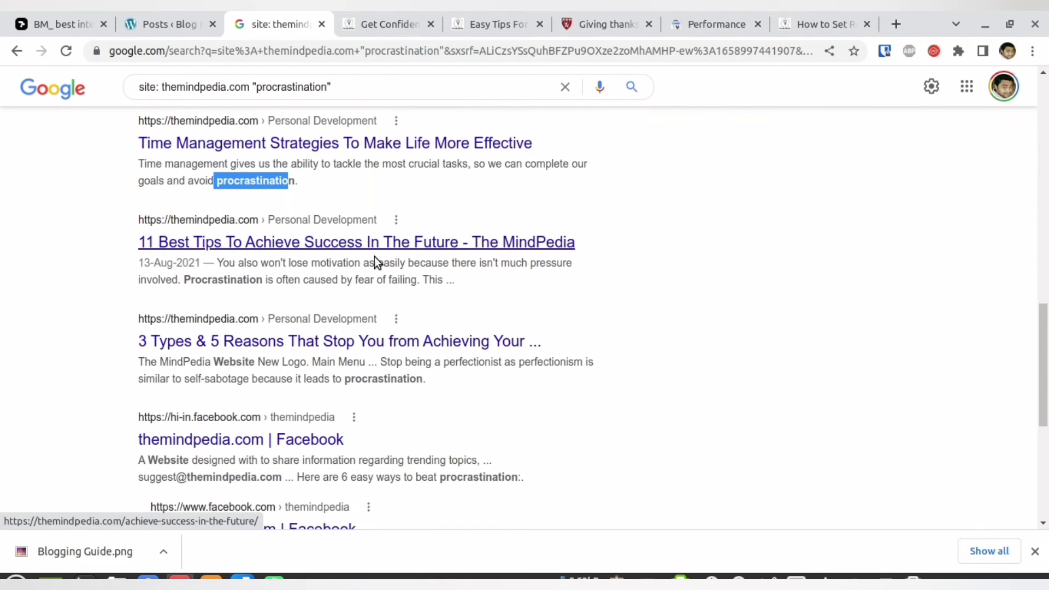
drag(191, 281, 256, 281)
scroll(212, 399, down, 1)
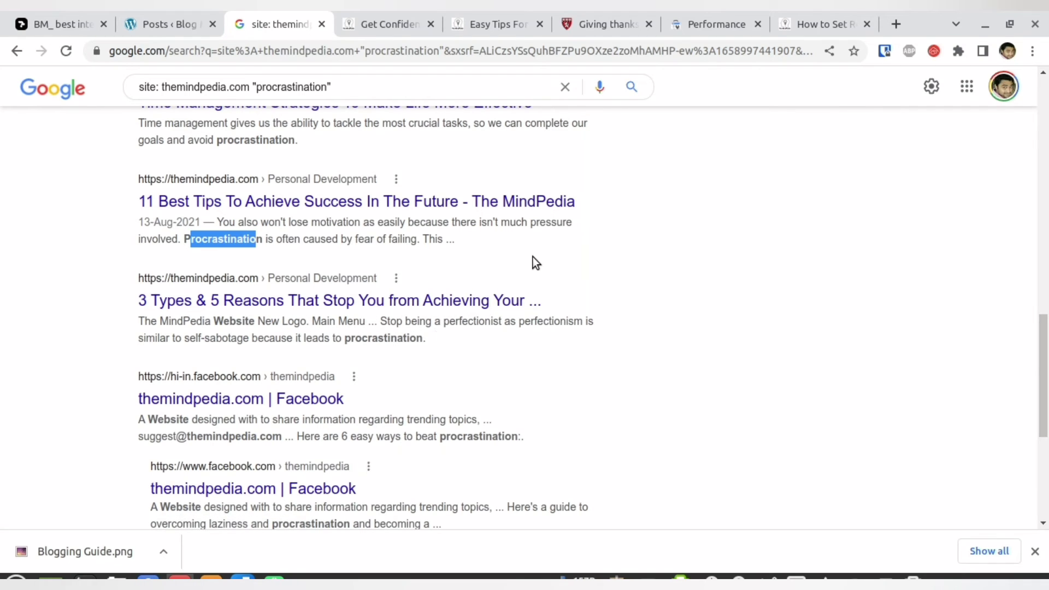
drag(345, 338, 407, 331)
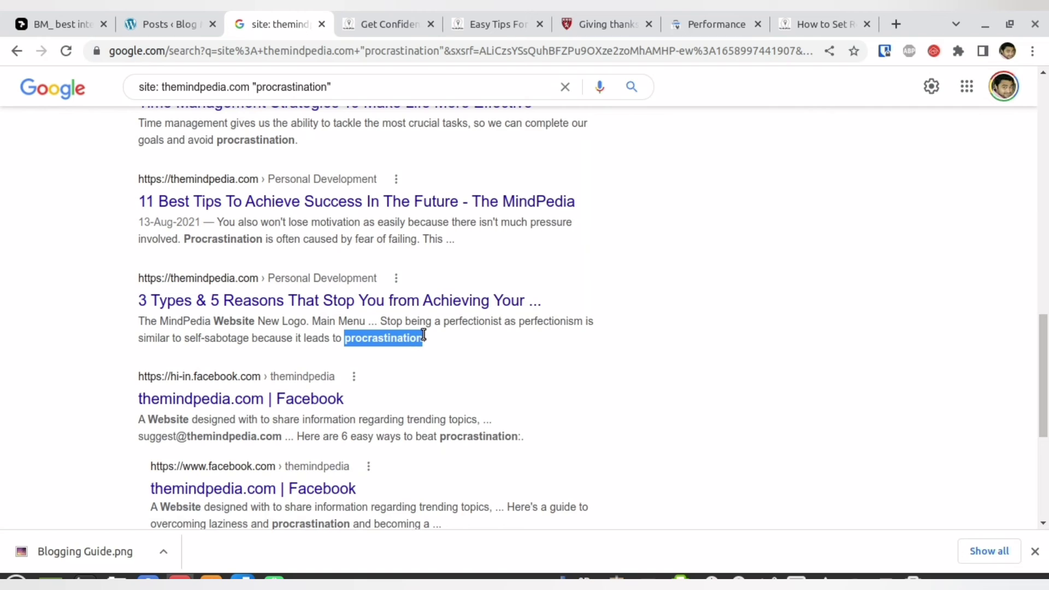
scroll(408, 339, down, 5)
scroll(350, 222, up, 10)
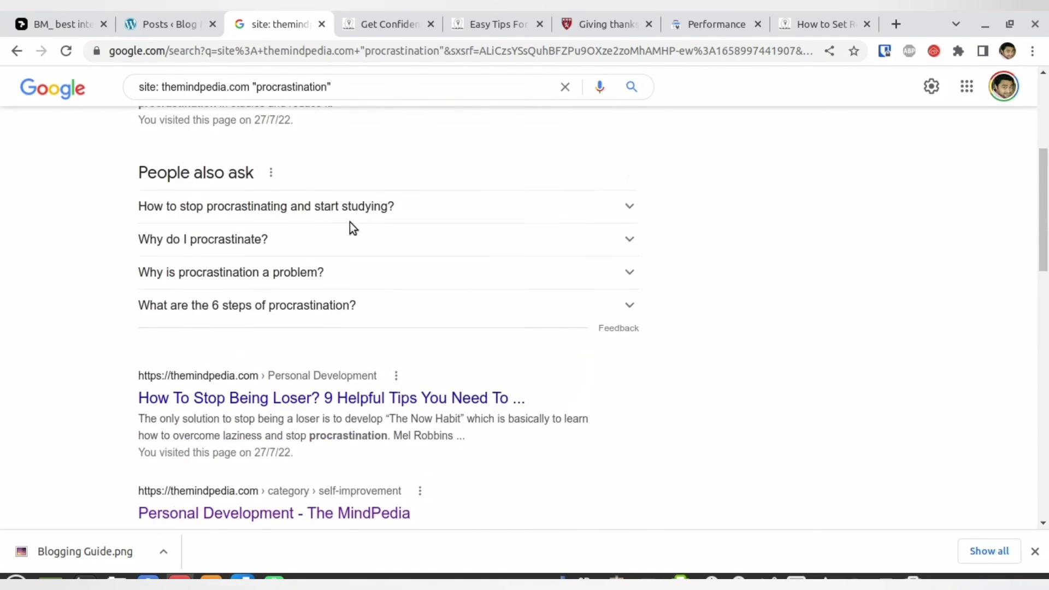
scroll(350, 222, up, 5)
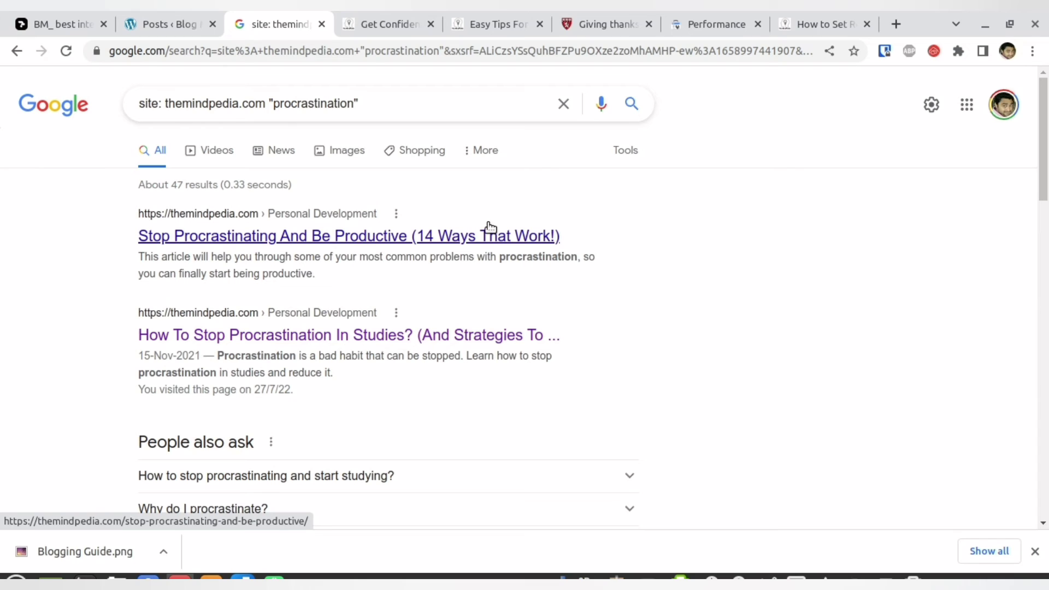
- Replace the domain in the site search query with the placeholder yourwebsite.com
click(285, 103)
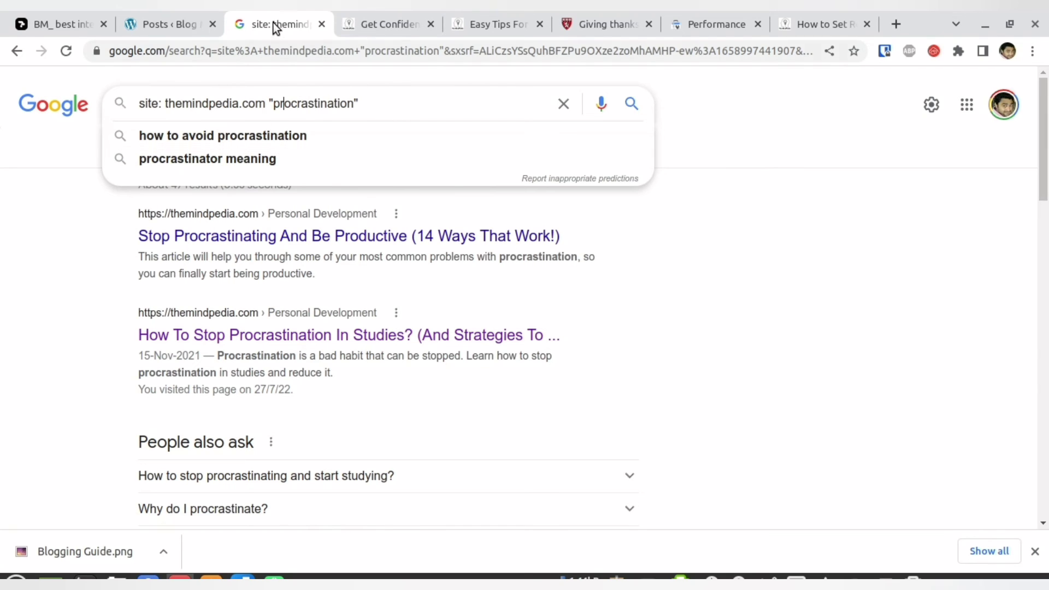
drag(142, 105, 270, 99)
click(167, 106)
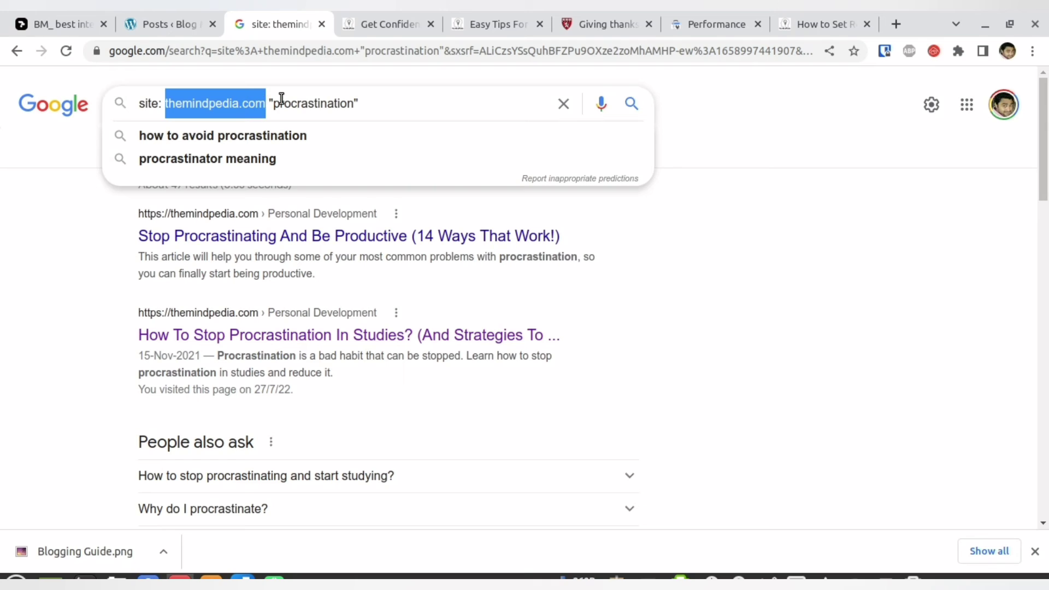
text(yourweb)
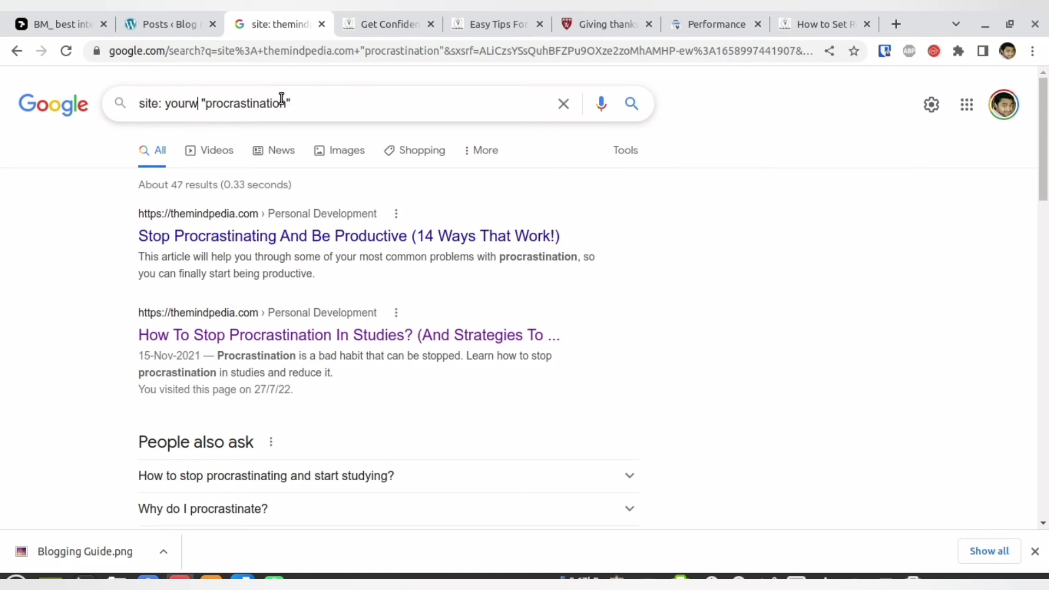
text(site)
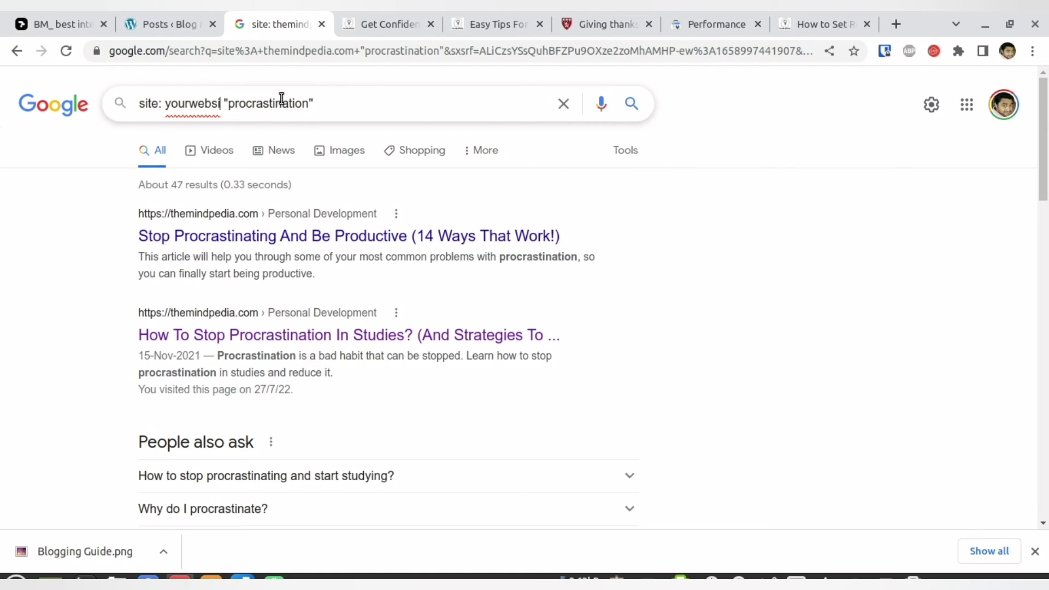
text(.com)
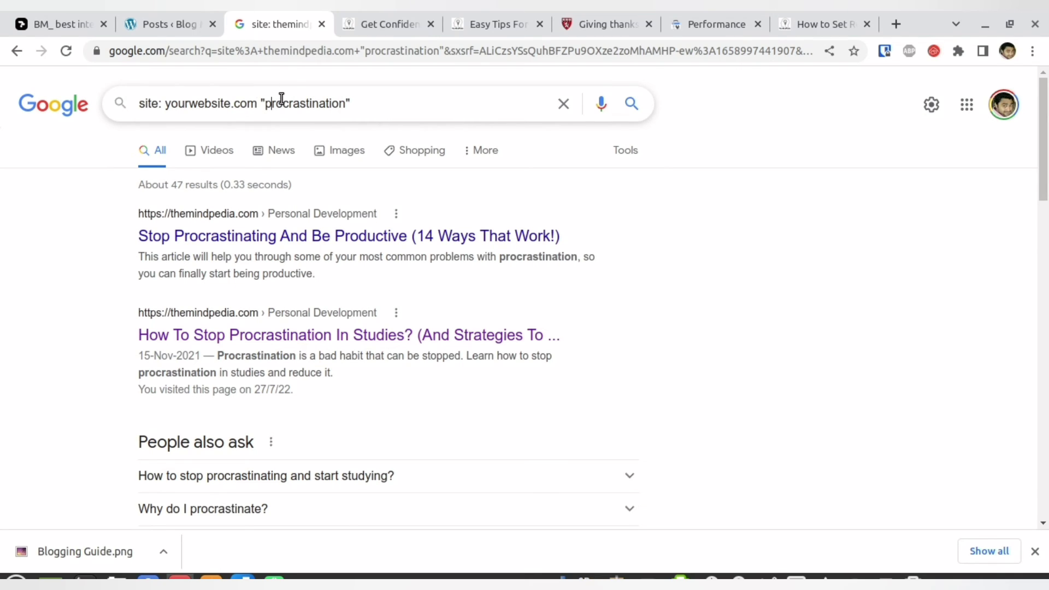
- Replace the quoted keyword procrastination in the site search query with the placeholder "keywork 1 2"
key(Delete)
key(Delete)
key(Delete)
key(Delete)
key(Delete)
key(Delete)
key(Delete)
key(Delete)
key(Delete)
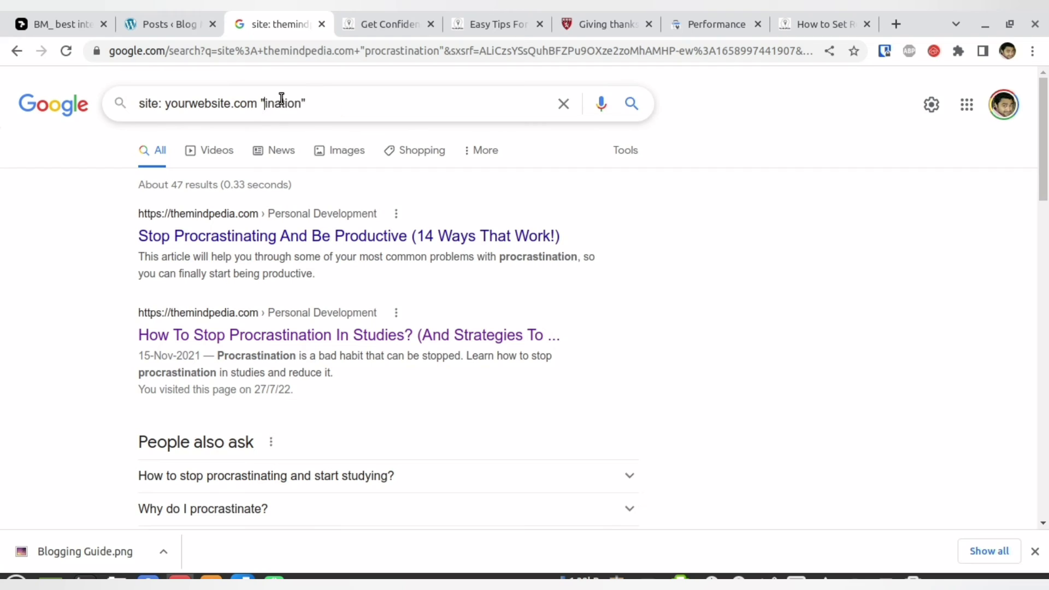
key(Delete)
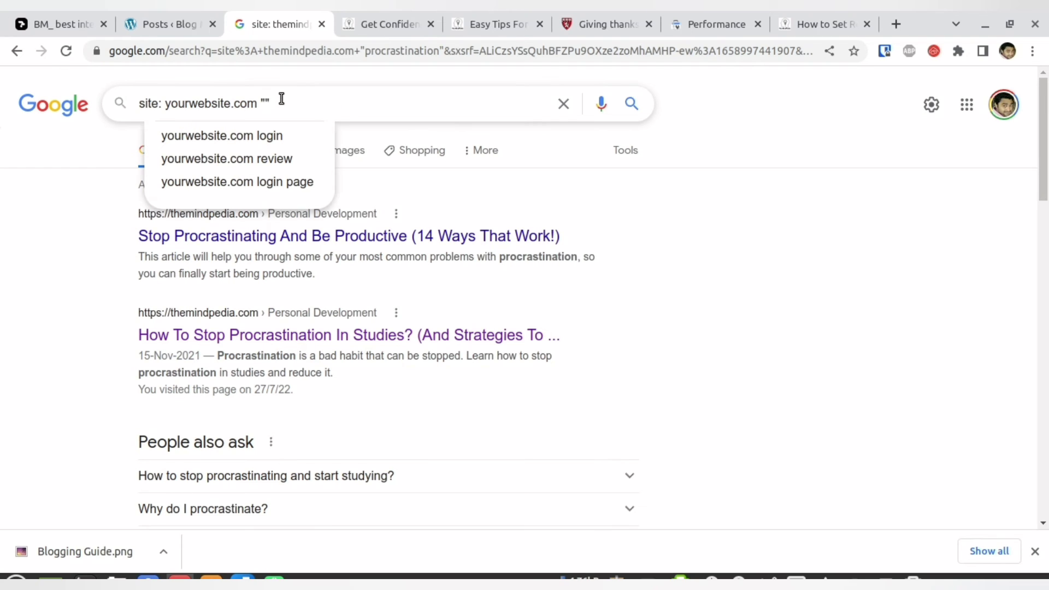
text(keywork )
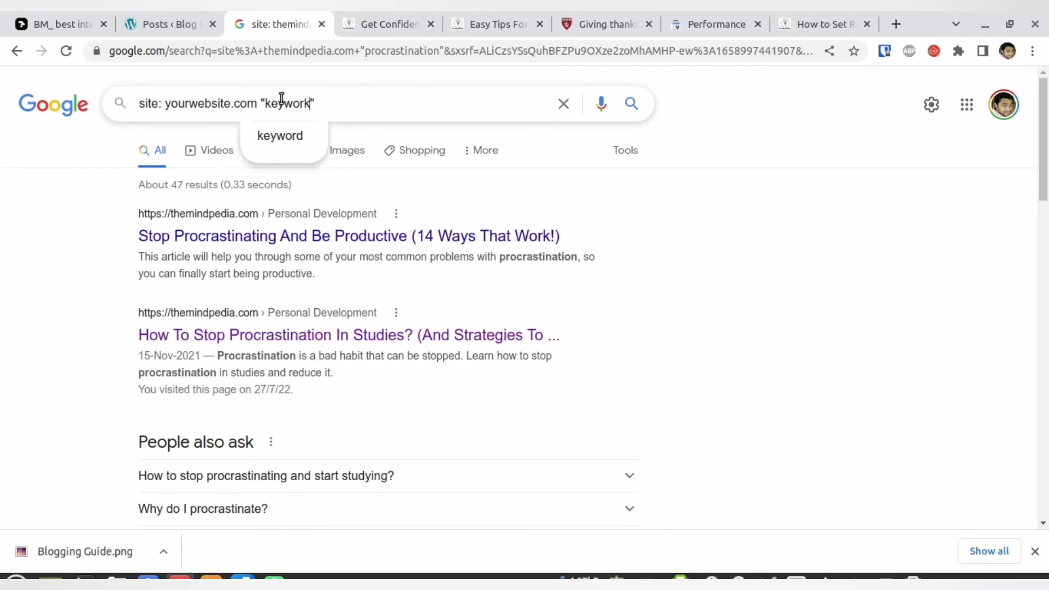
text(1 2)
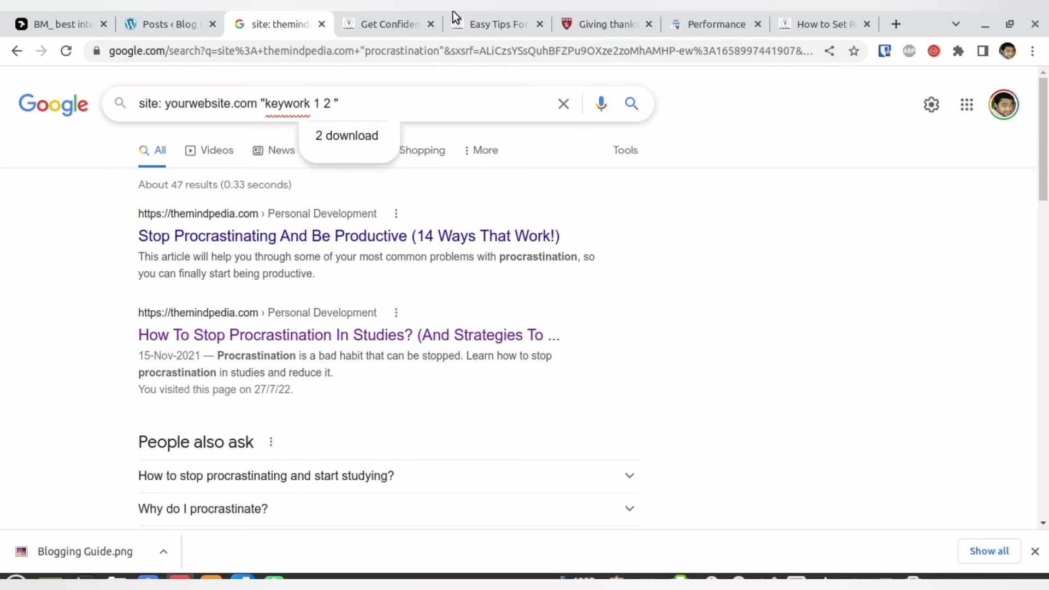
- Switch to the board's Search Console notes, and list the page's queries in Search Console sorted by impressions
click(67, 16)
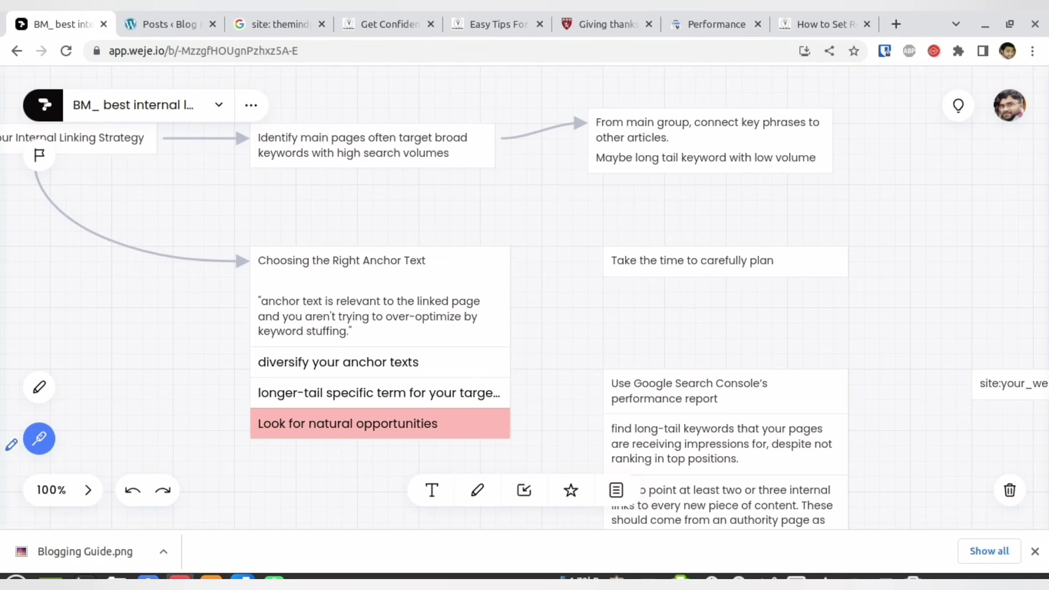
click(38, 438)
drag(609, 324, 441, 255)
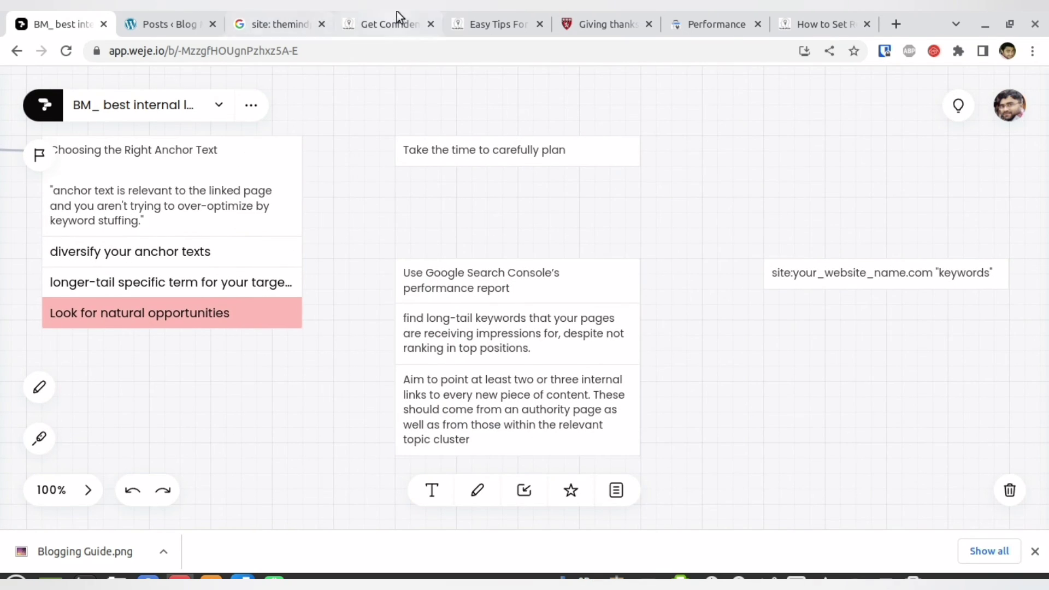
click(742, 17)
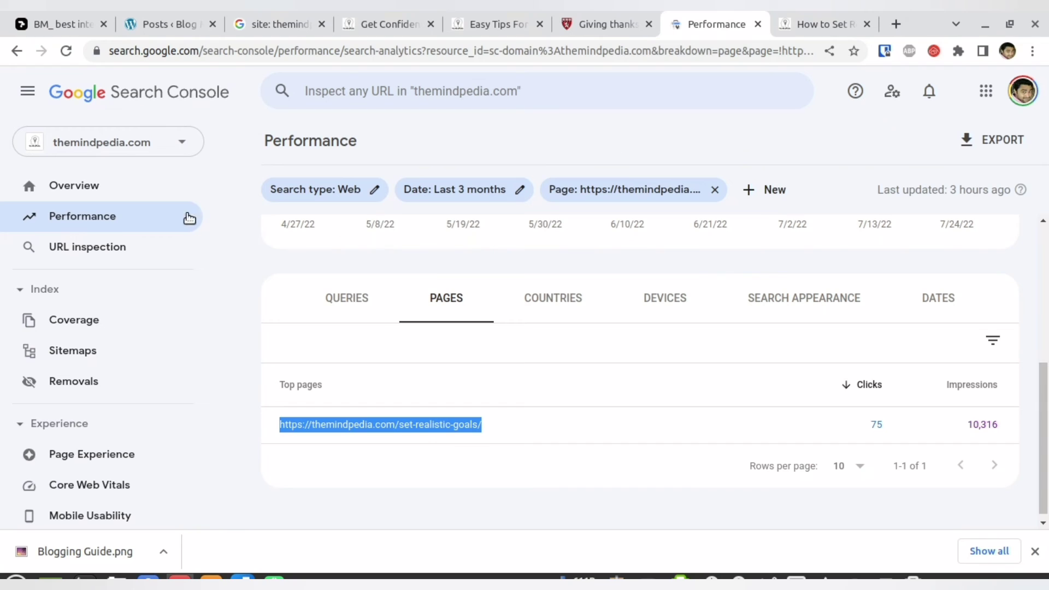
click(349, 299)
scroll(356, 303, down, 1)
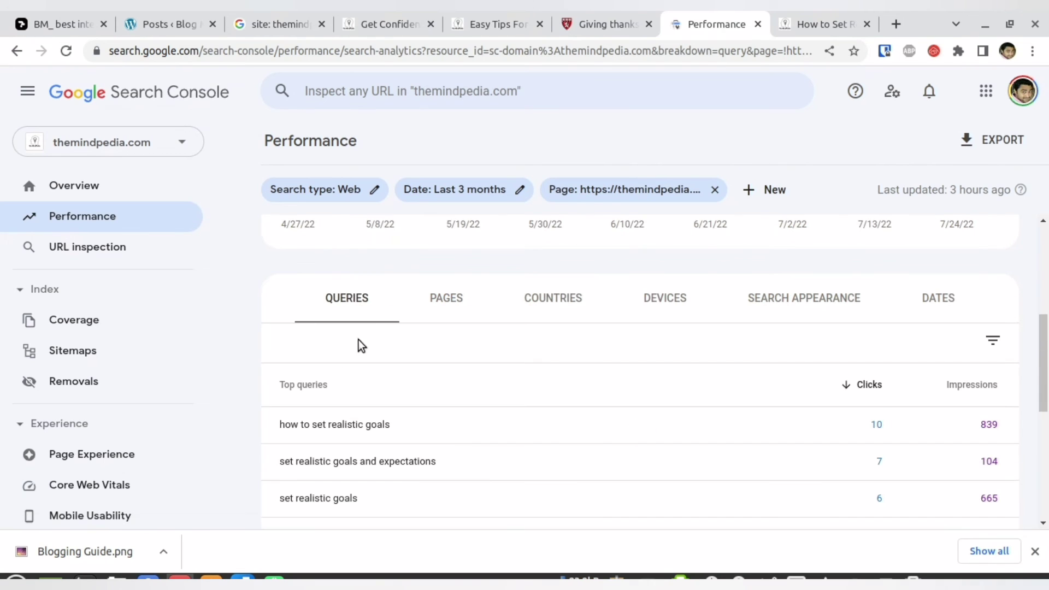
click(986, 383)
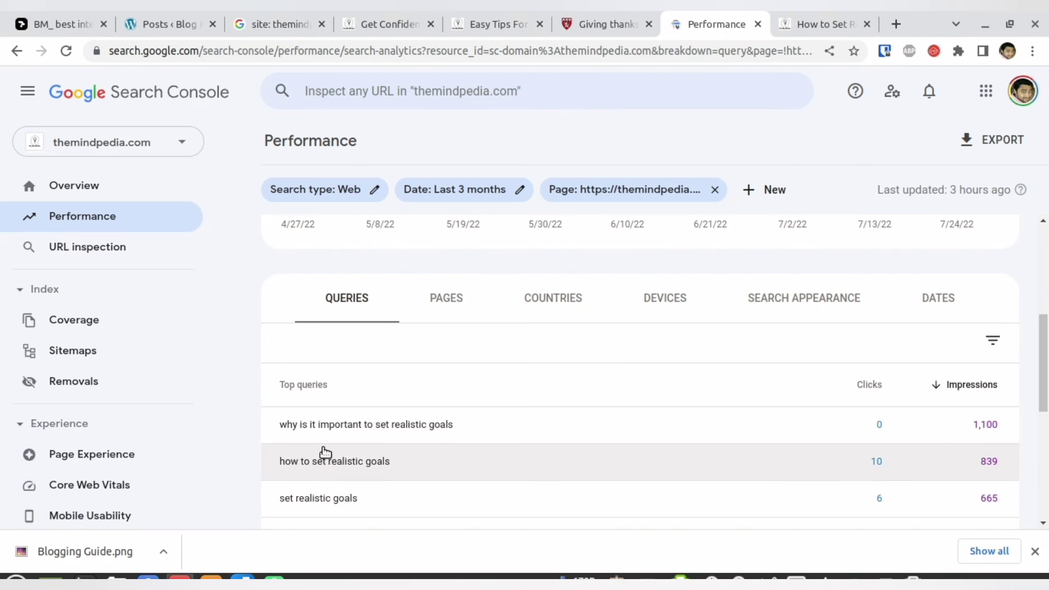
- Revisit the board and Google search, and compare the queries and pages reports in the Search Console performance view
click(55, 16)
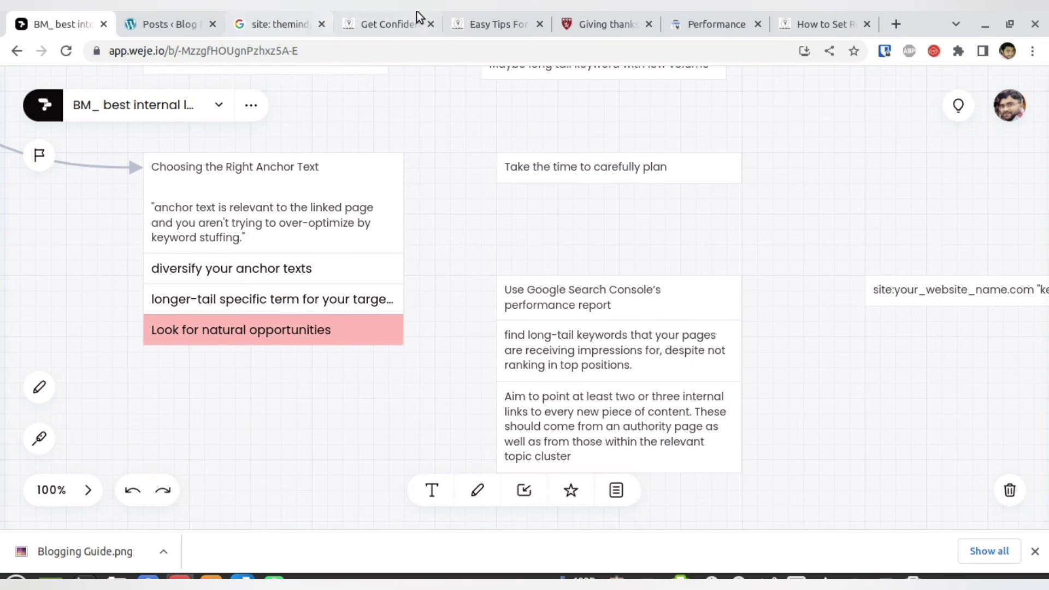
click(382, 16)
click(264, 17)
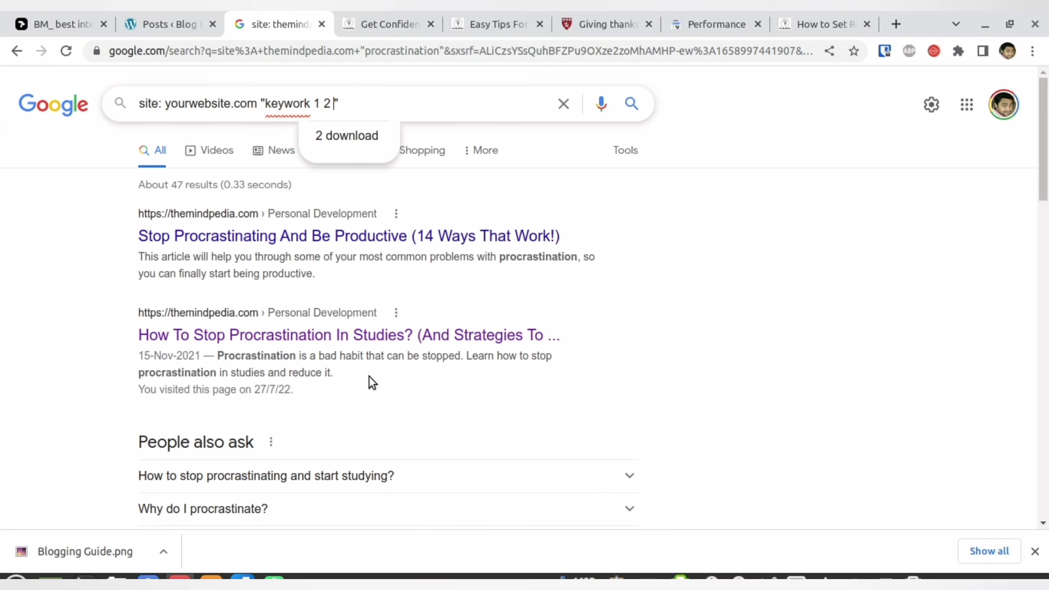
click(143, 19)
click(723, 17)
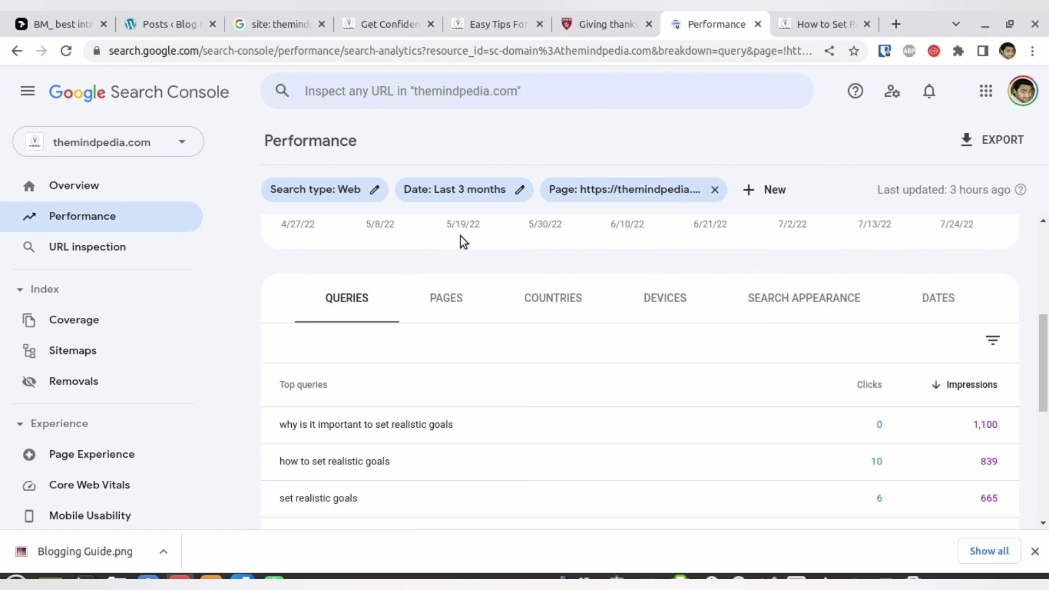
click(441, 305)
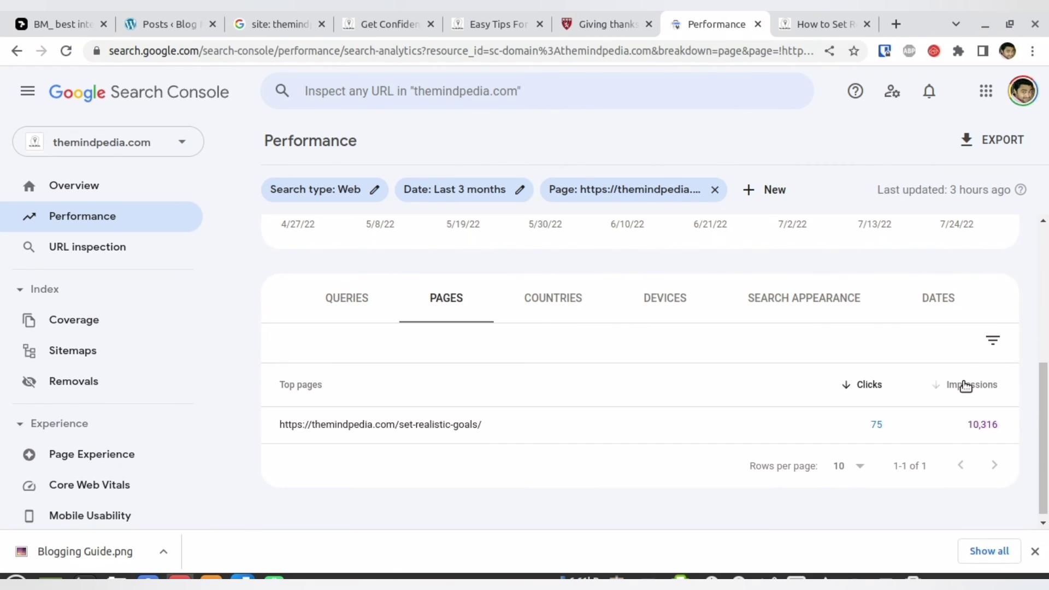
click(393, 299)
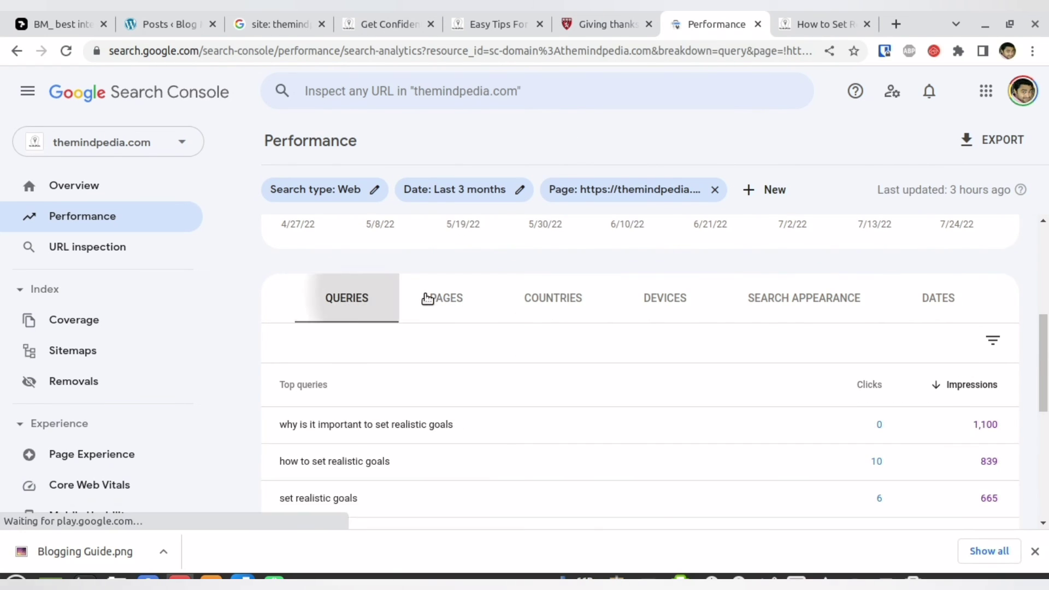
click(438, 305)
scroll(437, 301, up, 2)
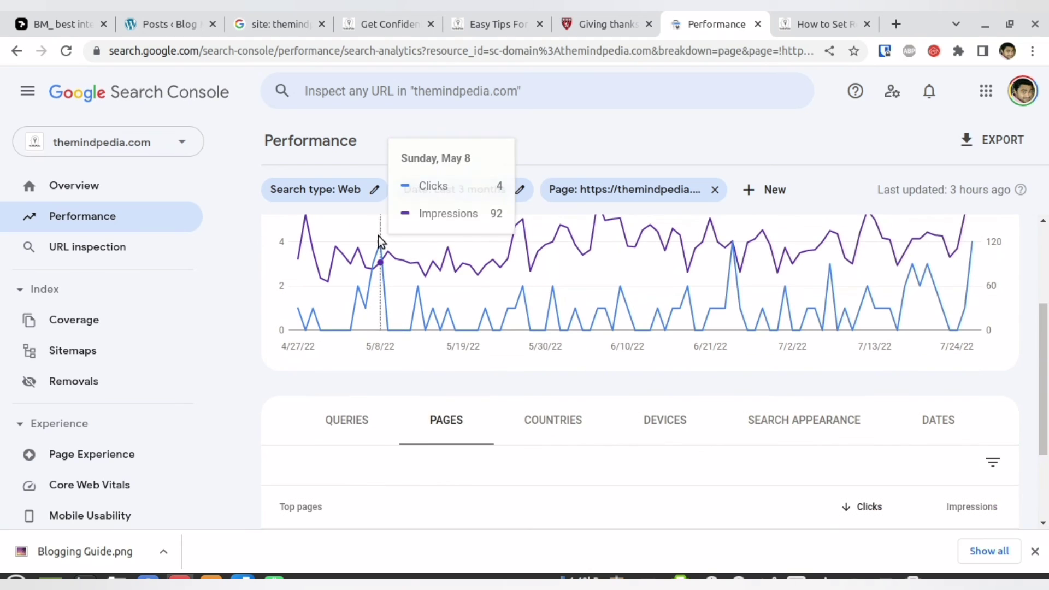
- On the board, circle "Aim to point at least two or three internal links" and draw an arrow toward it with the fading pen
click(42, 17)
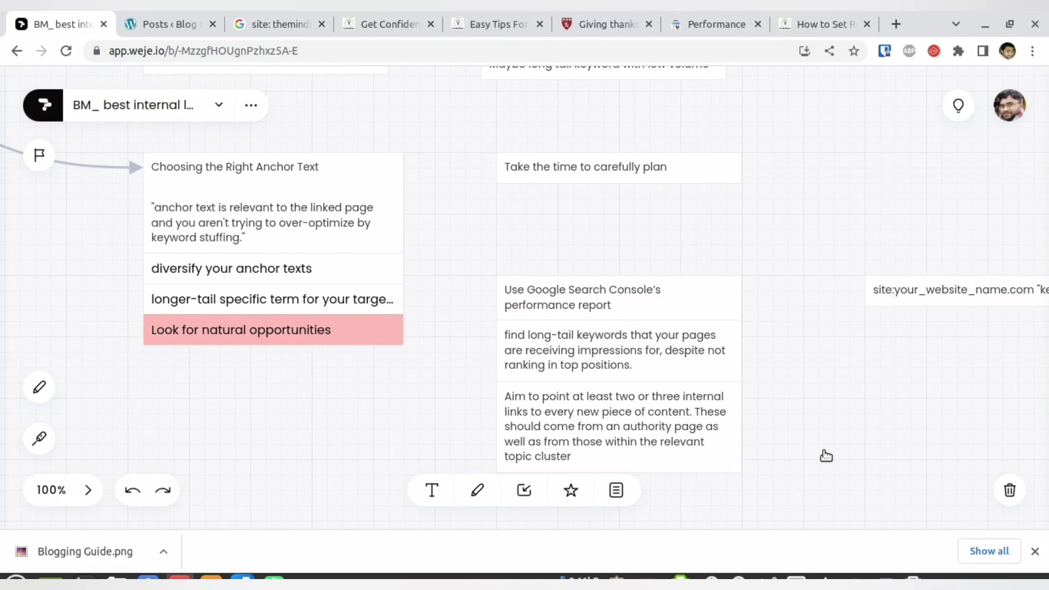
drag(825, 457, 705, 387)
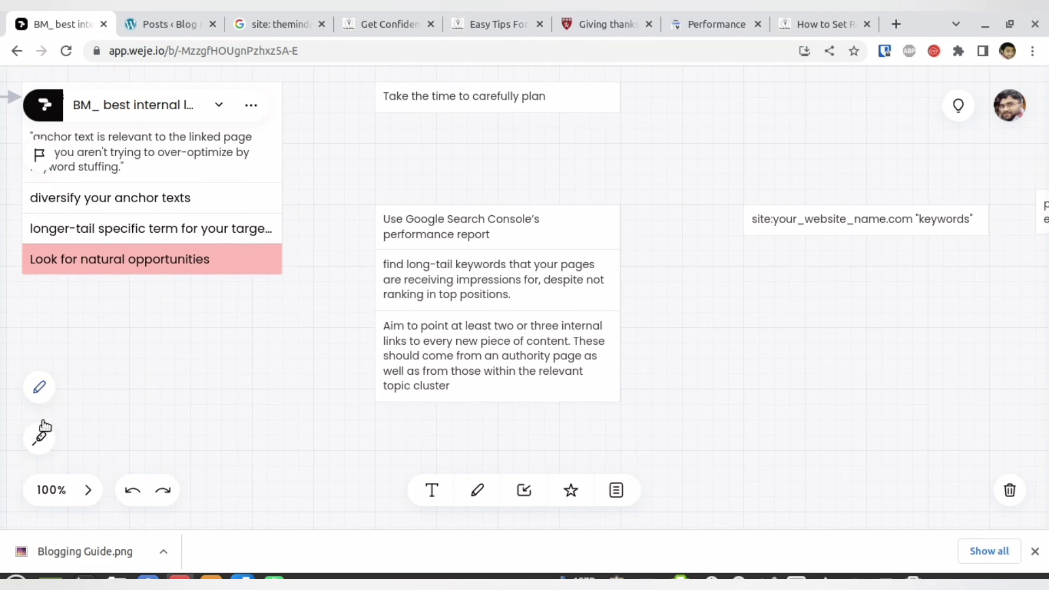
click(40, 437)
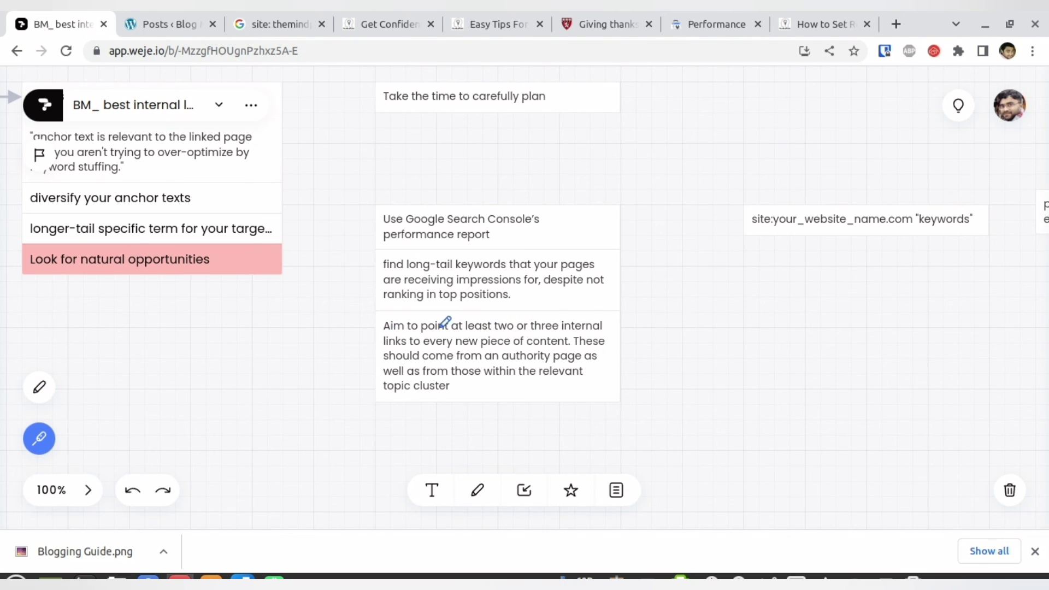
mouse_move(391, 330)
mouse_down()
mouse_move(596, 334)
mouse_move(623, 315)
mouse_move(374, 325)
mouse_move(481, 350)
mouse_move(560, 348)
mouse_move(584, 323)
mouse_move(571, 320)
mouse_up()
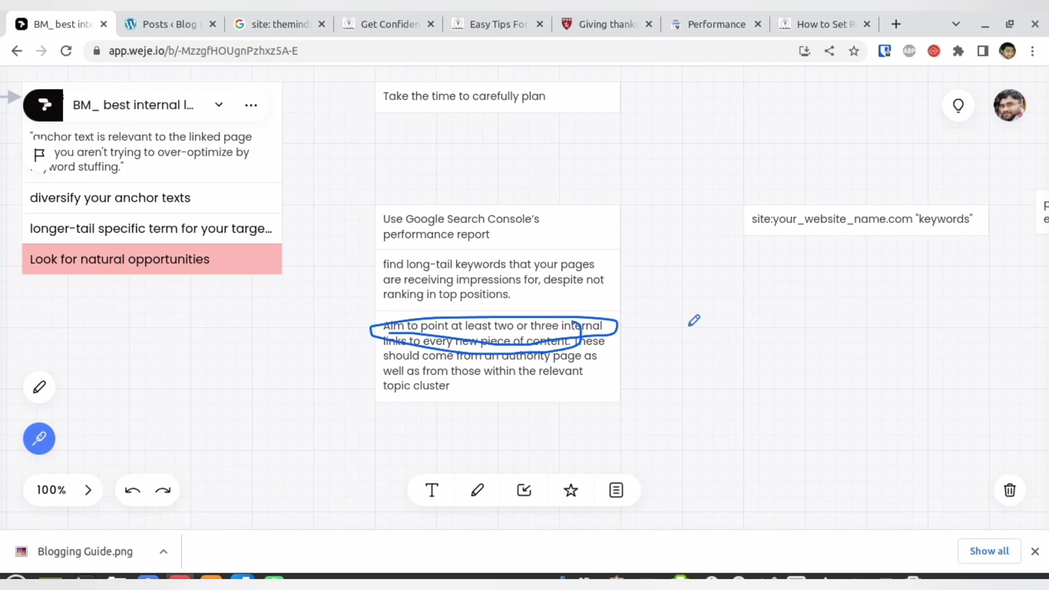
mouse_move(688, 324)
mouse_down()
mouse_move(664, 354)
mouse_move(678, 359)
mouse_up()
drag(671, 315, 642, 347)
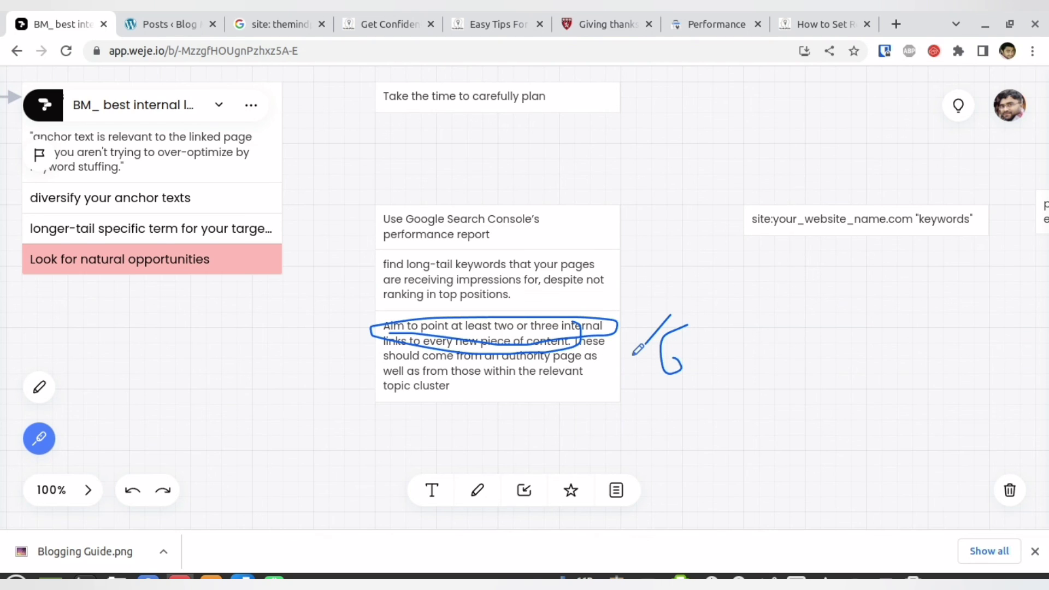
drag(697, 383, 708, 387)
click(39, 438)
- Review the whole internal linking strategy diagram, from the site search and link count cards back to the starting card
drag(808, 419, 482, 363)
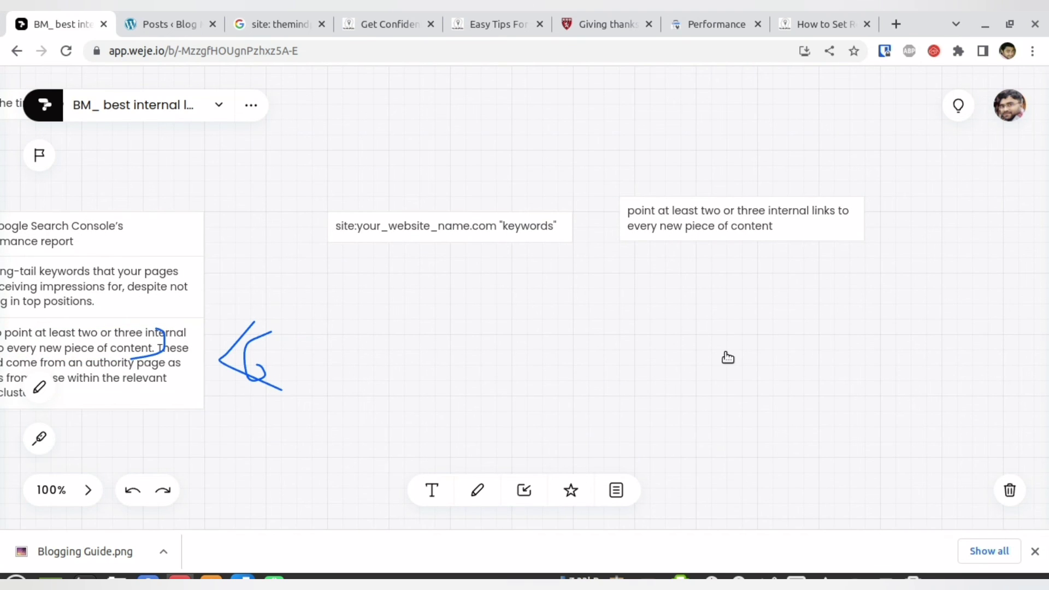
scroll(596, 357, down, 5)
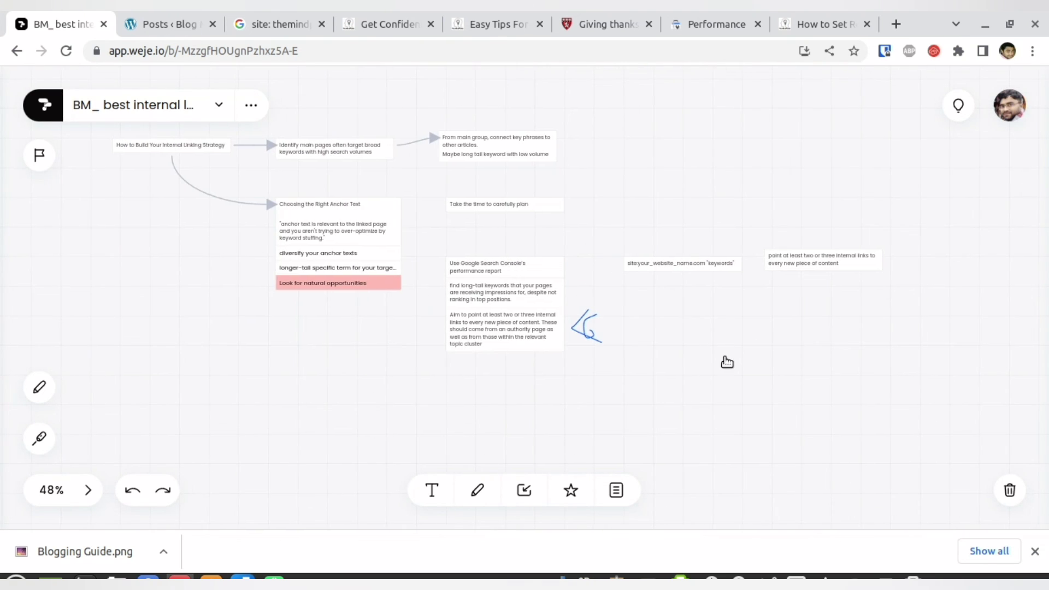
drag(385, 354, 540, 375)
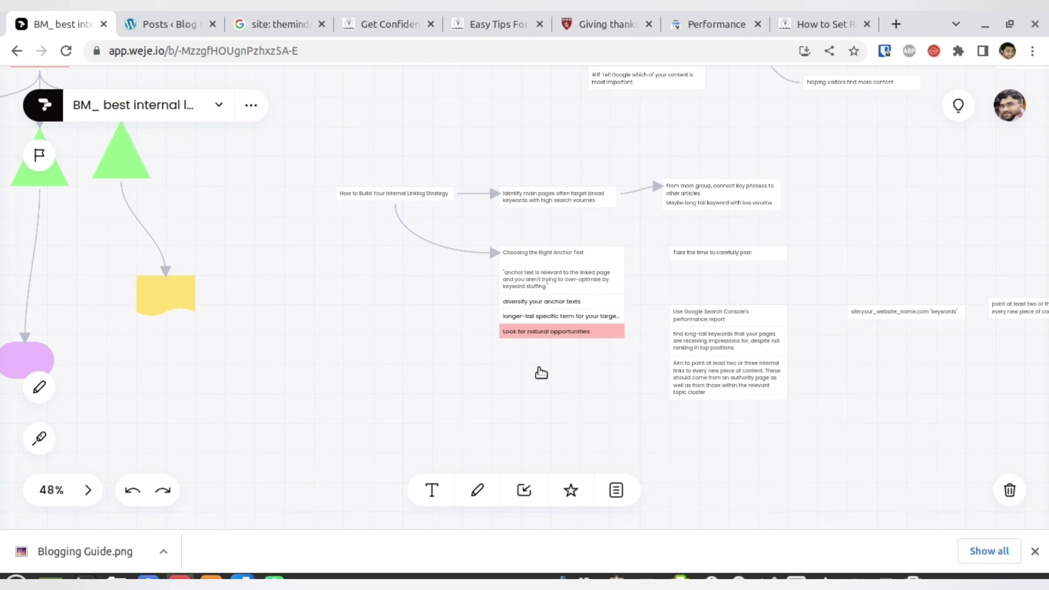
drag(544, 384, 452, 394)
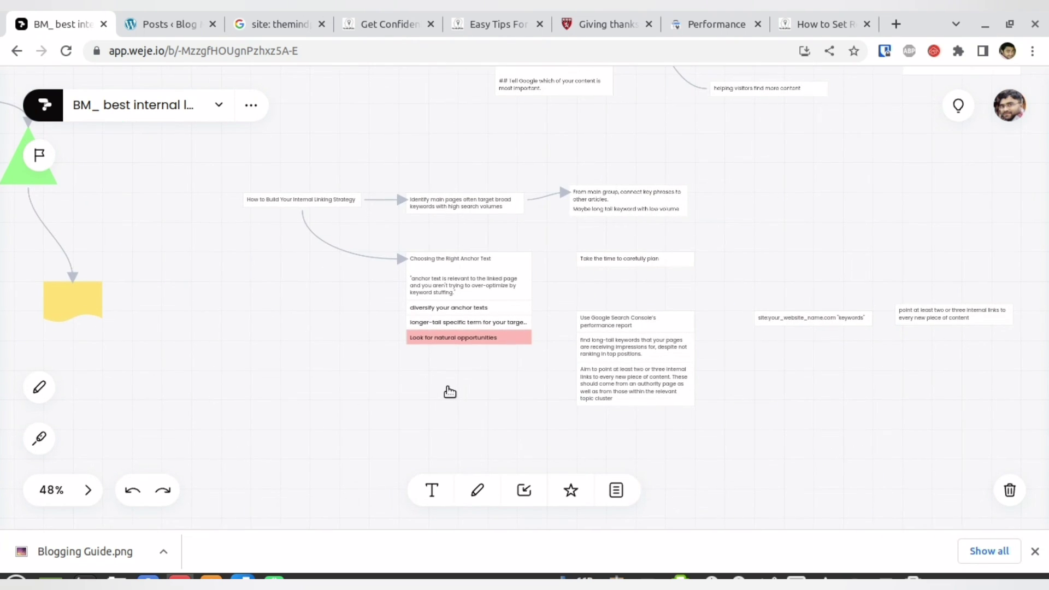
- Switch to the Google search, highlight the placeholder site search query and close the downloads bar
click(729, 12)
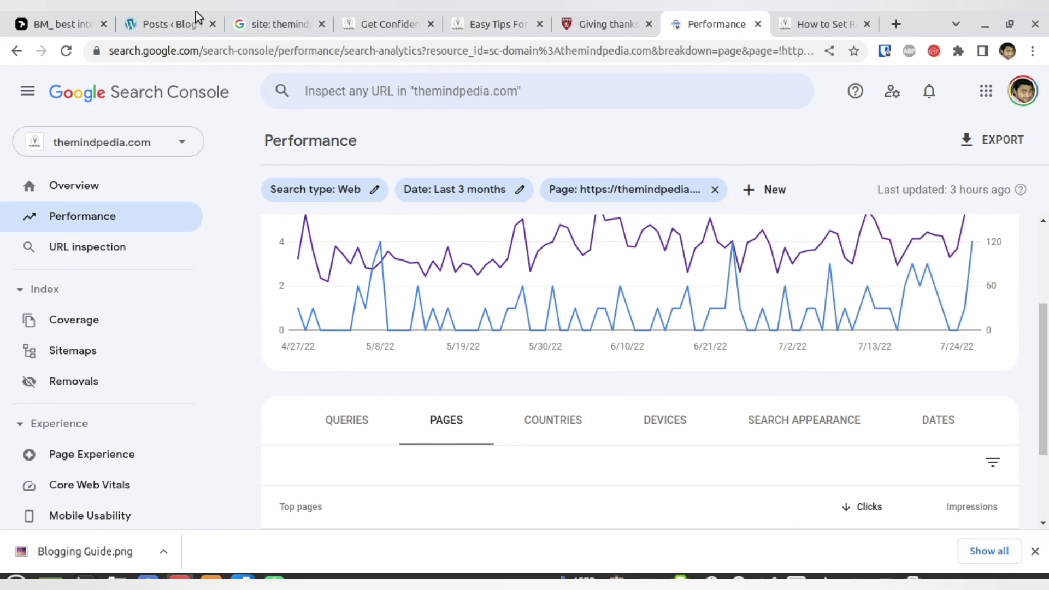
click(245, 11)
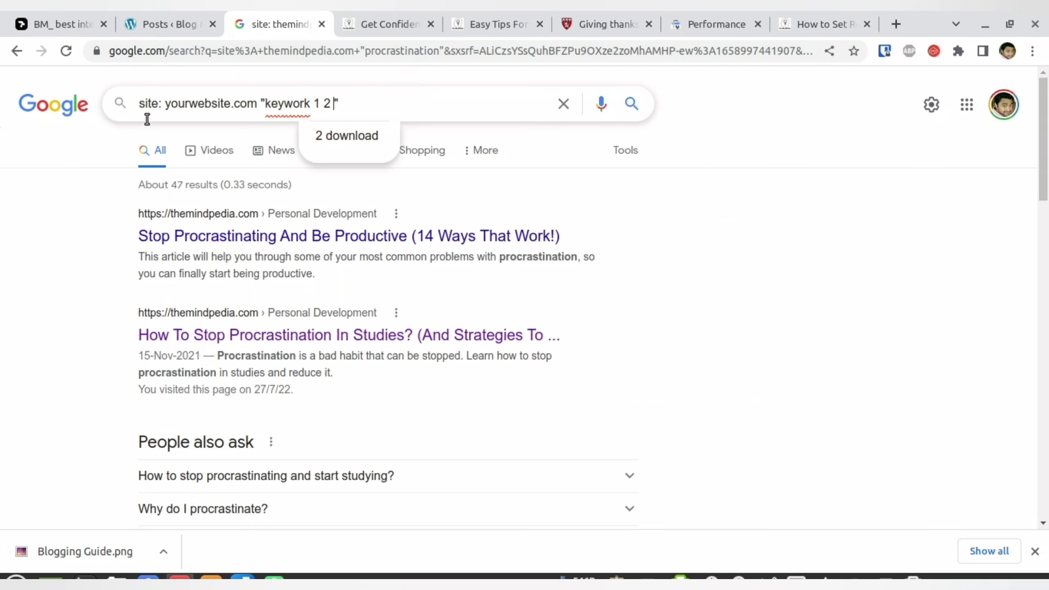
drag(140, 104, 423, 105)
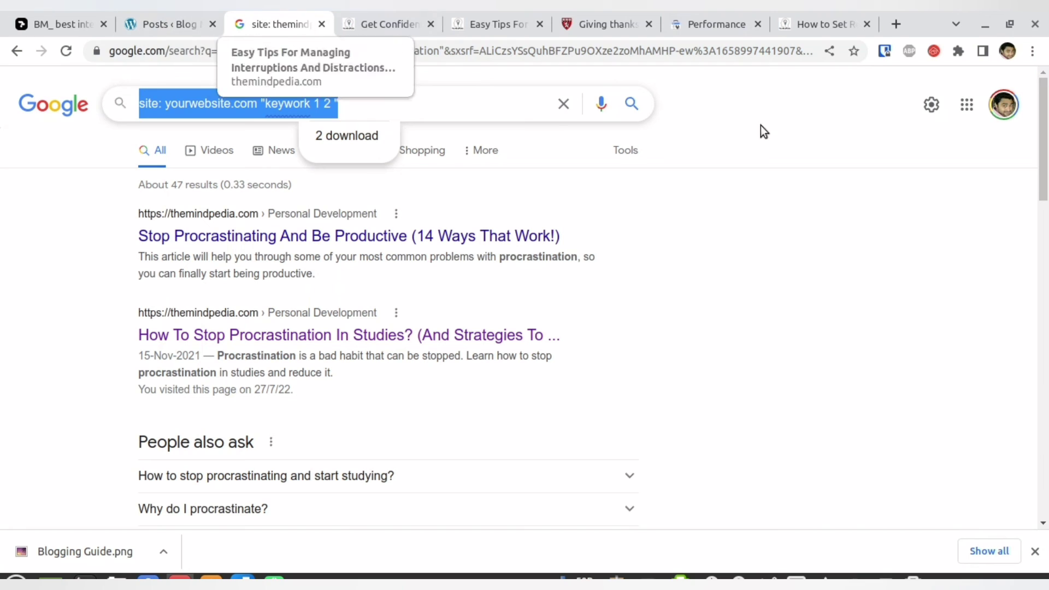
click(1035, 552)
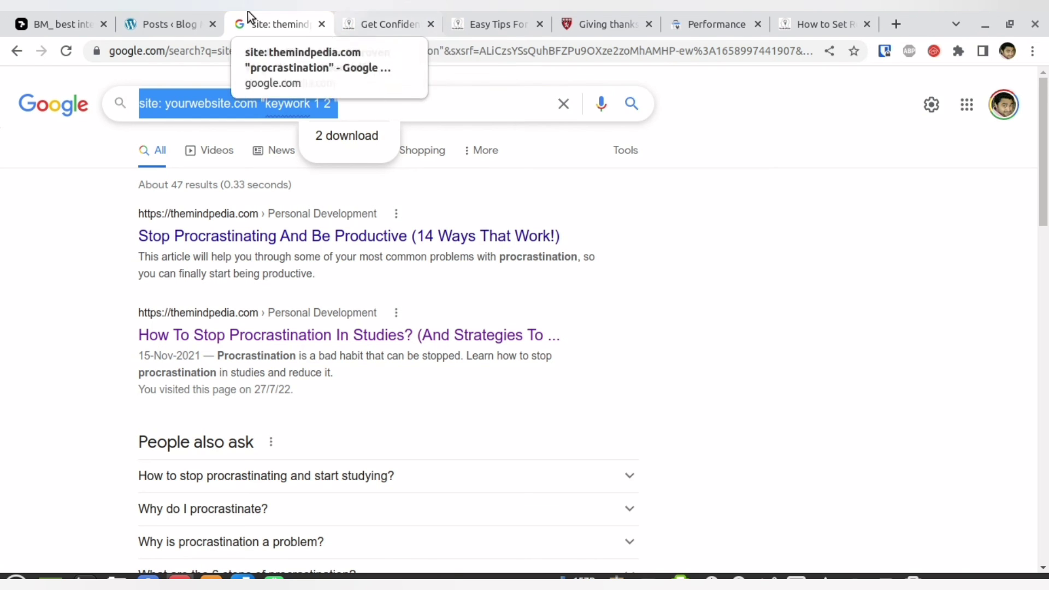
- Return to the board and mark the "How to Build Your Internal Linking Strategy" card with the fading pen
click(77, 16)
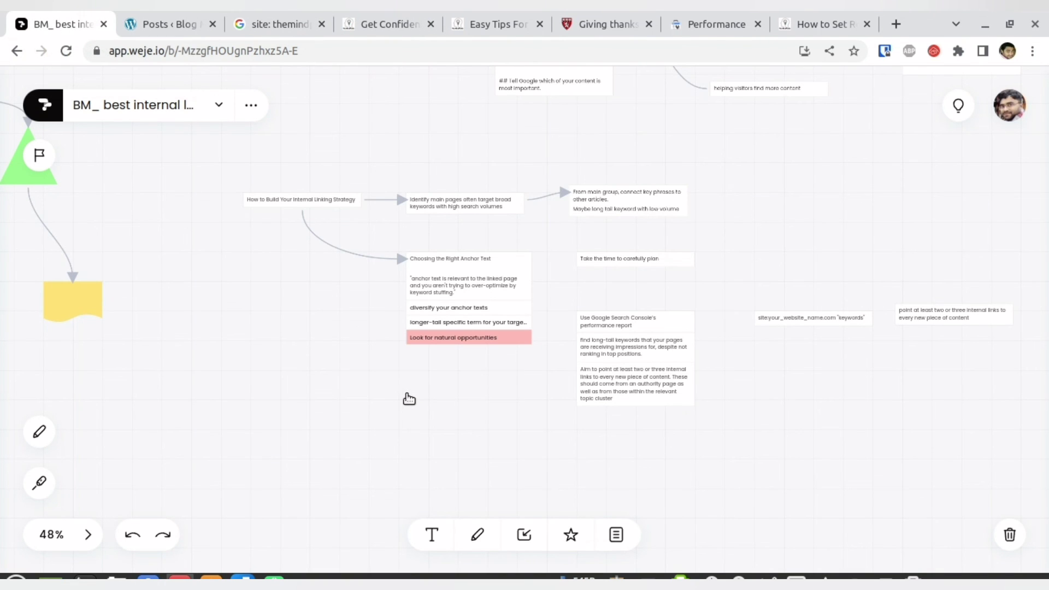
scroll(409, 399, up, 5)
scroll(335, 344, up, 4)
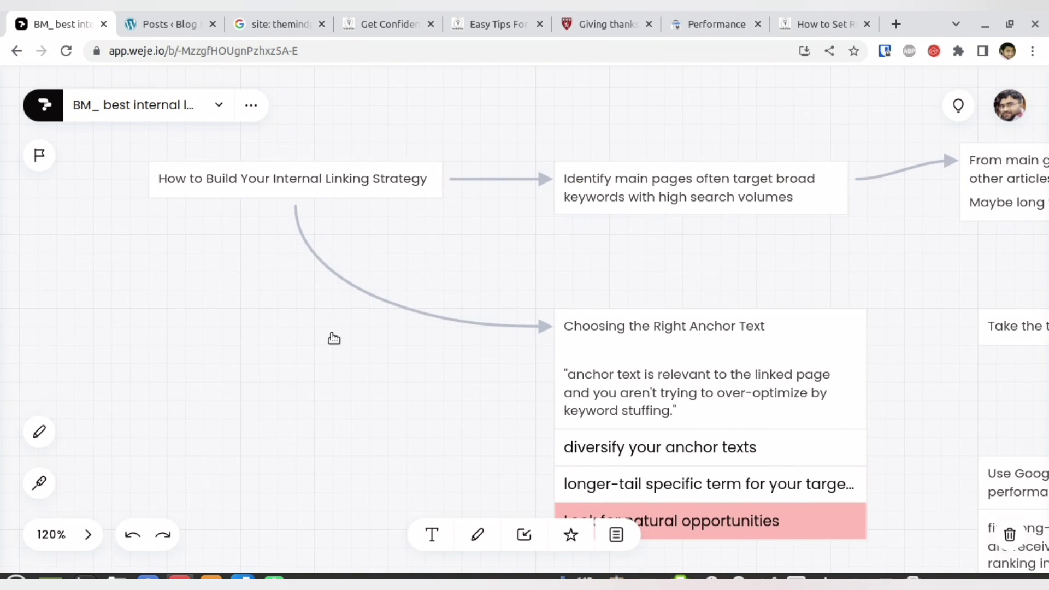
click(40, 483)
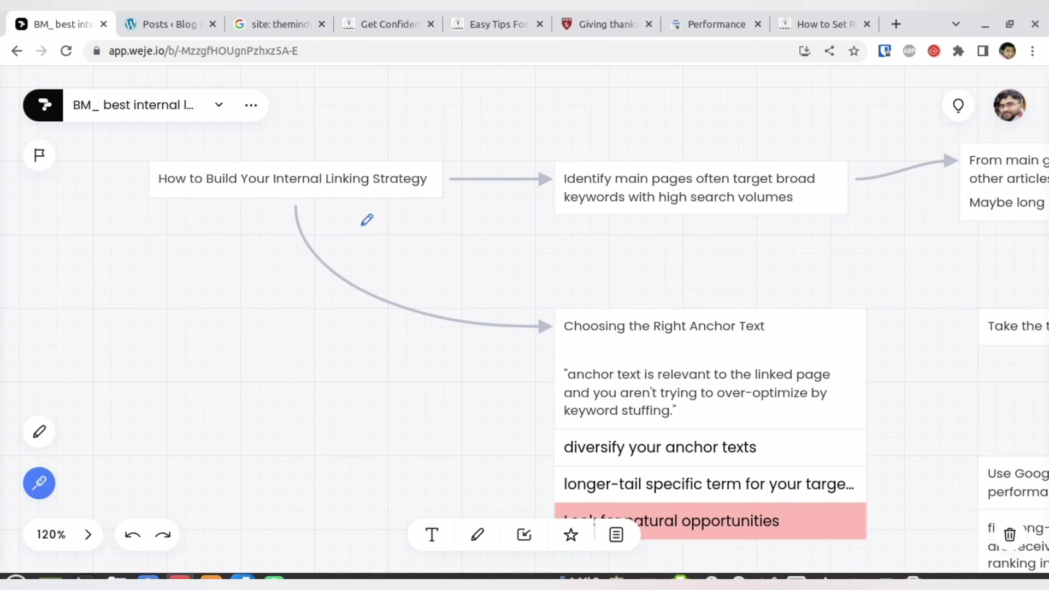
mouse_move(372, 237)
mouse_down()
mouse_move(204, 129)
mouse_move(388, 170)
mouse_move(266, 183)
mouse_up()
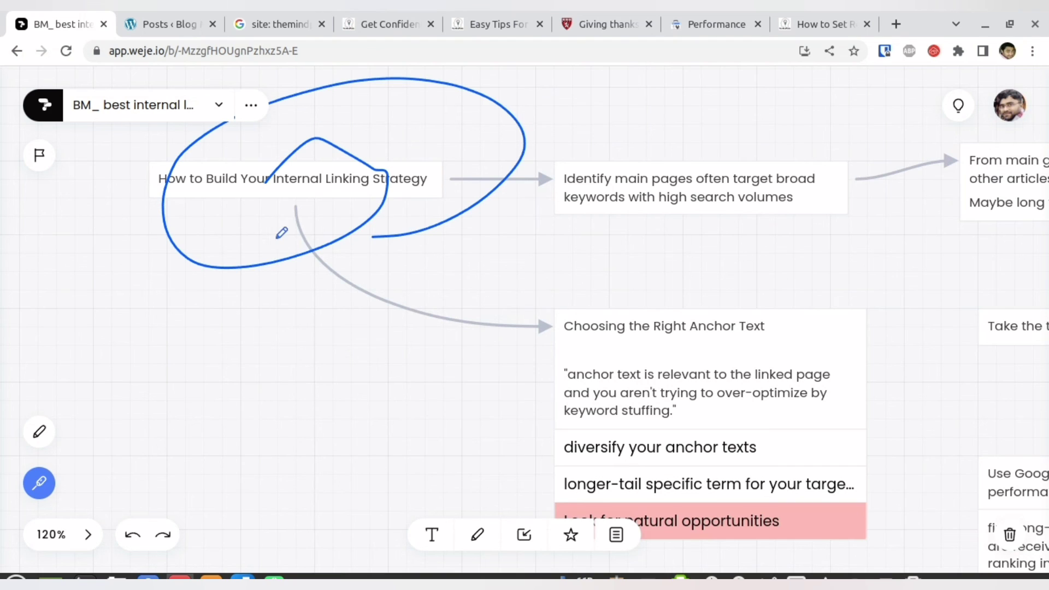
drag(277, 238, 294, 235)
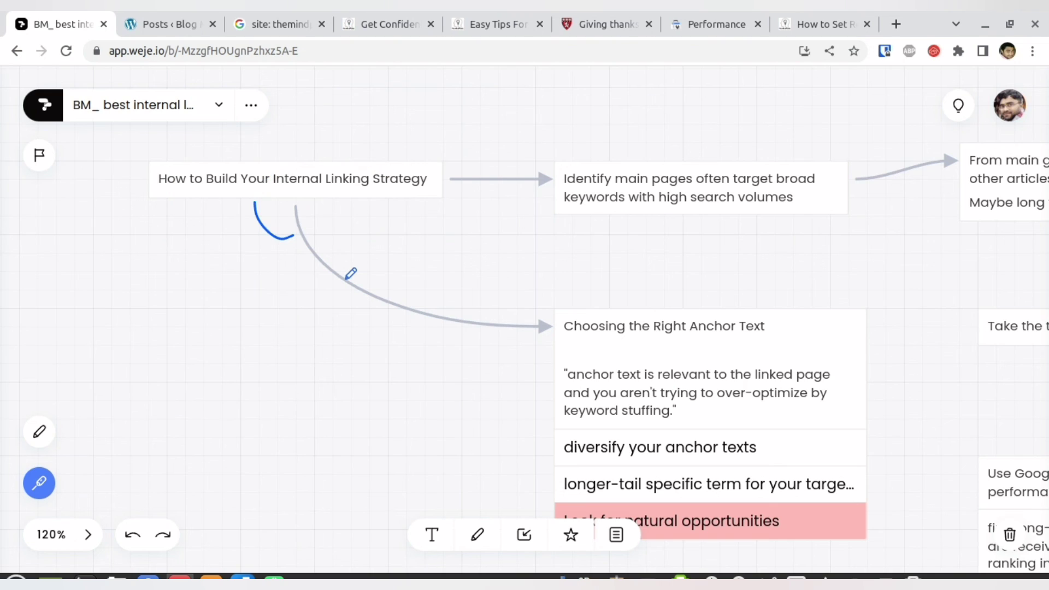
drag(249, 202, 411, 199)
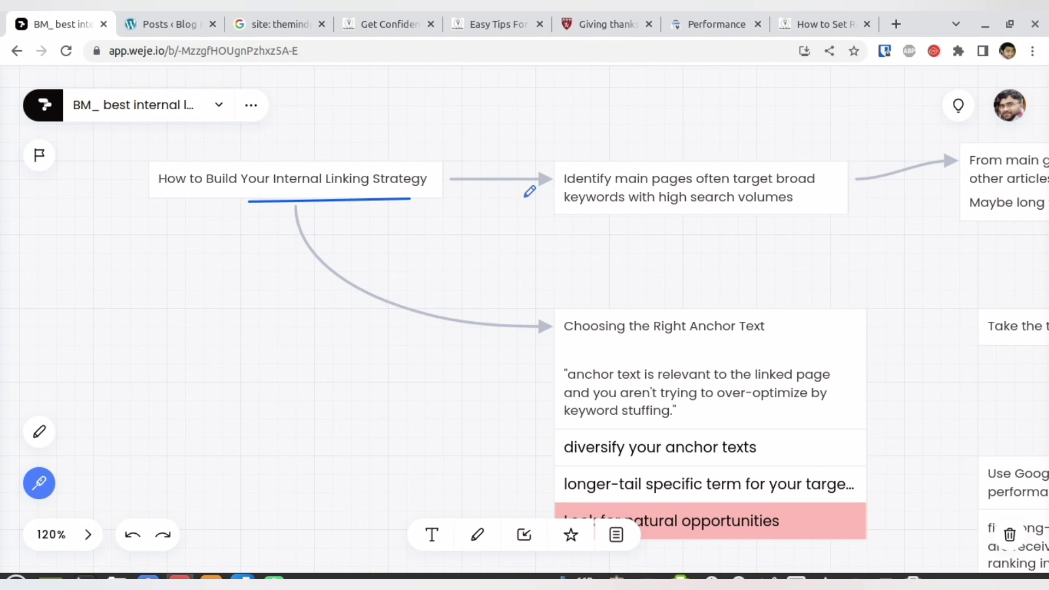
mouse_move(258, 171)
mouse_down()
mouse_move(236, 312)
mouse_move(222, 271)
mouse_move(335, 280)
mouse_move(323, 297)
mouse_move(266, 176)
mouse_move(249, 162)
mouse_move(261, 170)
mouse_move(244, 174)
mouse_move(262, 160)
mouse_move(282, 173)
mouse_up()
click(39, 483)
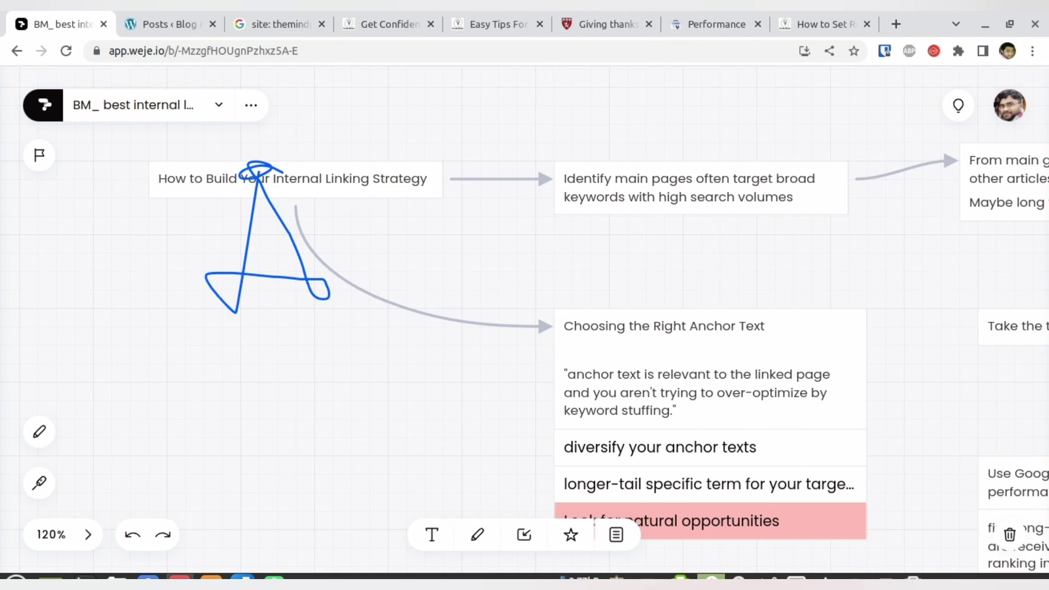
click(651, 577)
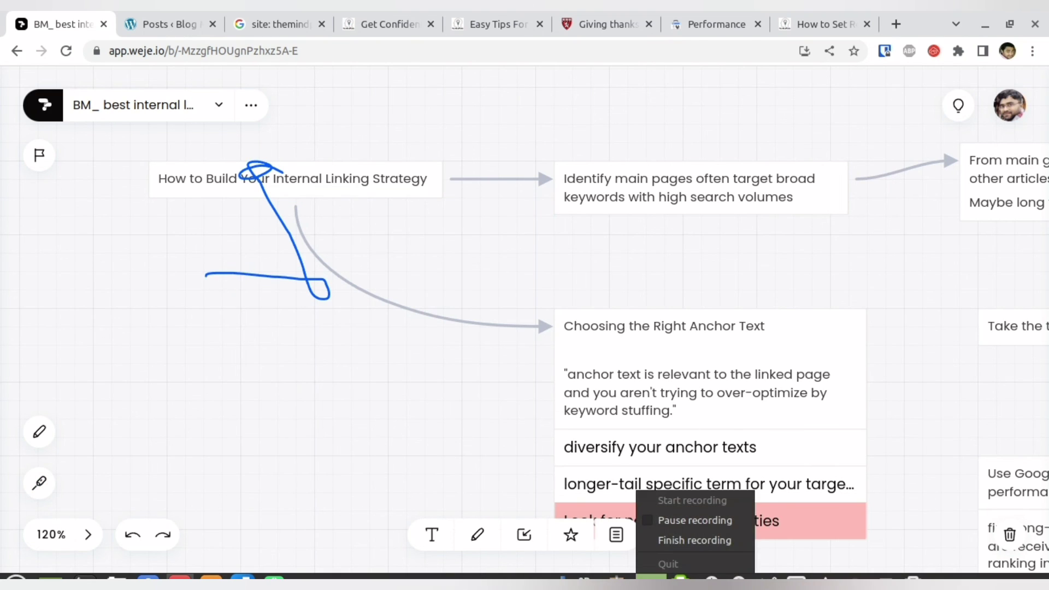
click(651, 577)
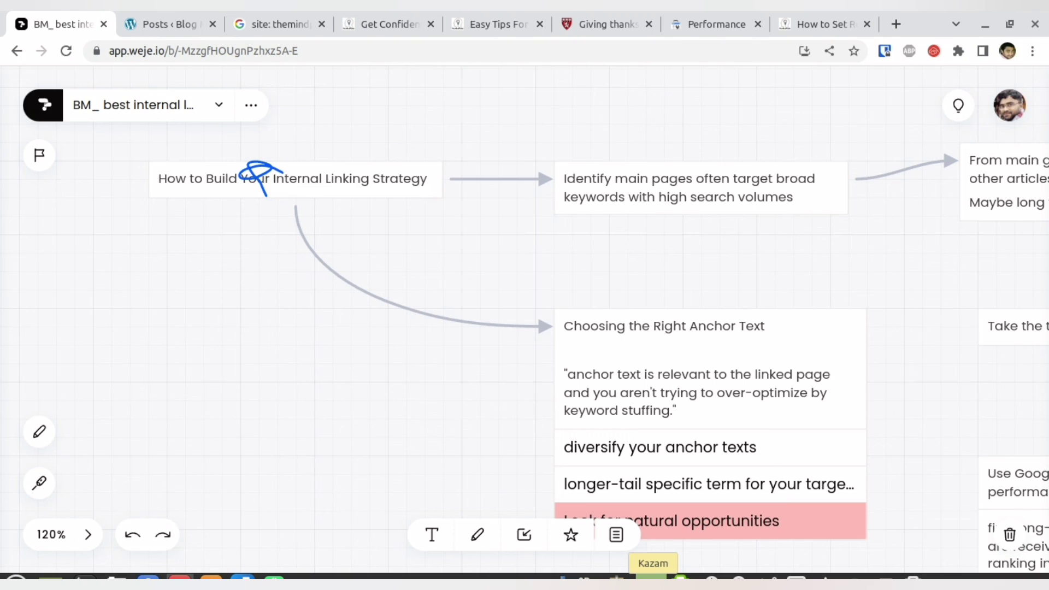